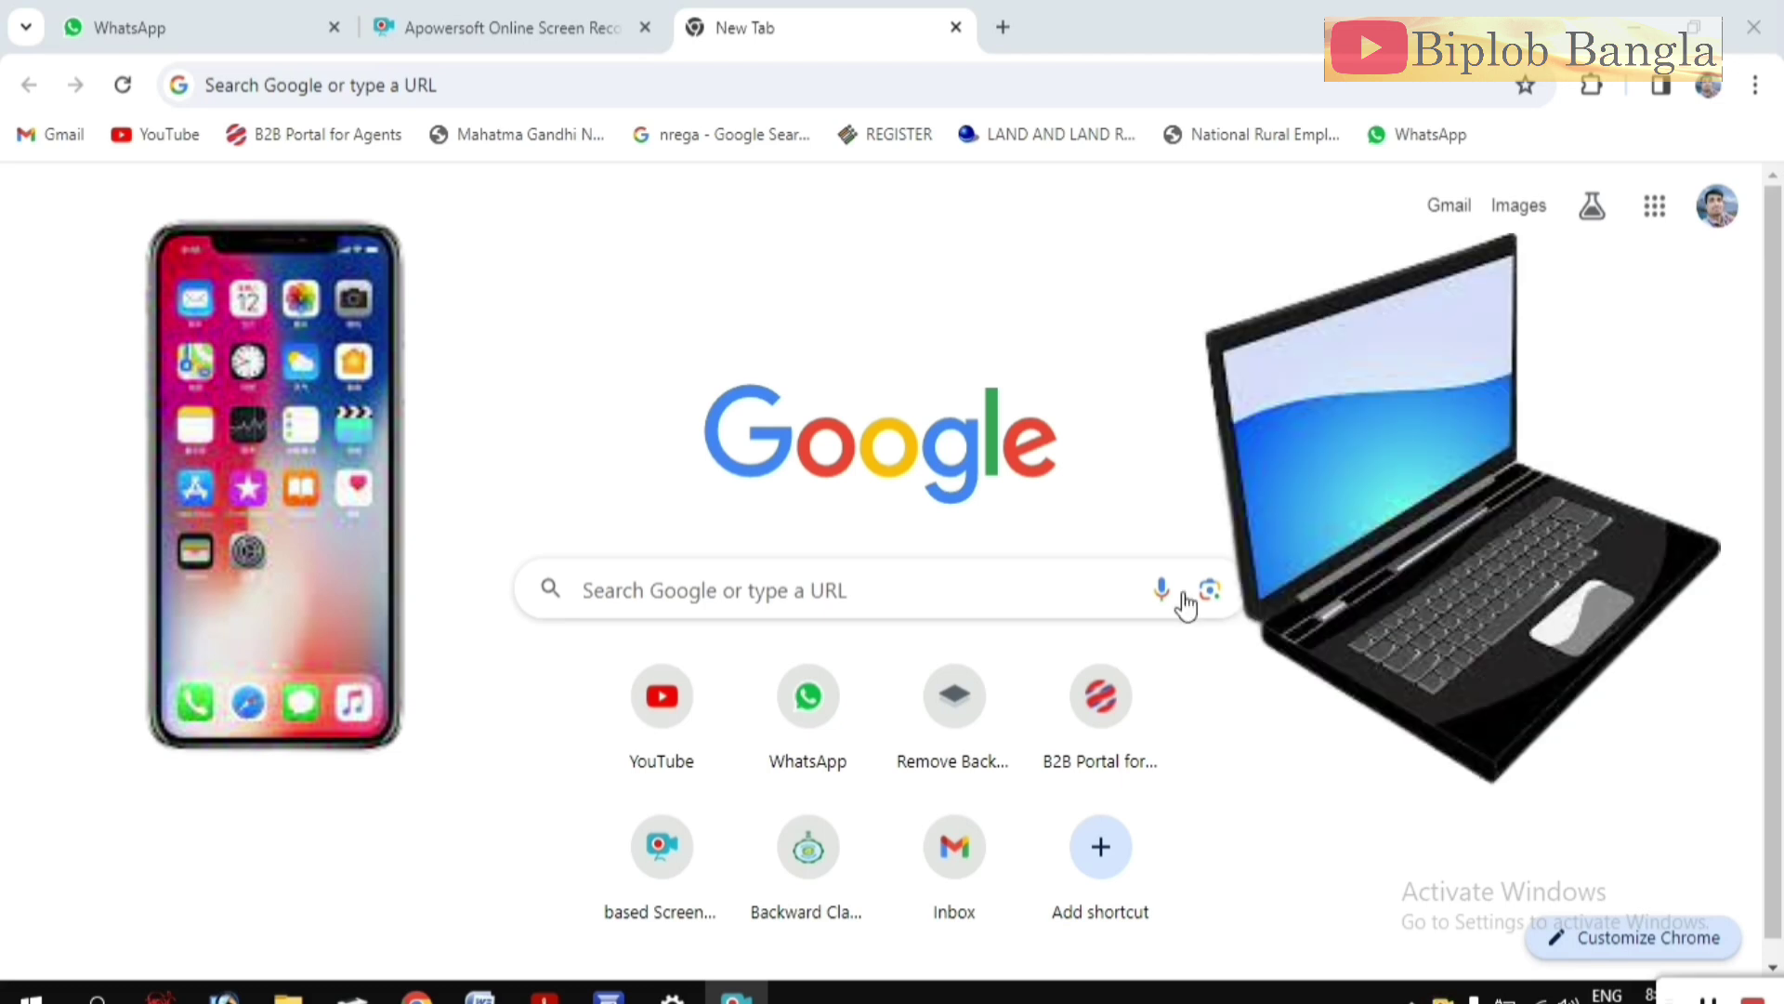
# Search Google for 'uidai' and open the official uidai.gov.in result
pyautogui.click(832, 592)
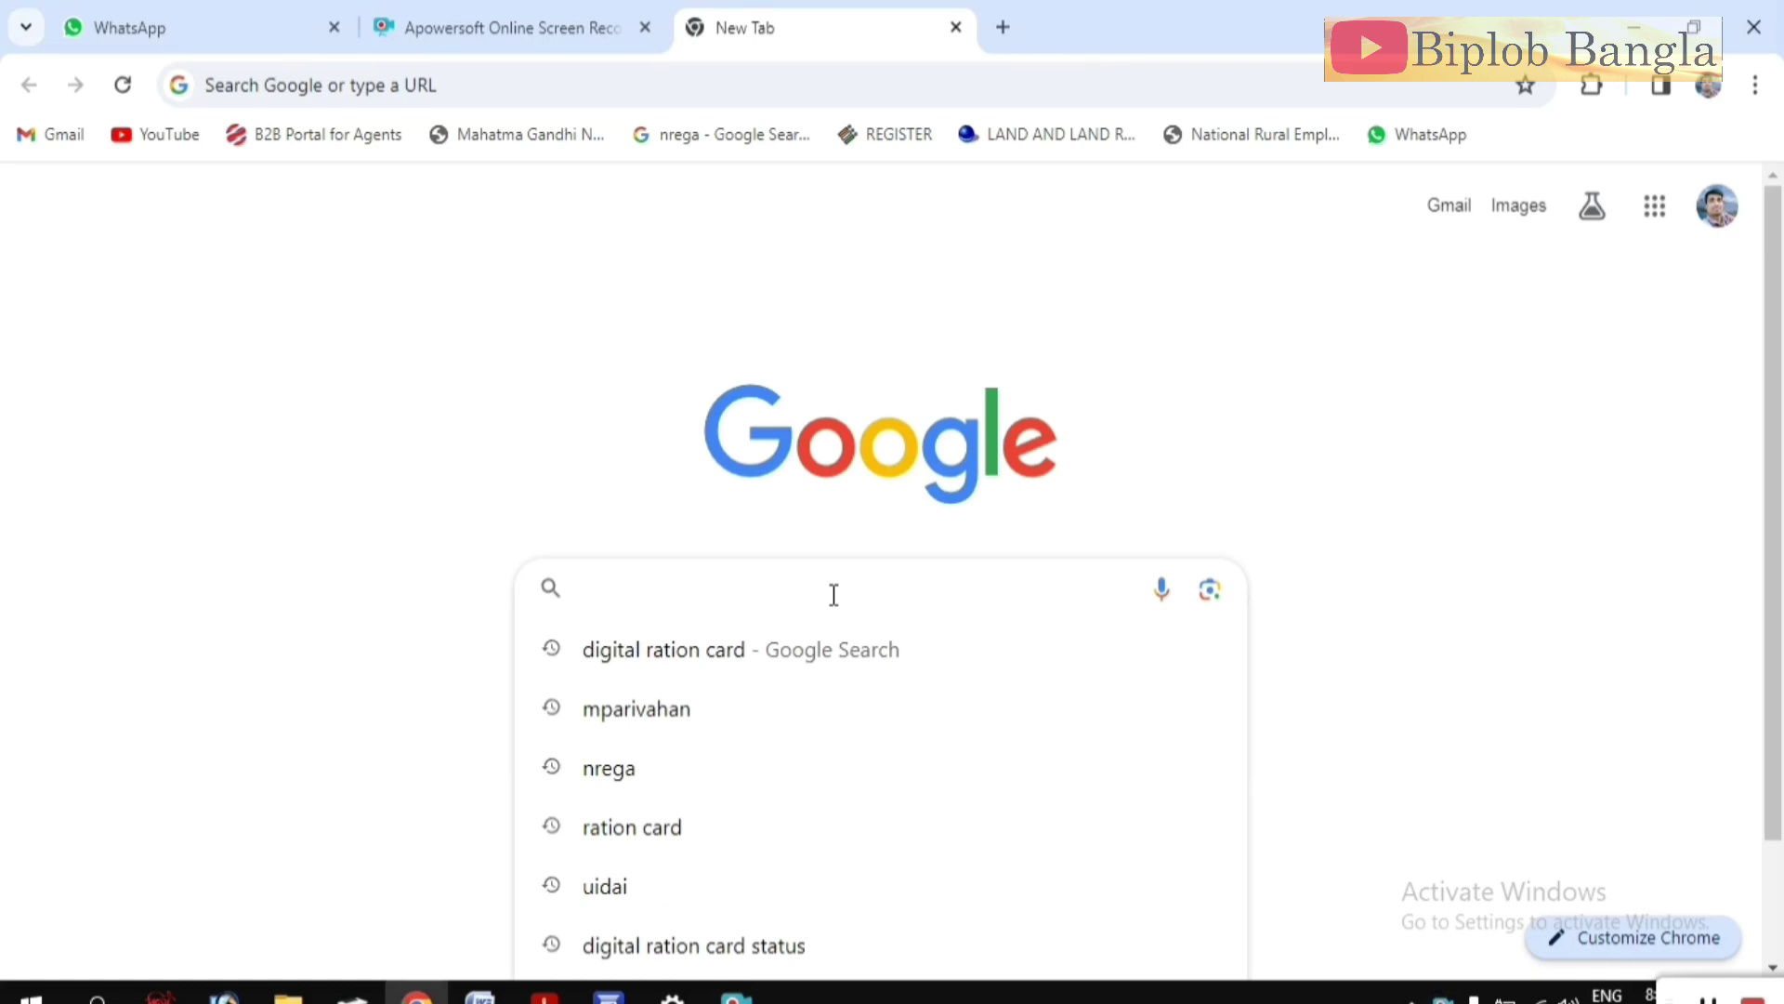
pyautogui.click(741, 884)
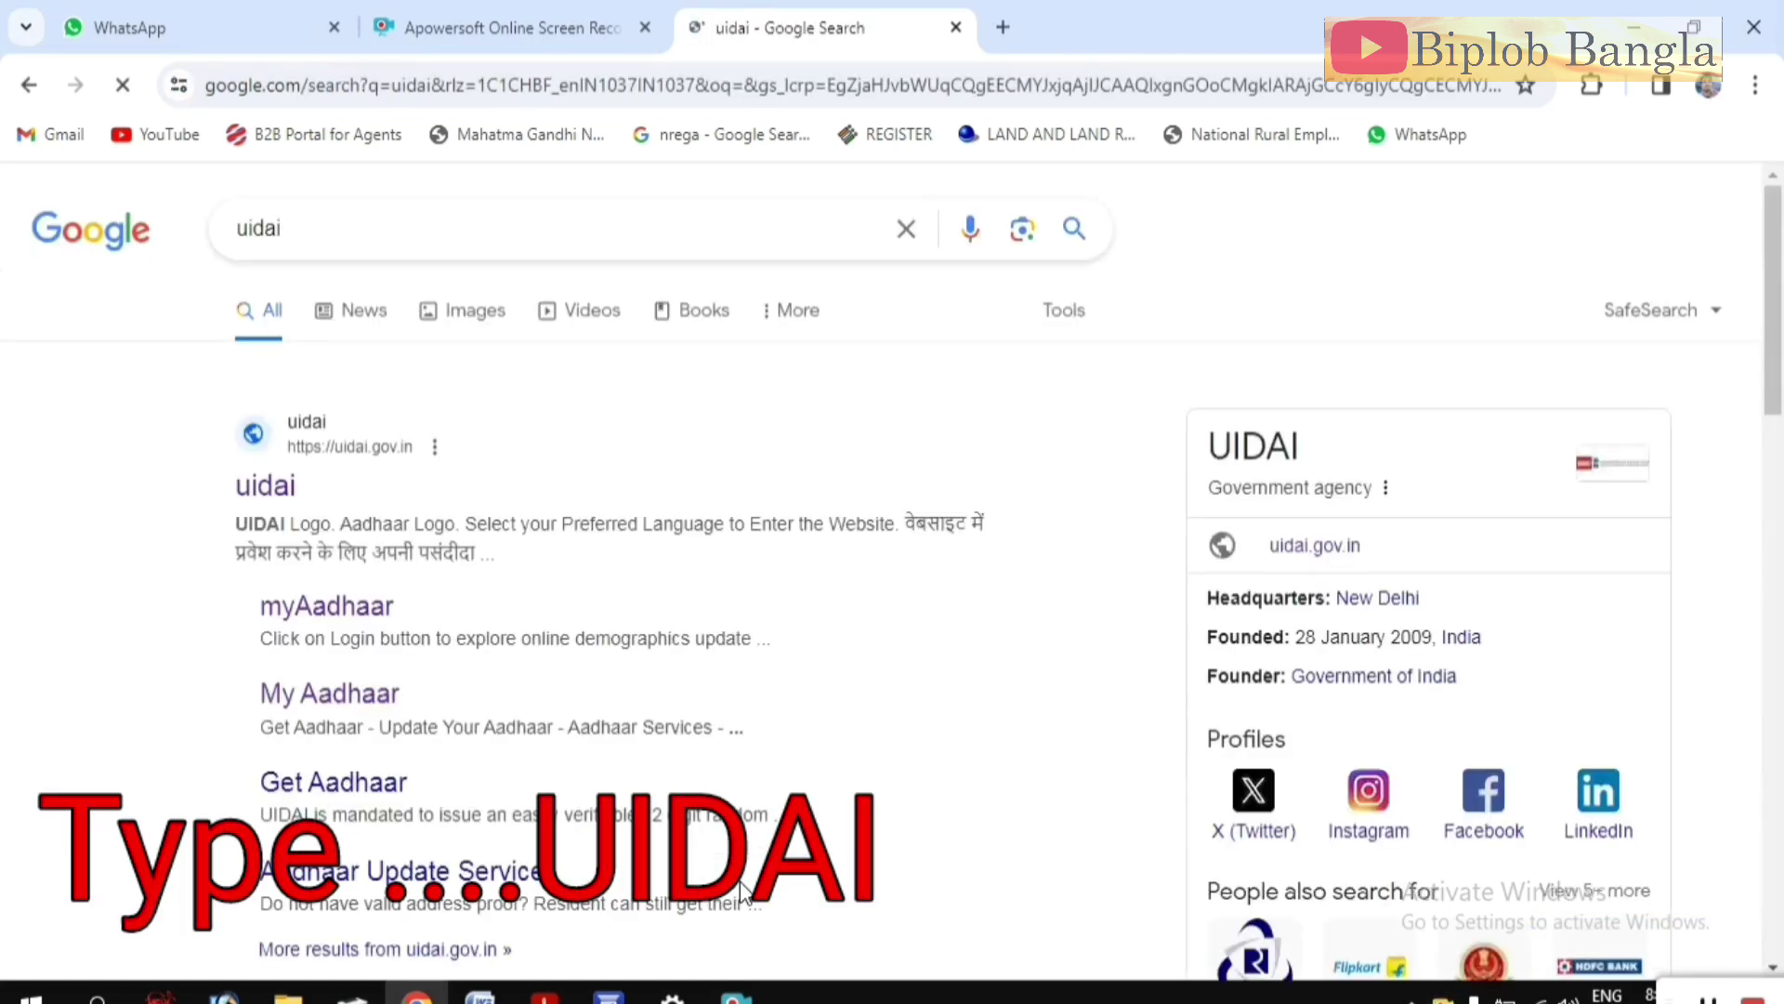
pyautogui.click(371, 452)
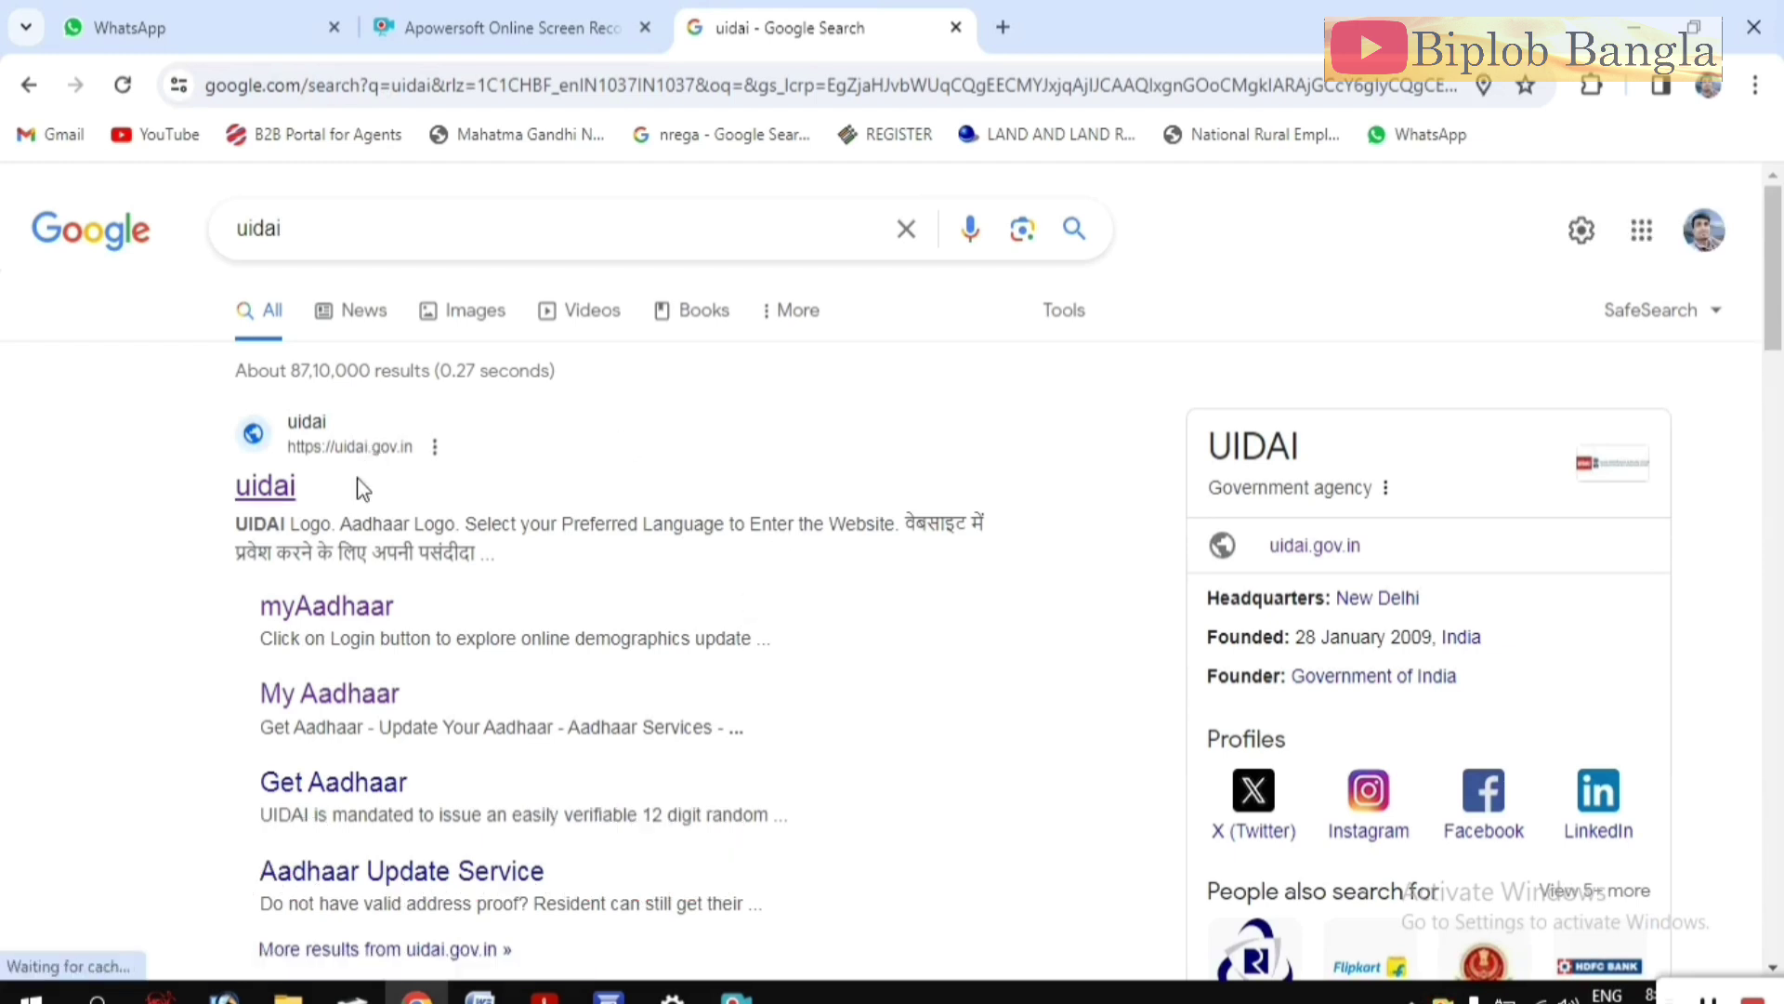
pyautogui.click(284, 505)
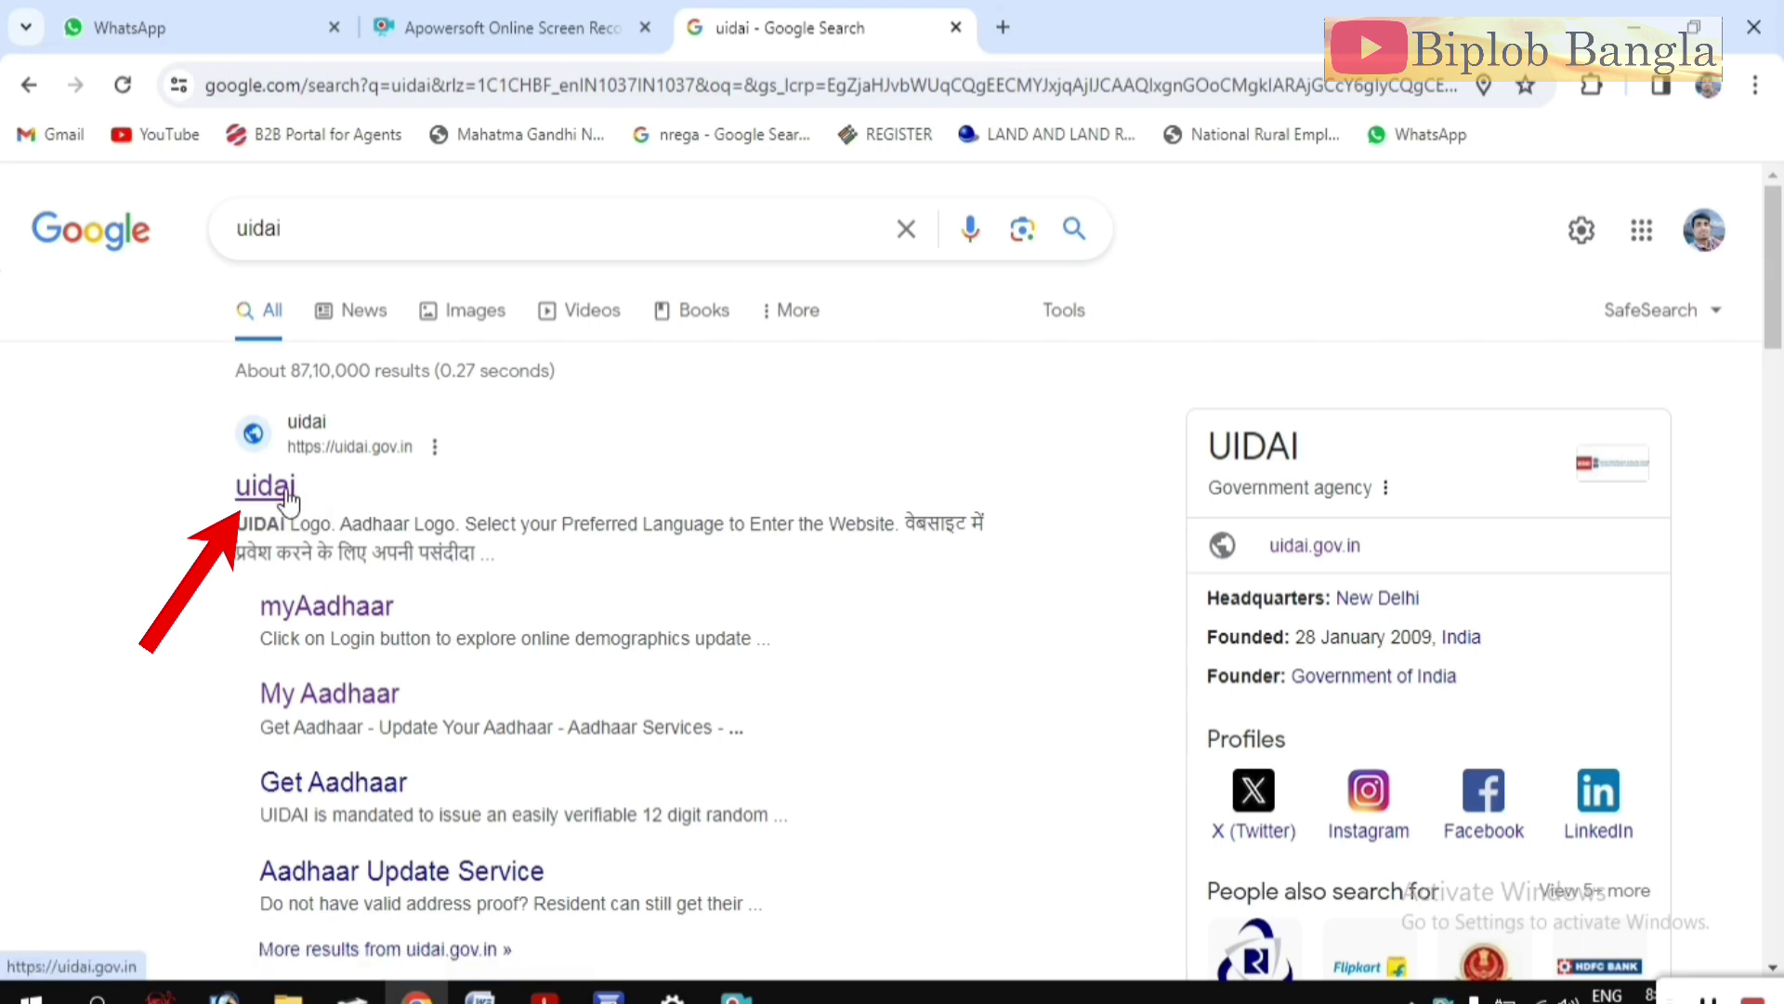
pyautogui.click(287, 501)
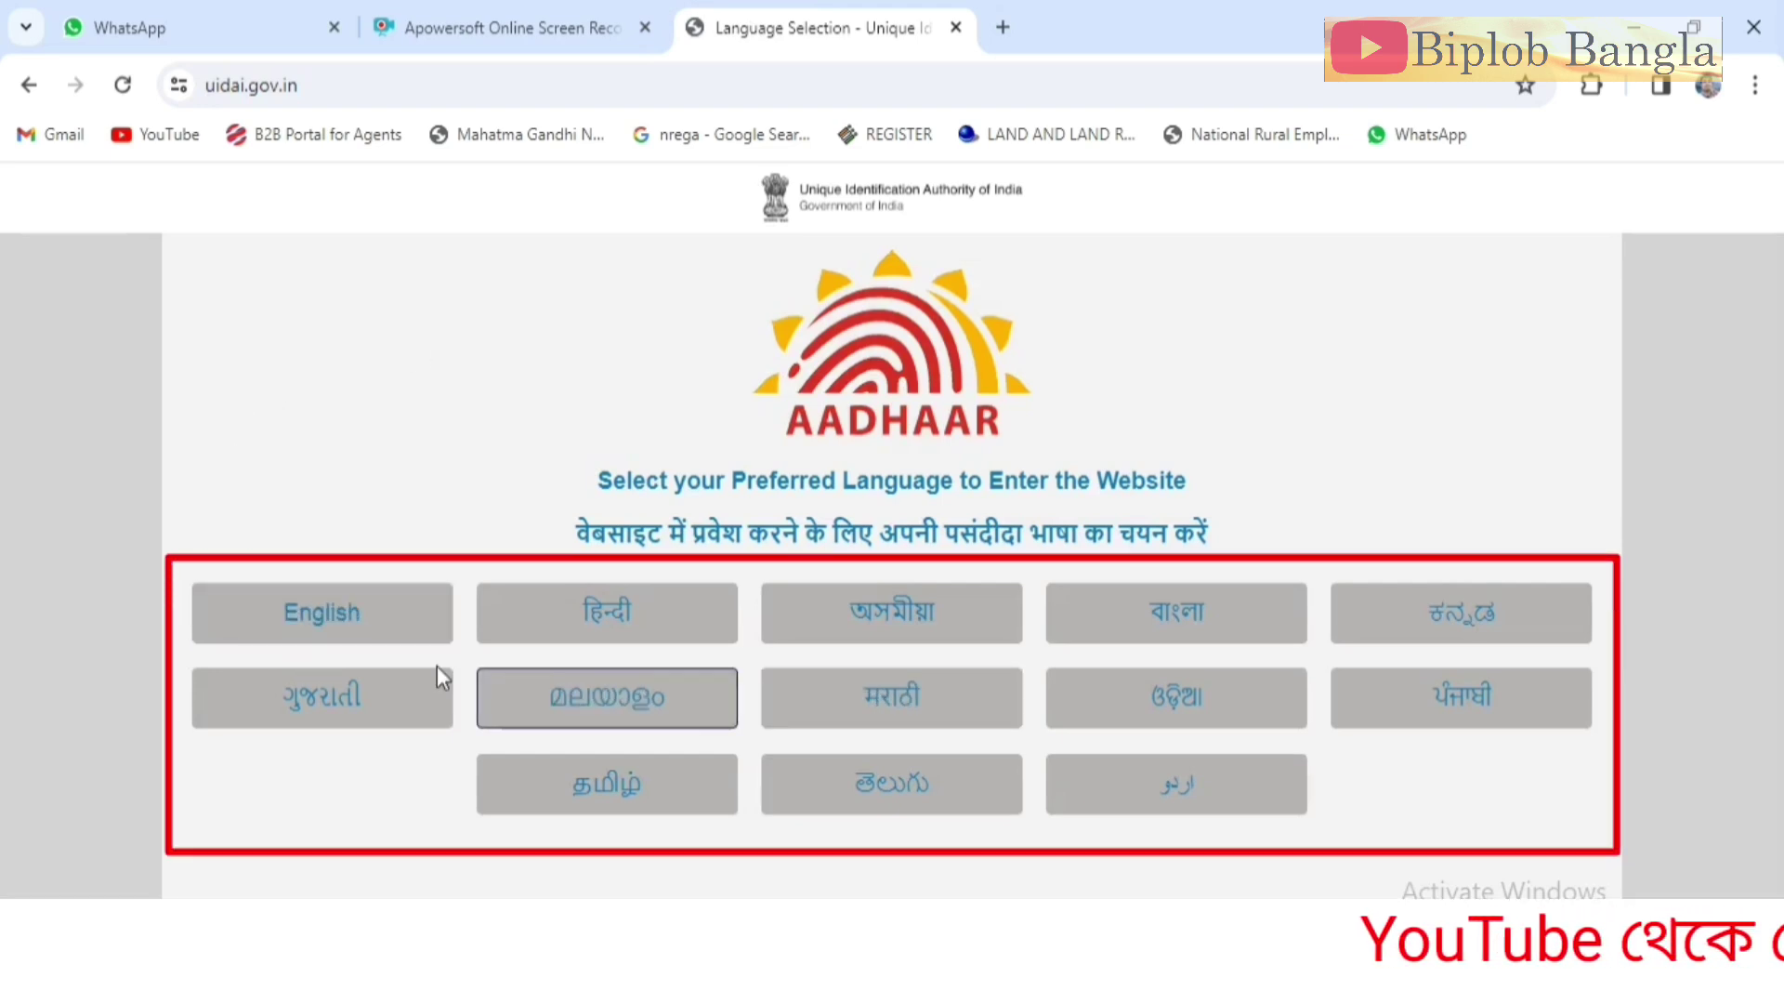
# Choose English on uidai.gov.in, dismiss the update popup, and scroll to Update Aadhaar
pyautogui.click(349, 632)
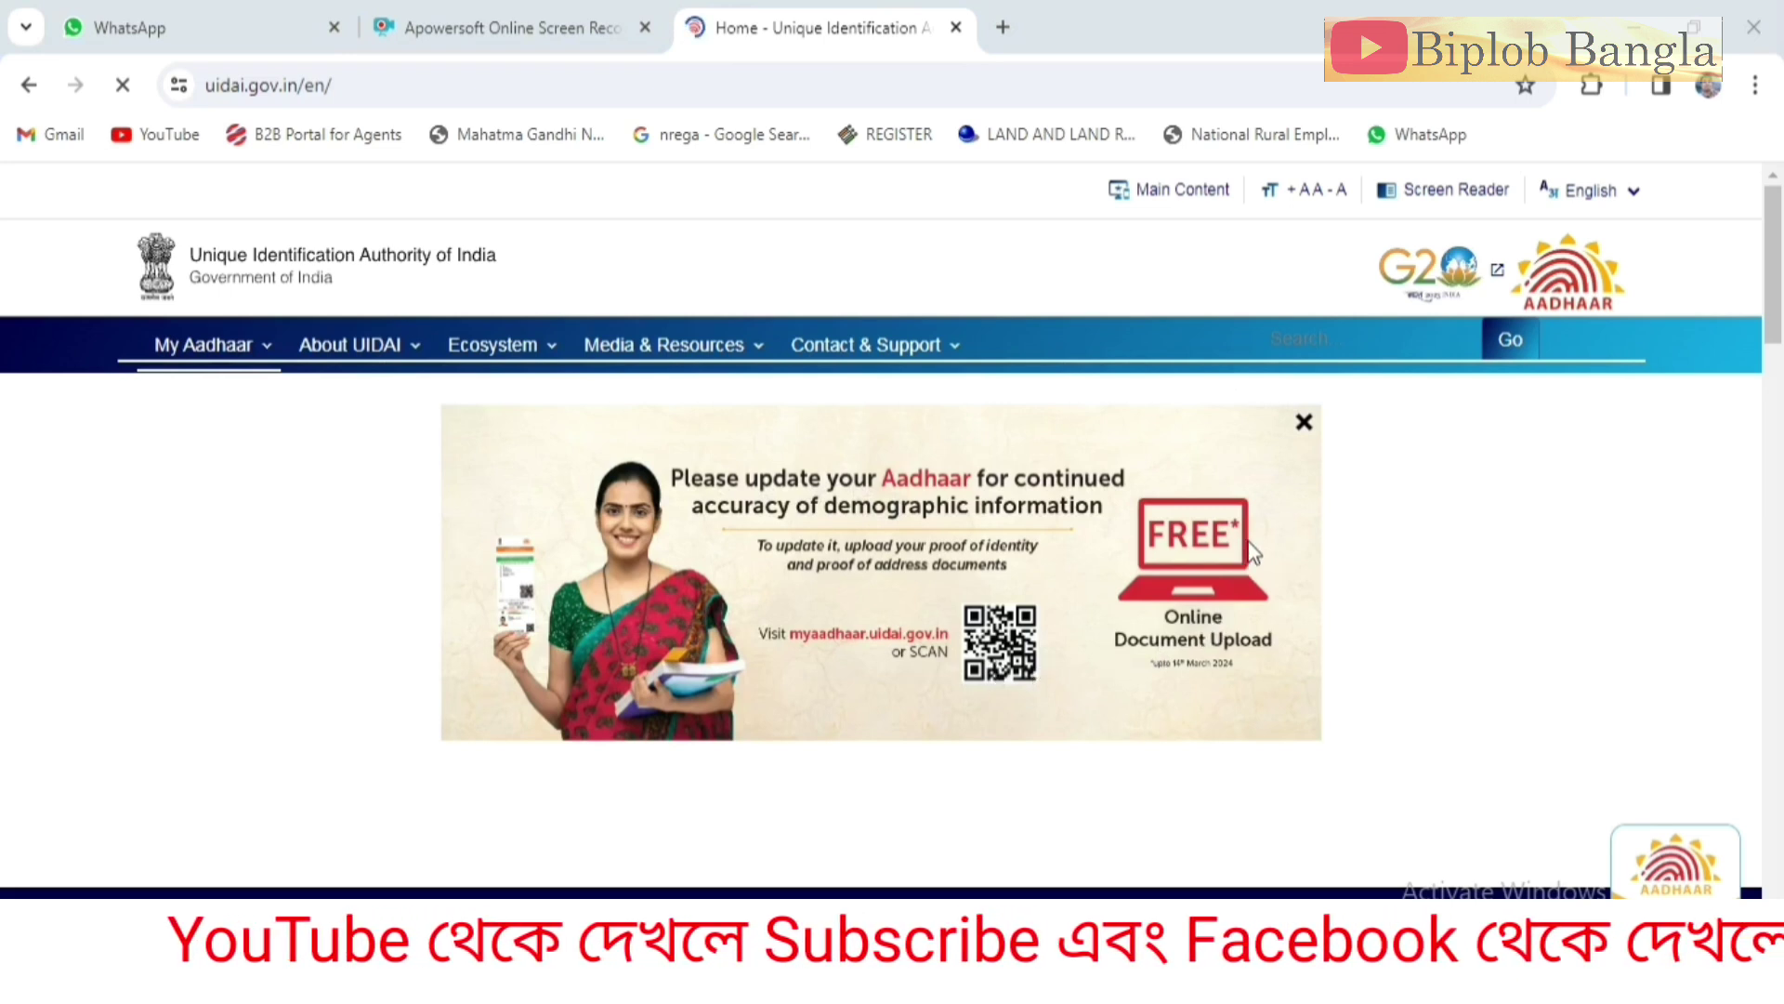
pyautogui.click(1305, 424)
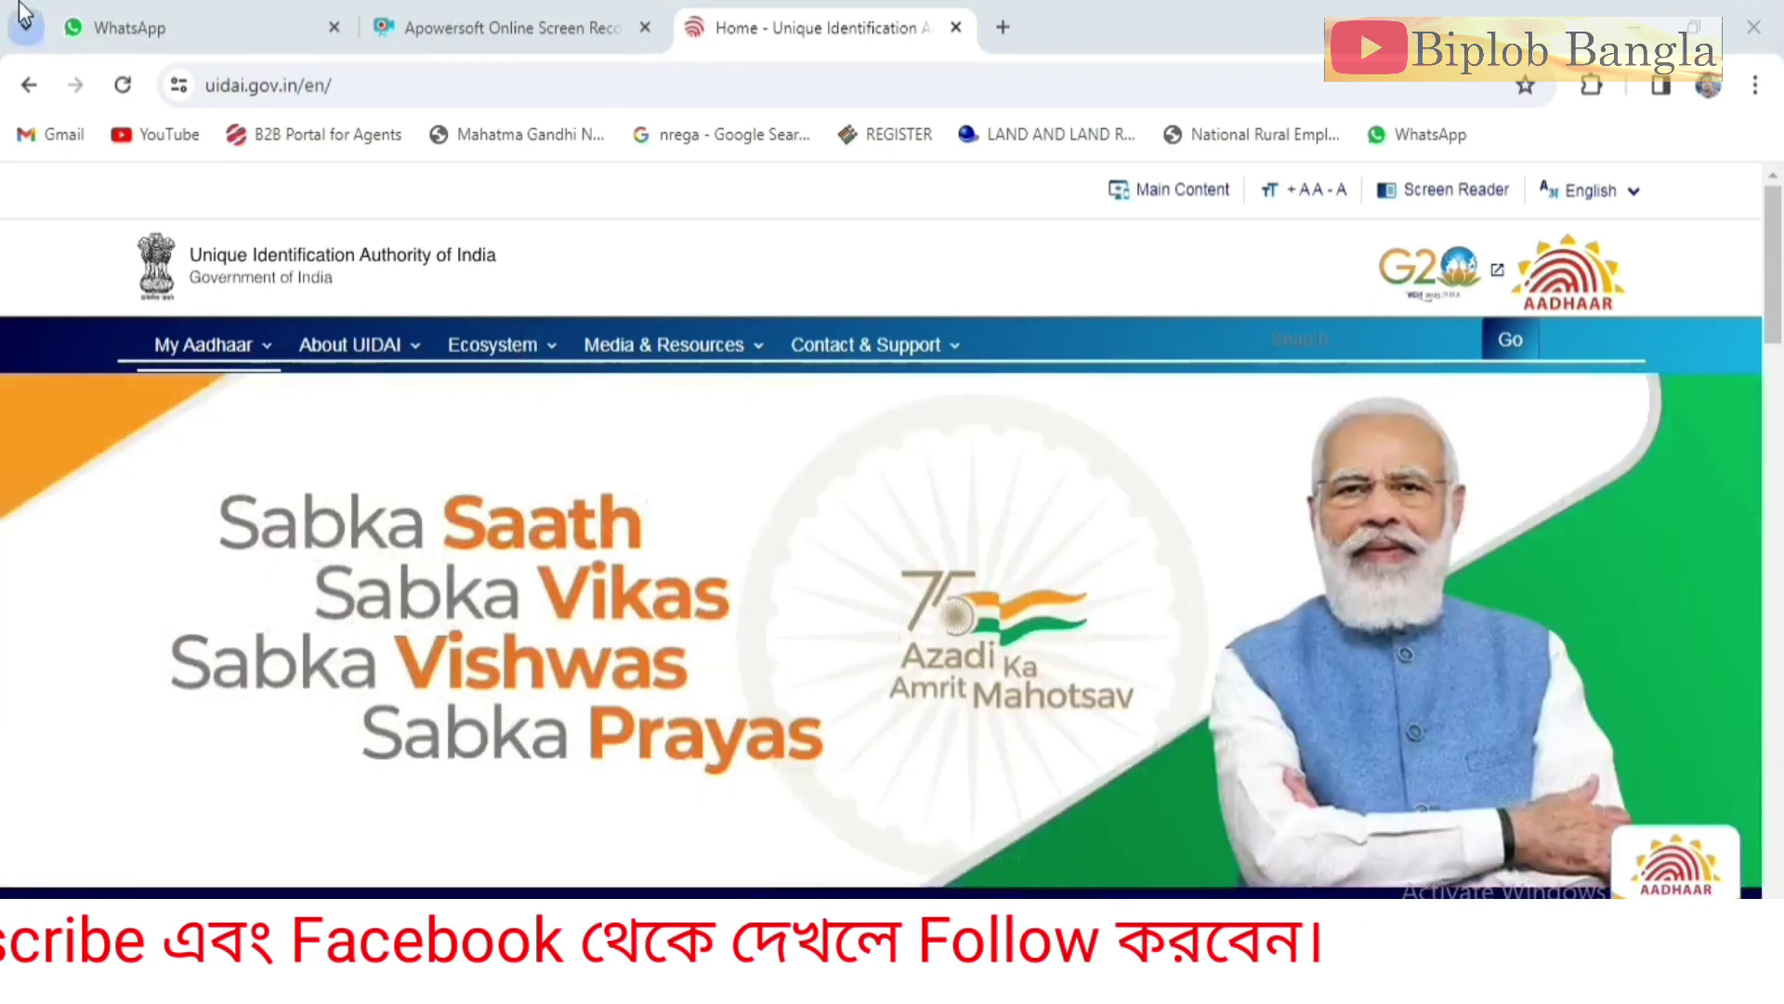
pyautogui.scroll(-5, 204, 409)
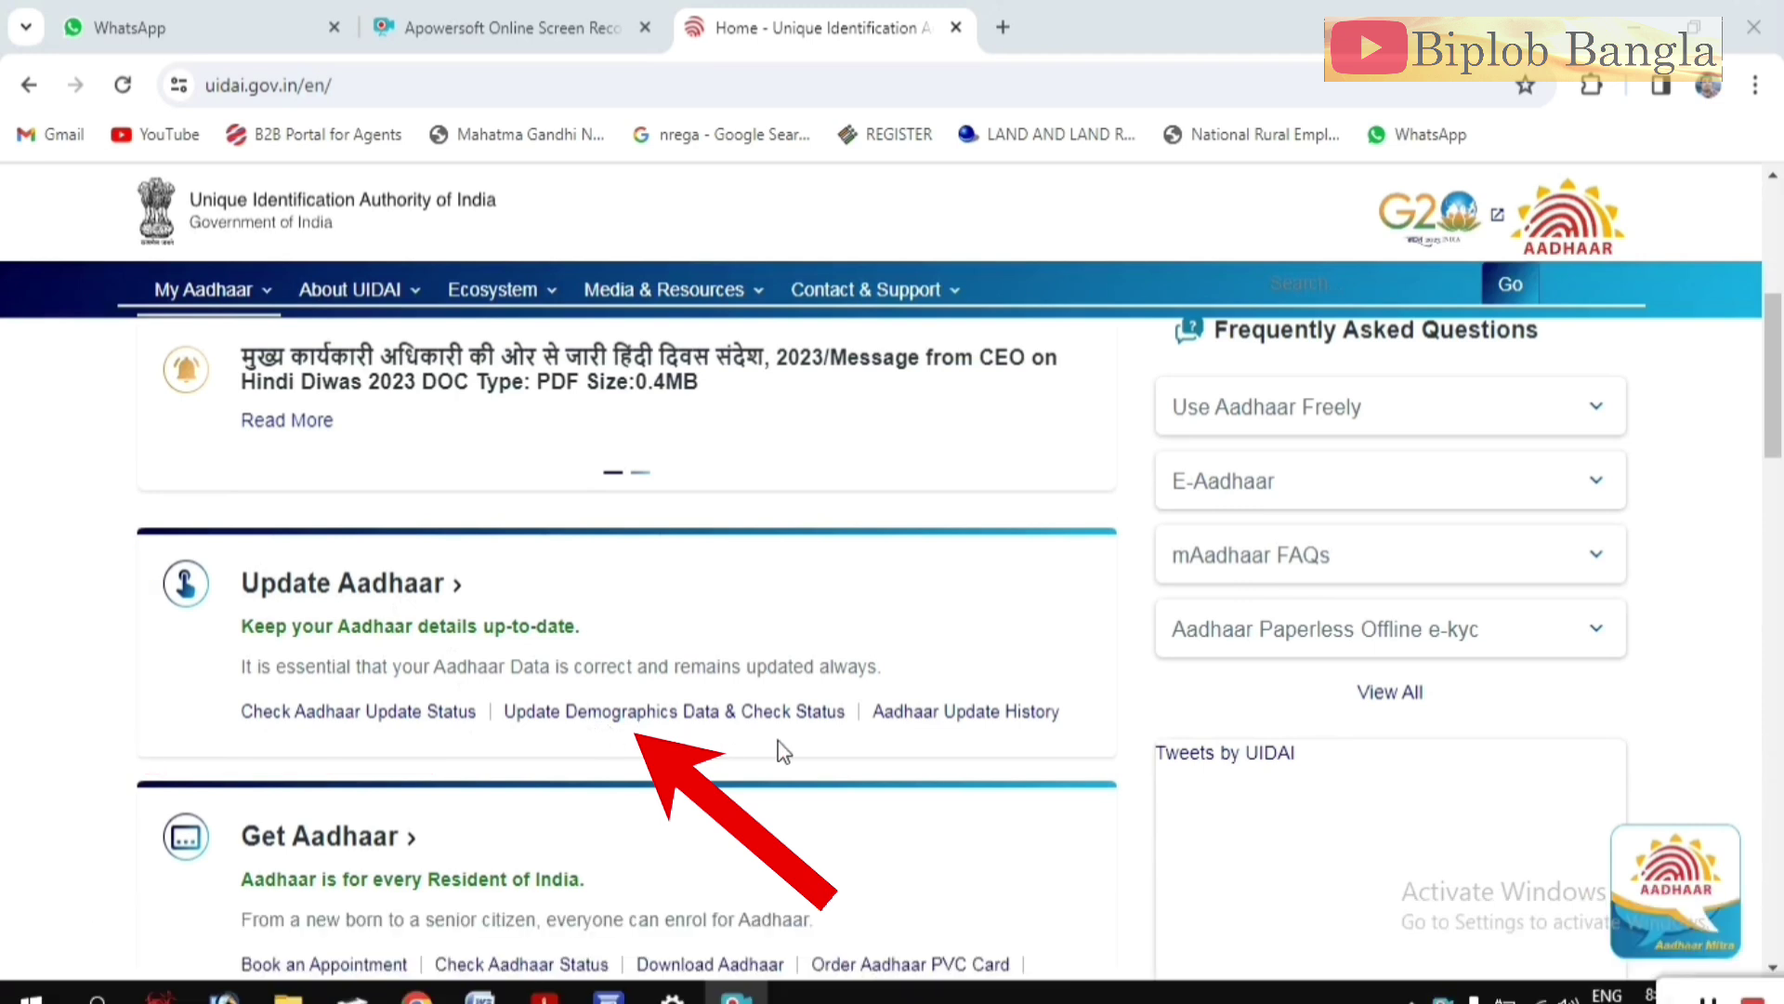
# Go from 'Update Demographics Data & Check Status' to myAadhaar's Document Update service
pyautogui.click(647, 713)
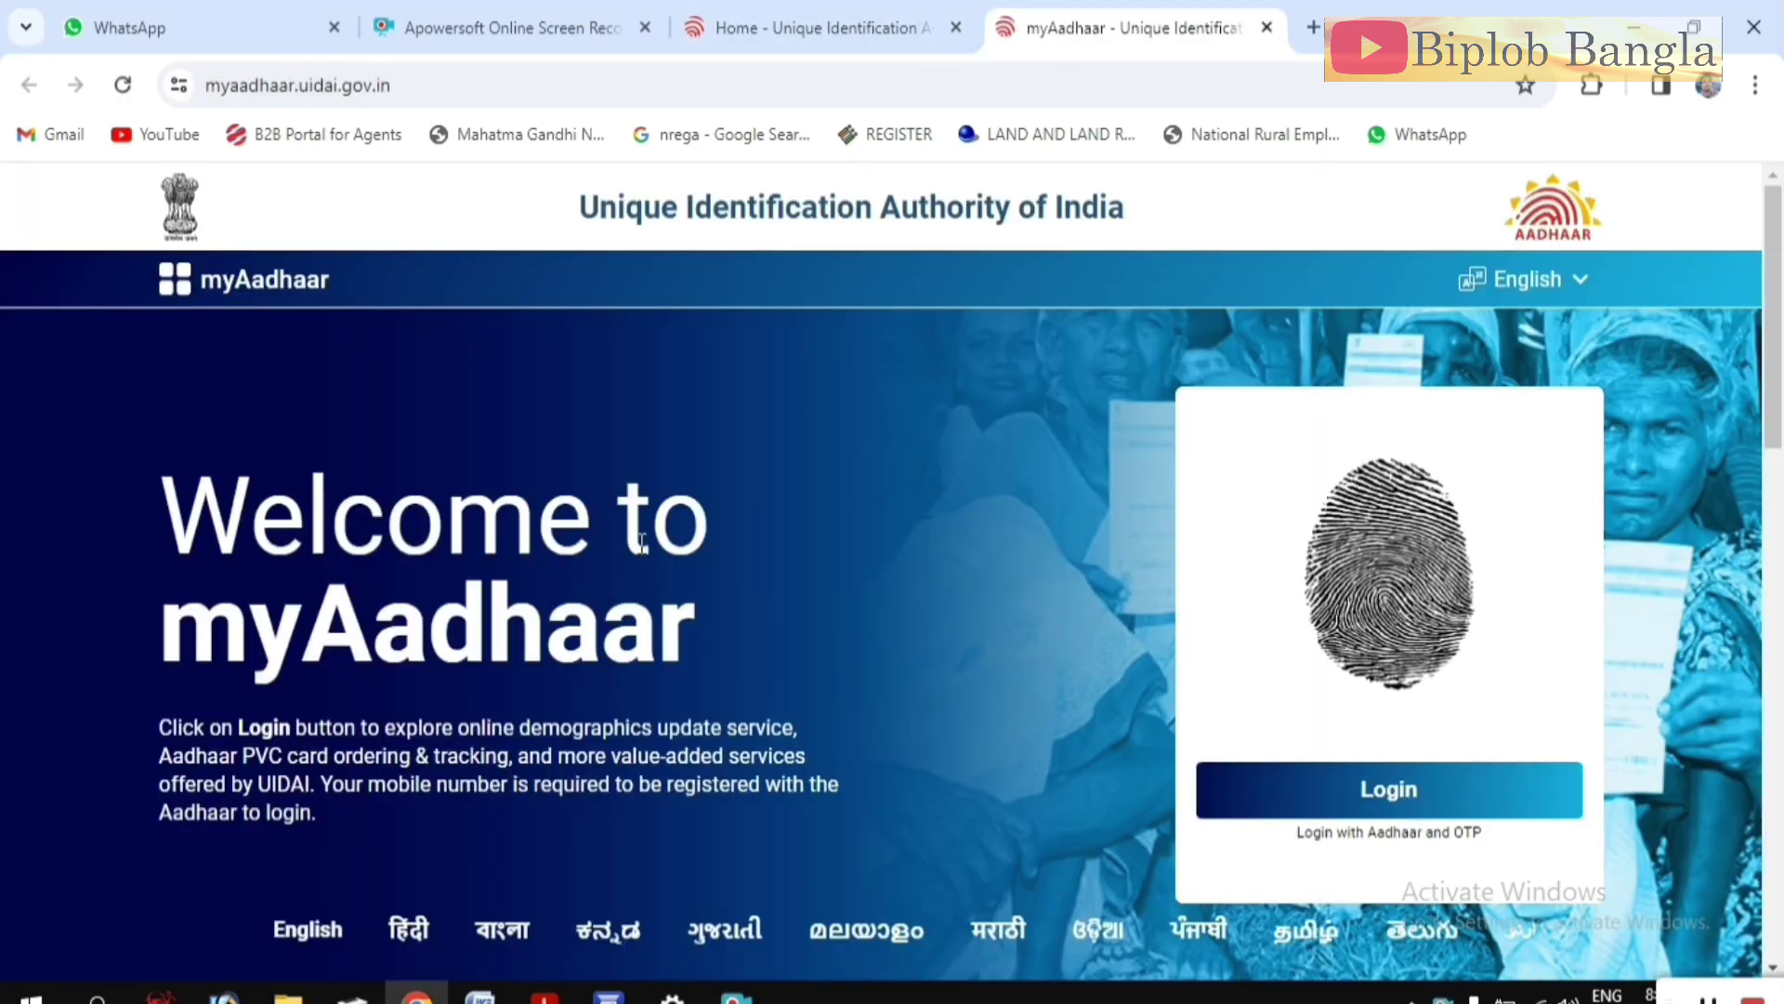
pyautogui.scroll(-8, 641, 544)
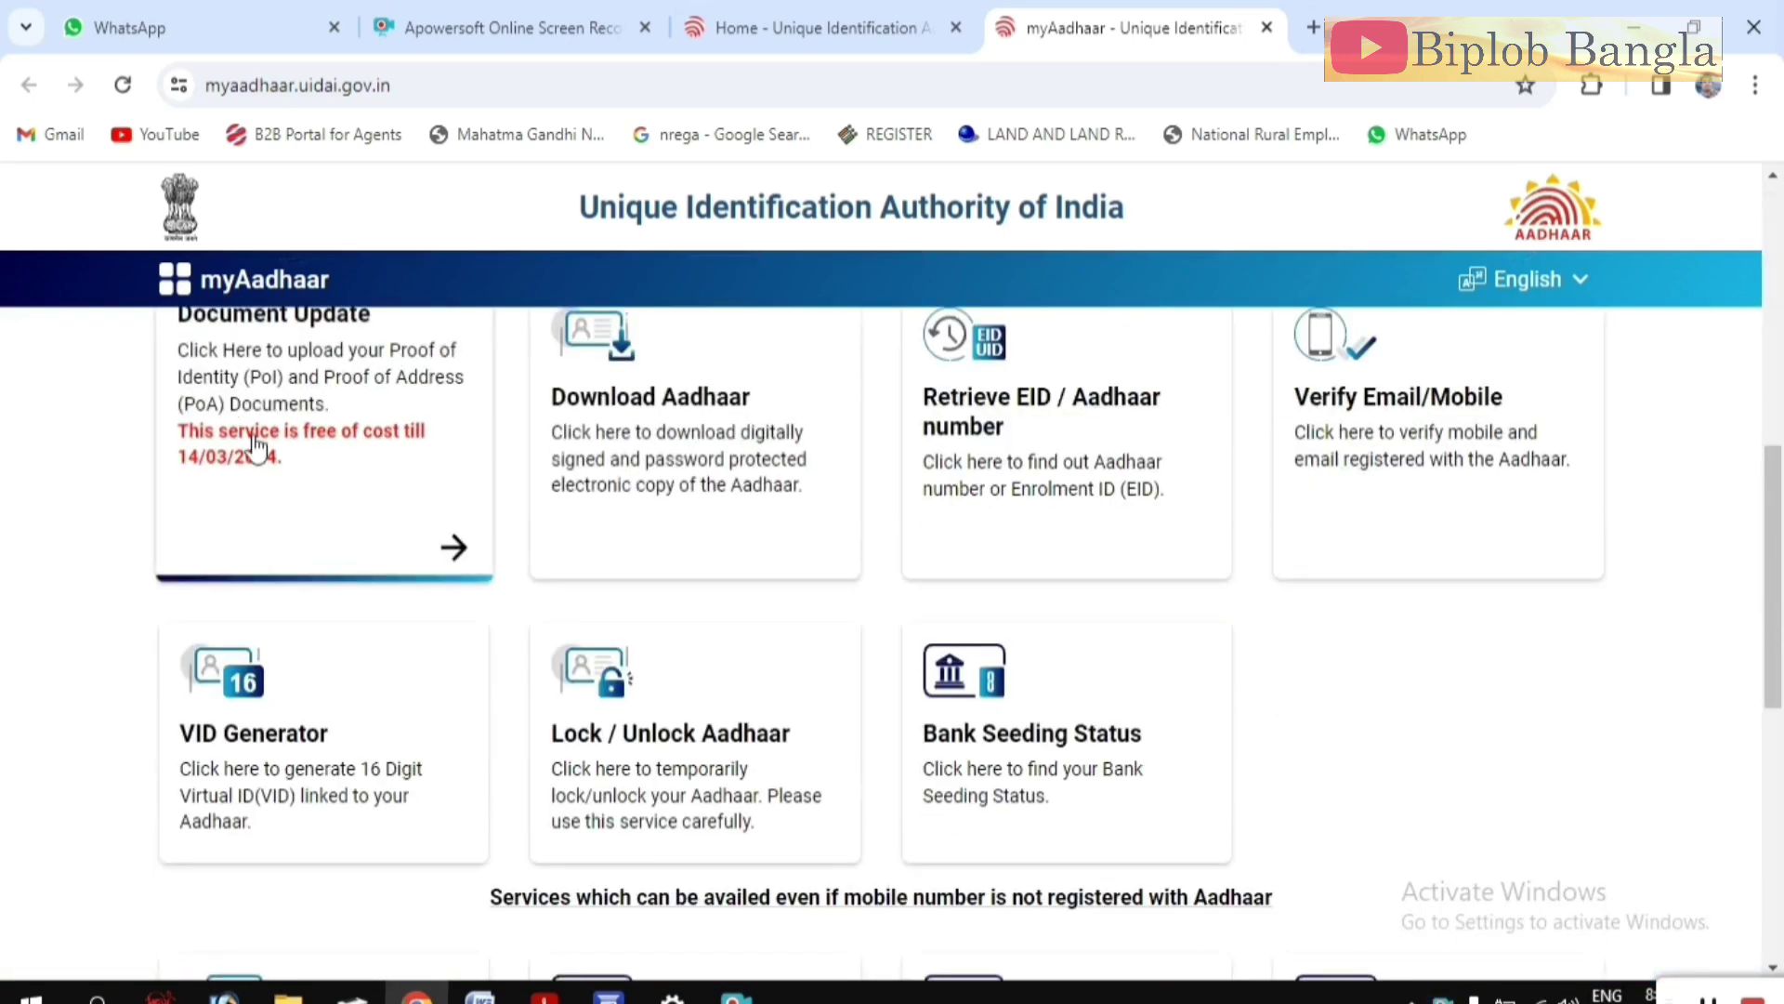
pyautogui.scroll(2, 256, 449)
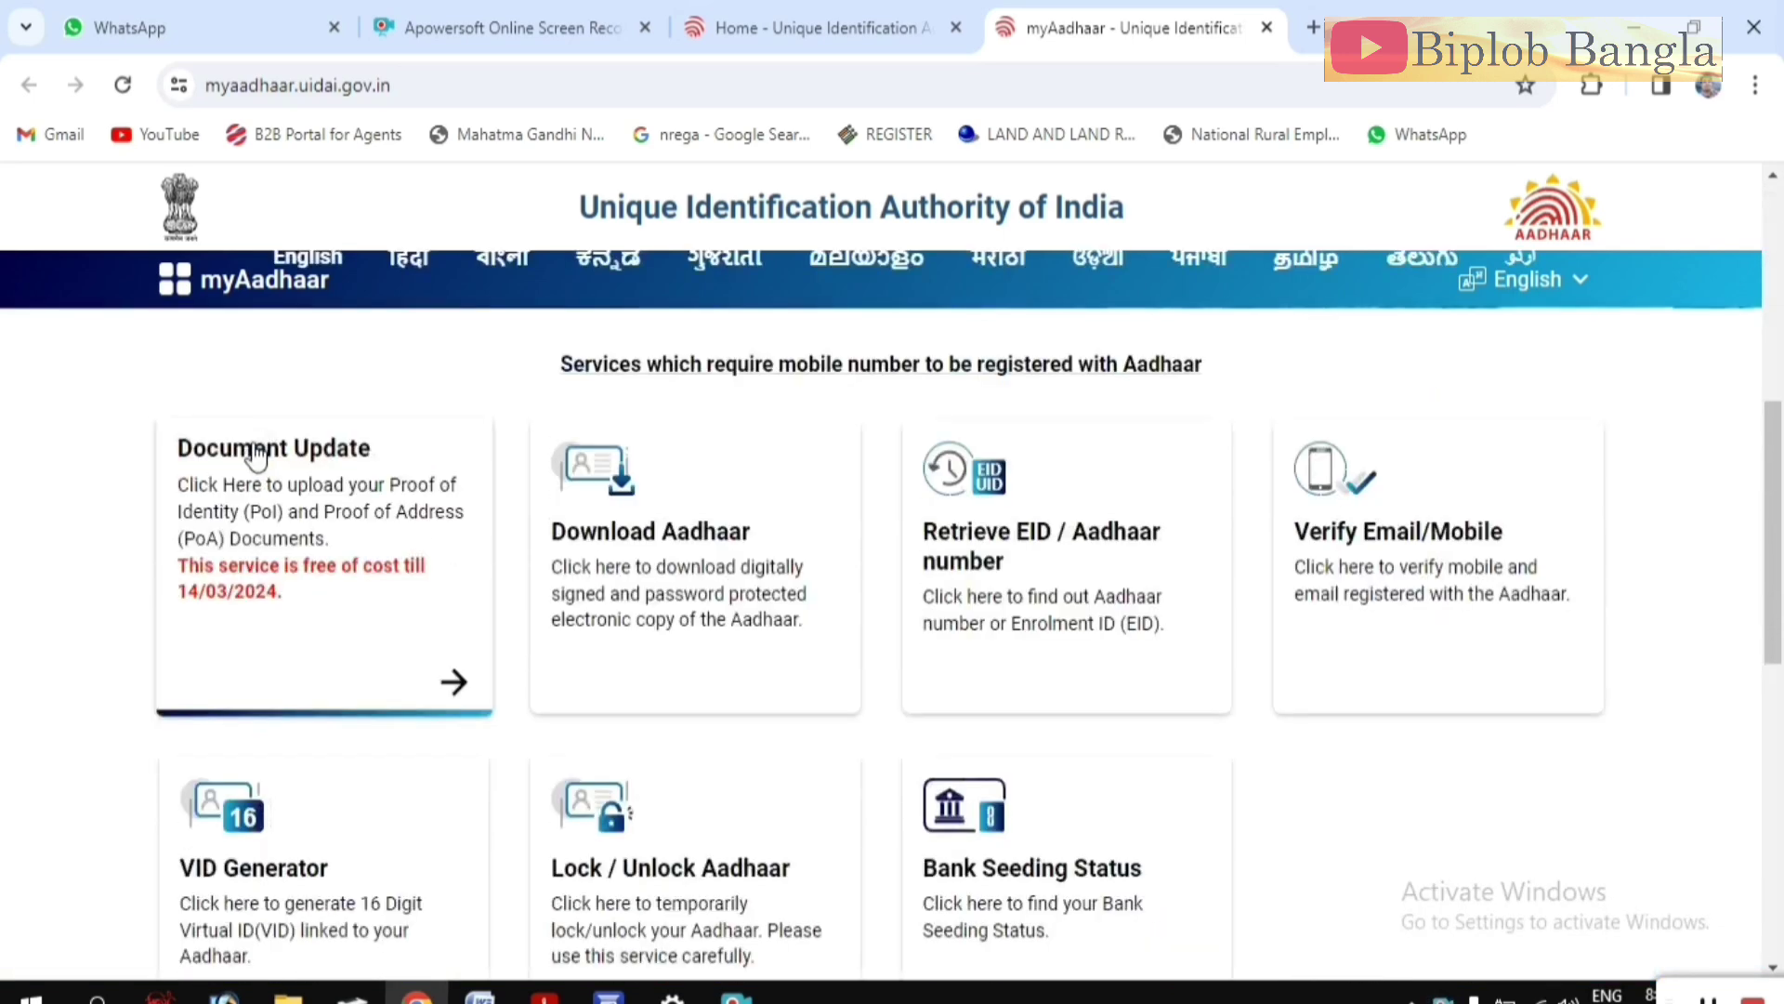
pyautogui.click(277, 557)
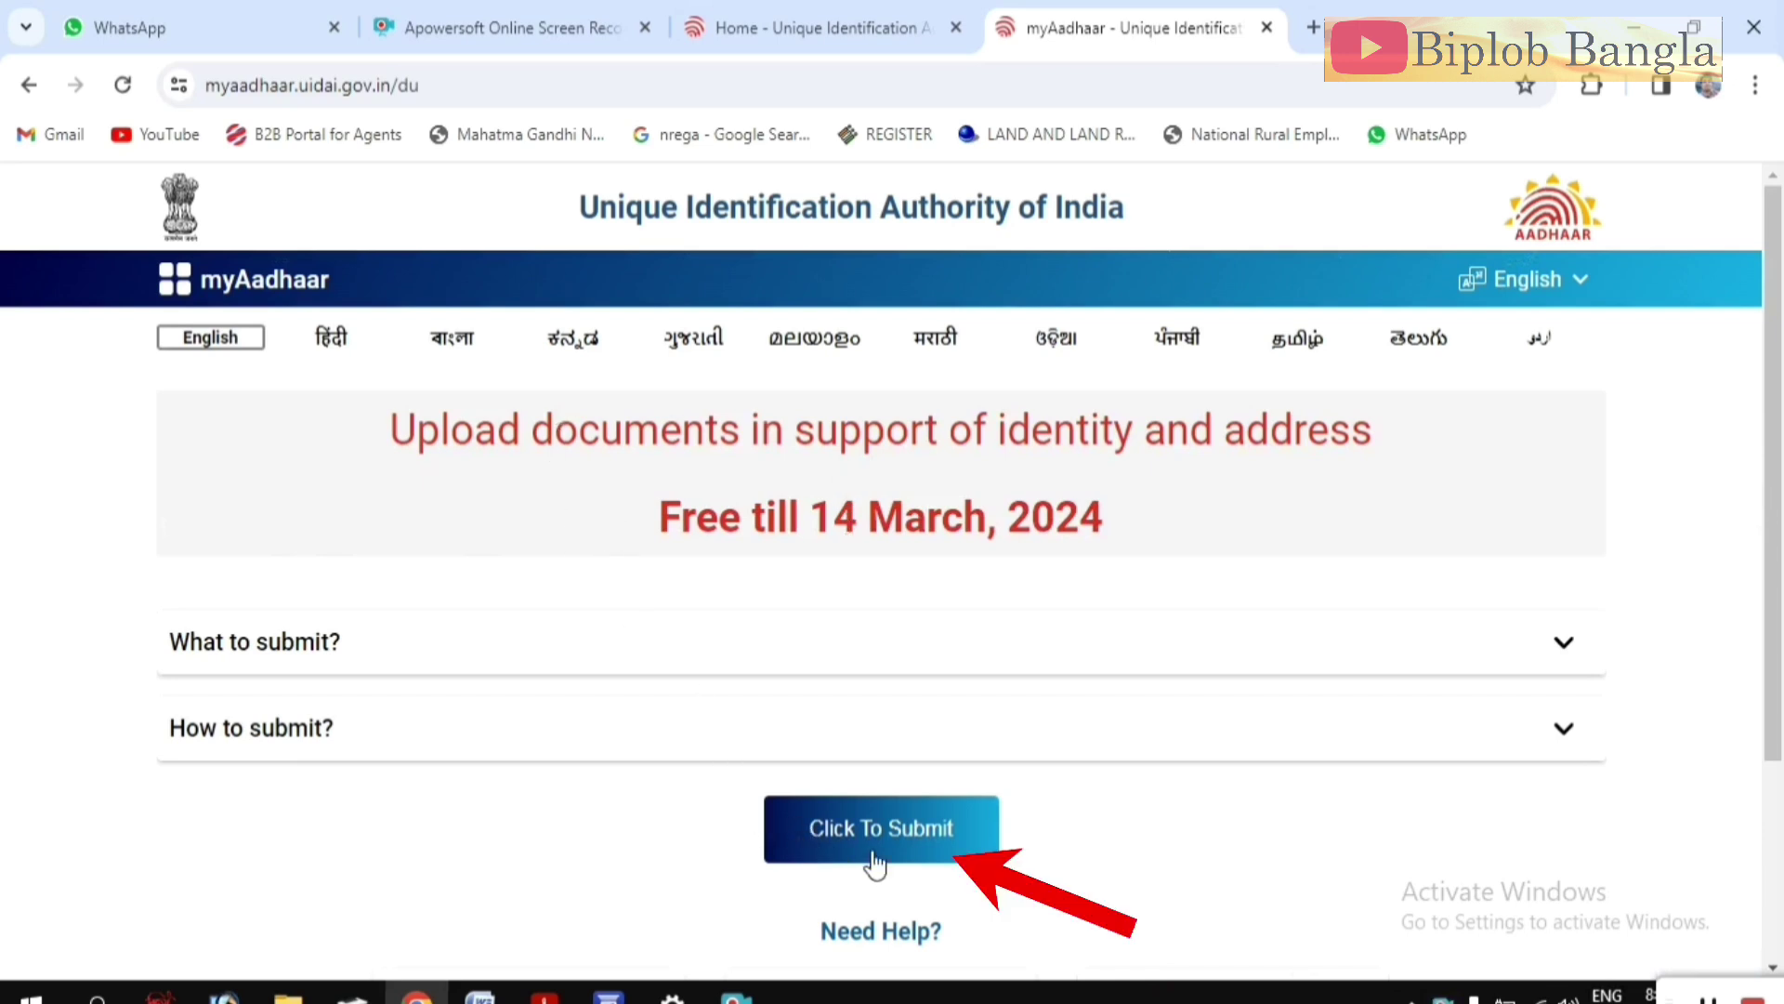
# Proceed with 'Click To Submit' to reach the myAadhaar login form
pyautogui.click(939, 841)
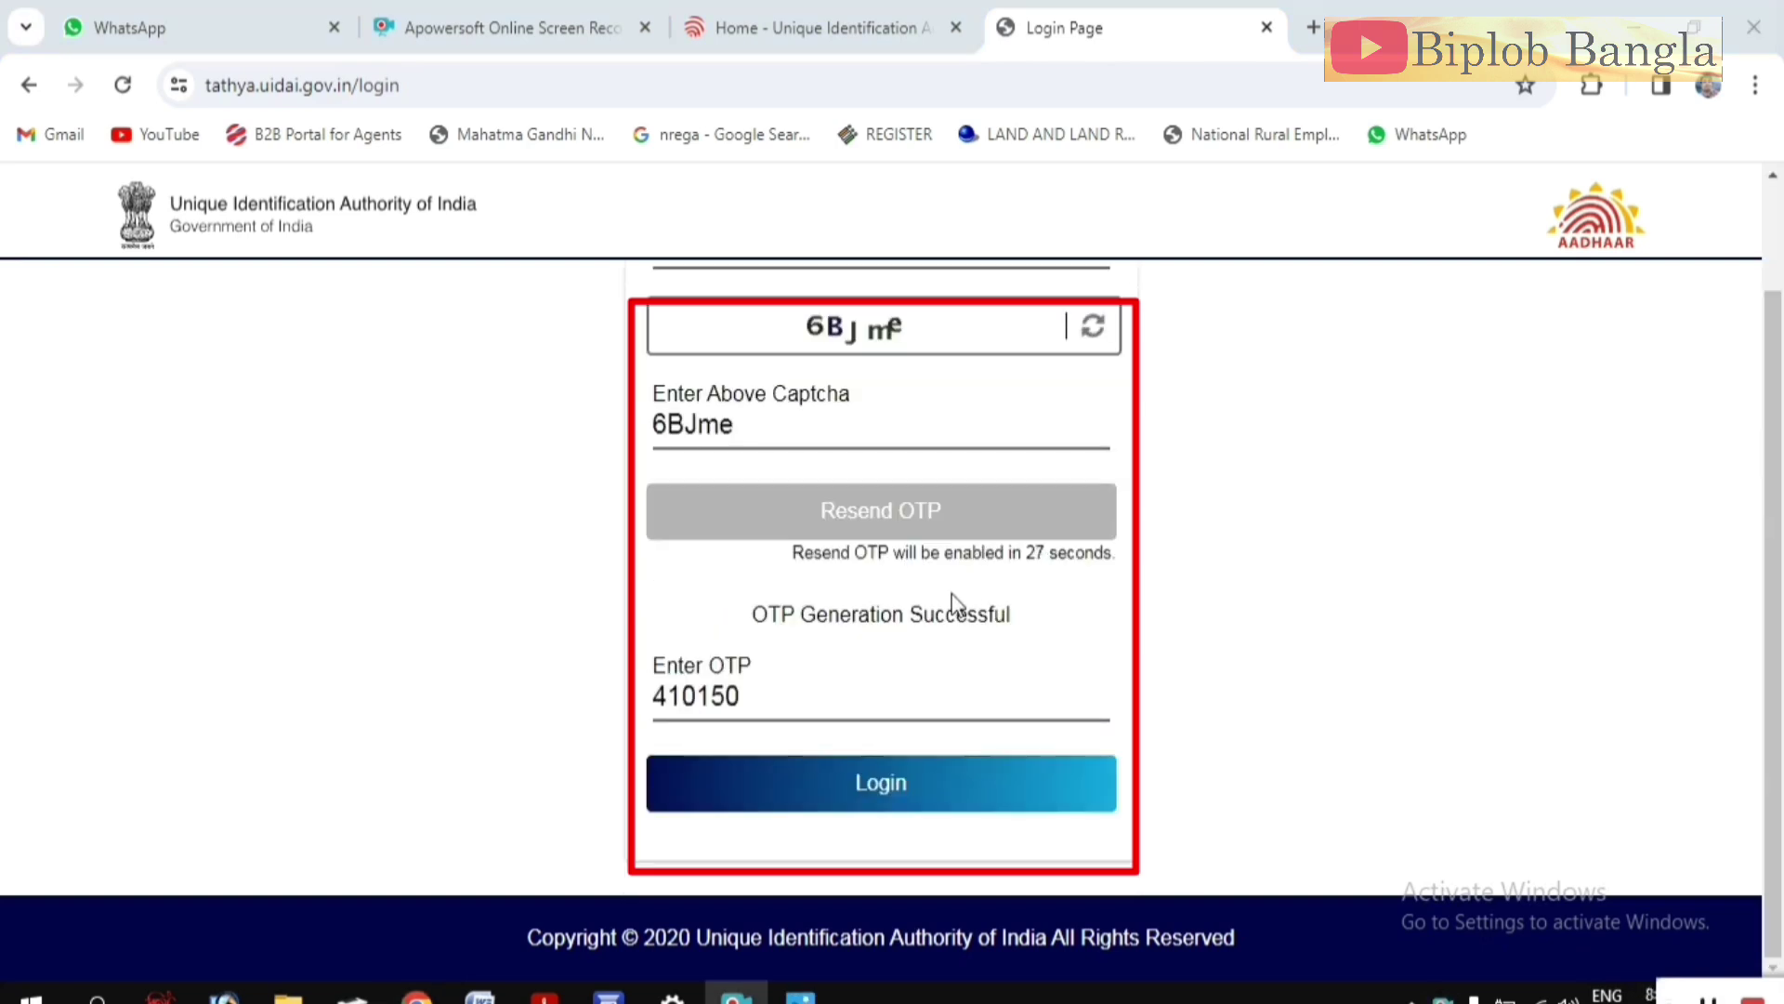
# Log in with the entered OTP and return to the Services dashboard
pyautogui.click(950, 795)
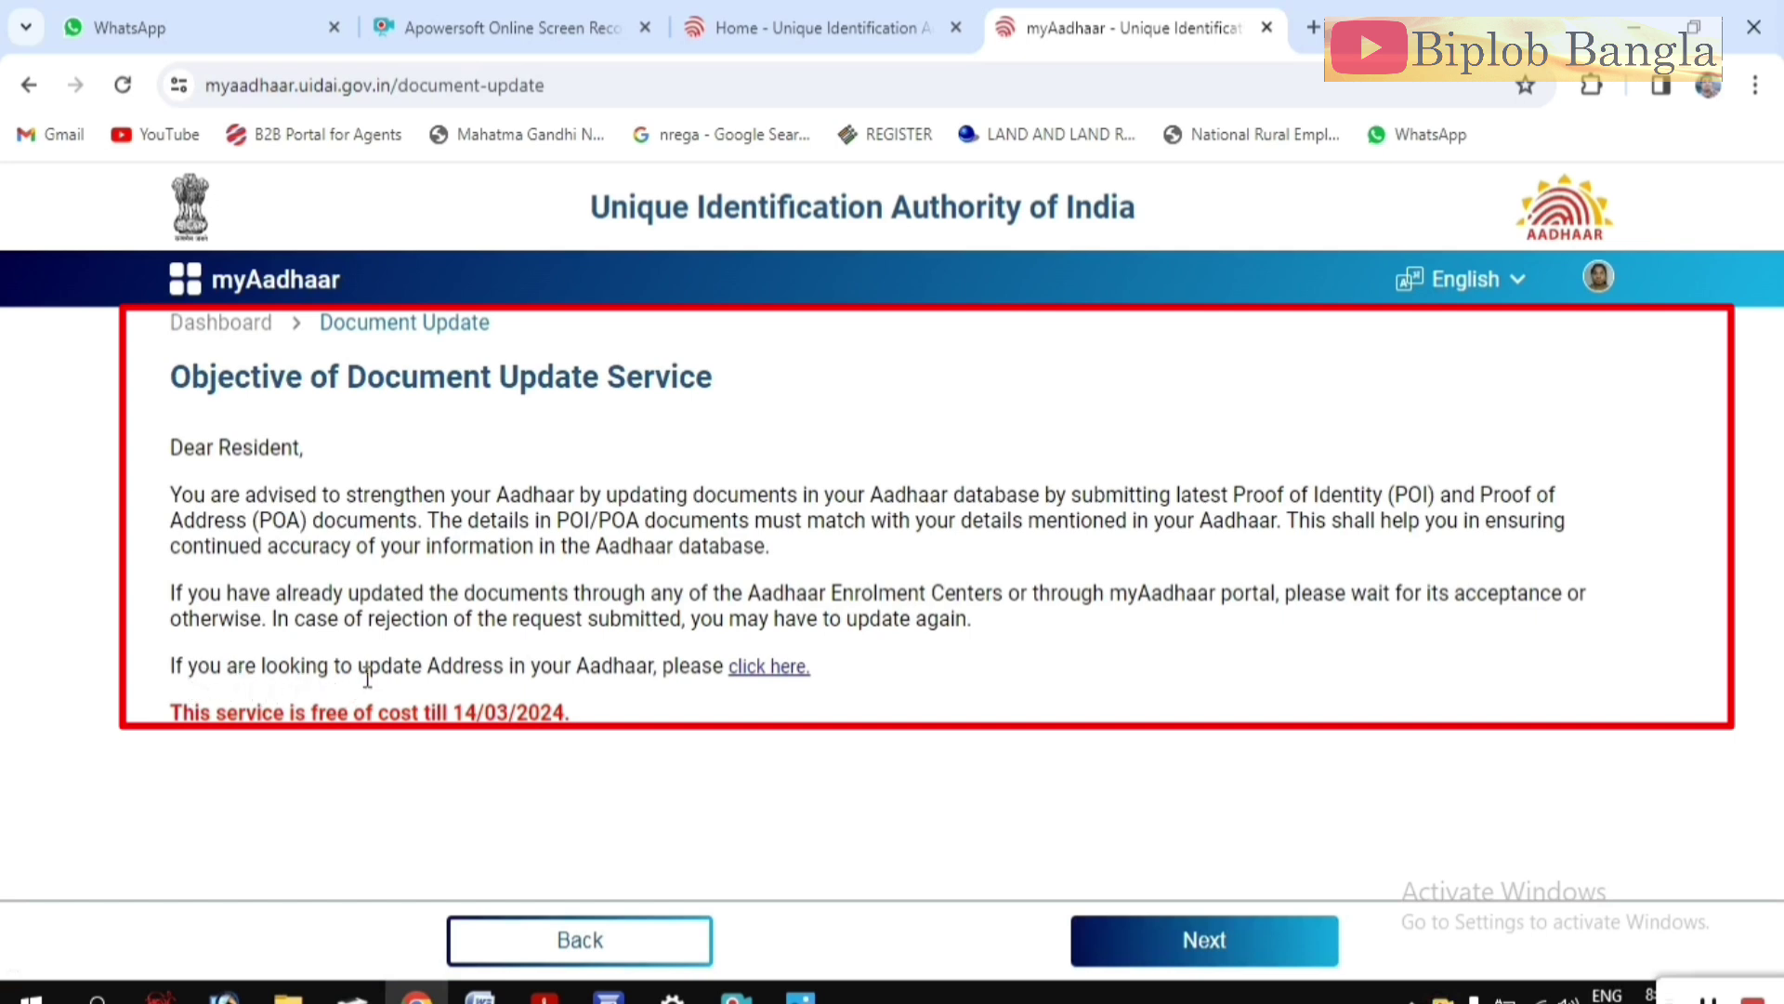
pyautogui.click(768, 673)
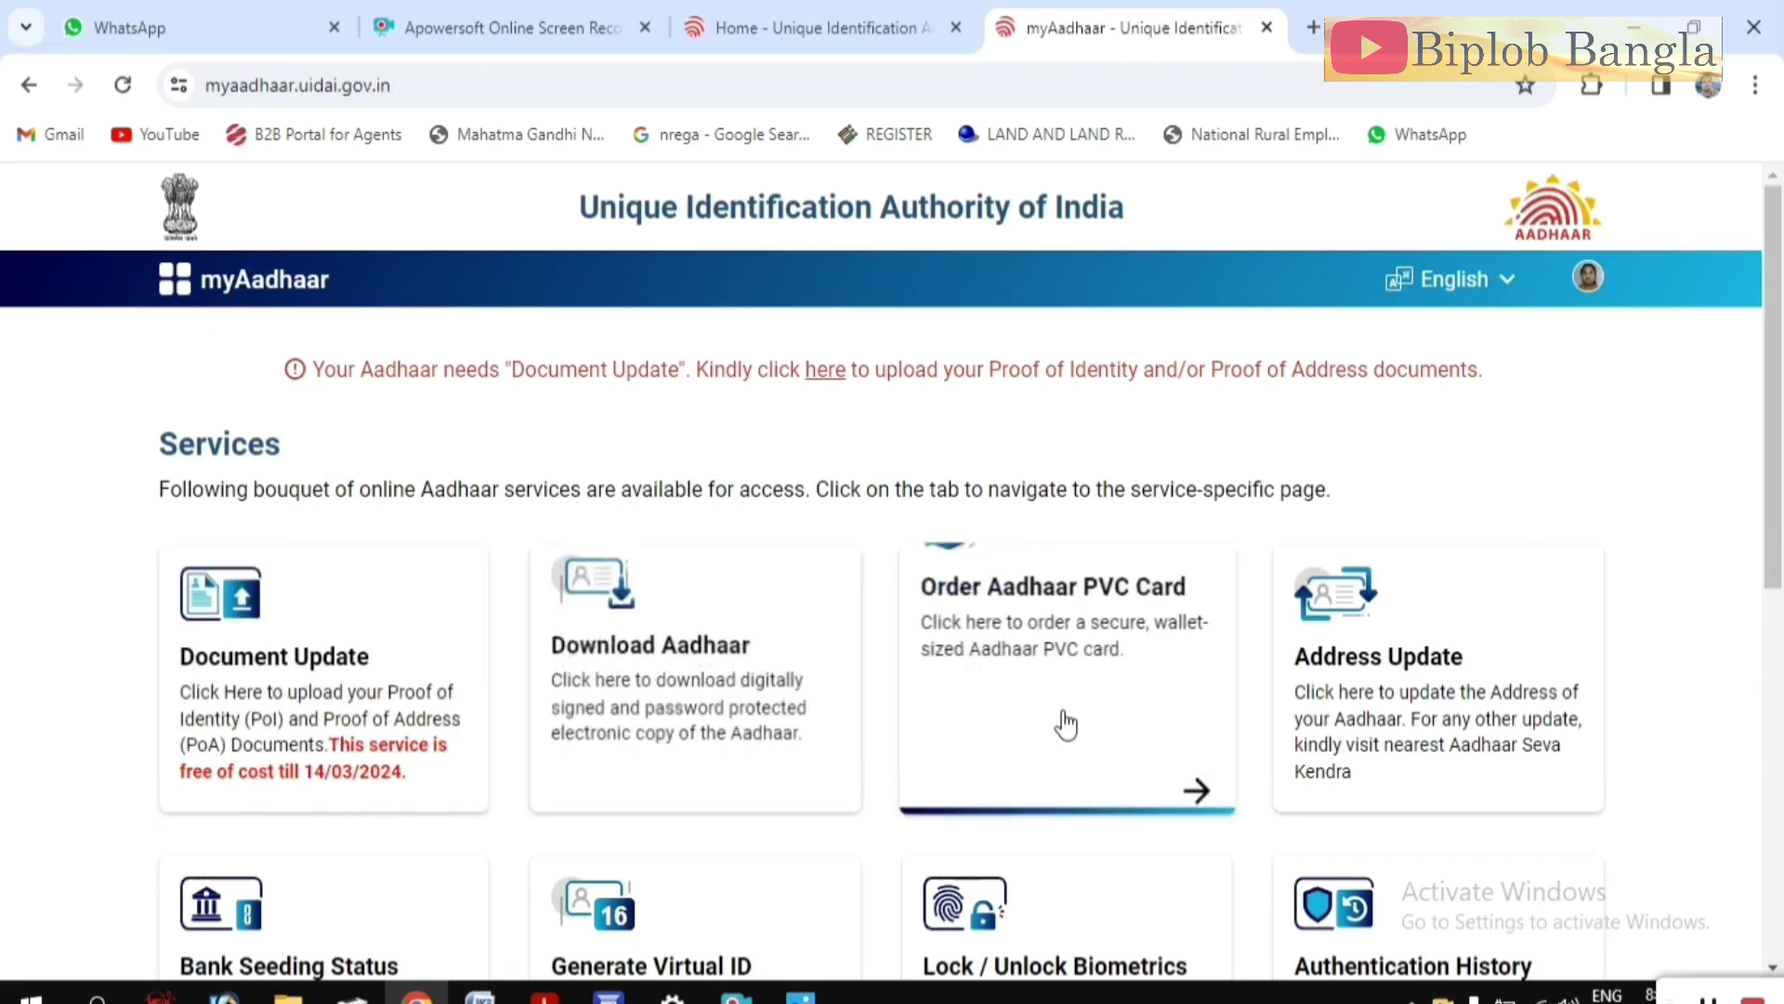
# Select the Address Update service and choose Update Aadhaar Online
pyautogui.click(1469, 662)
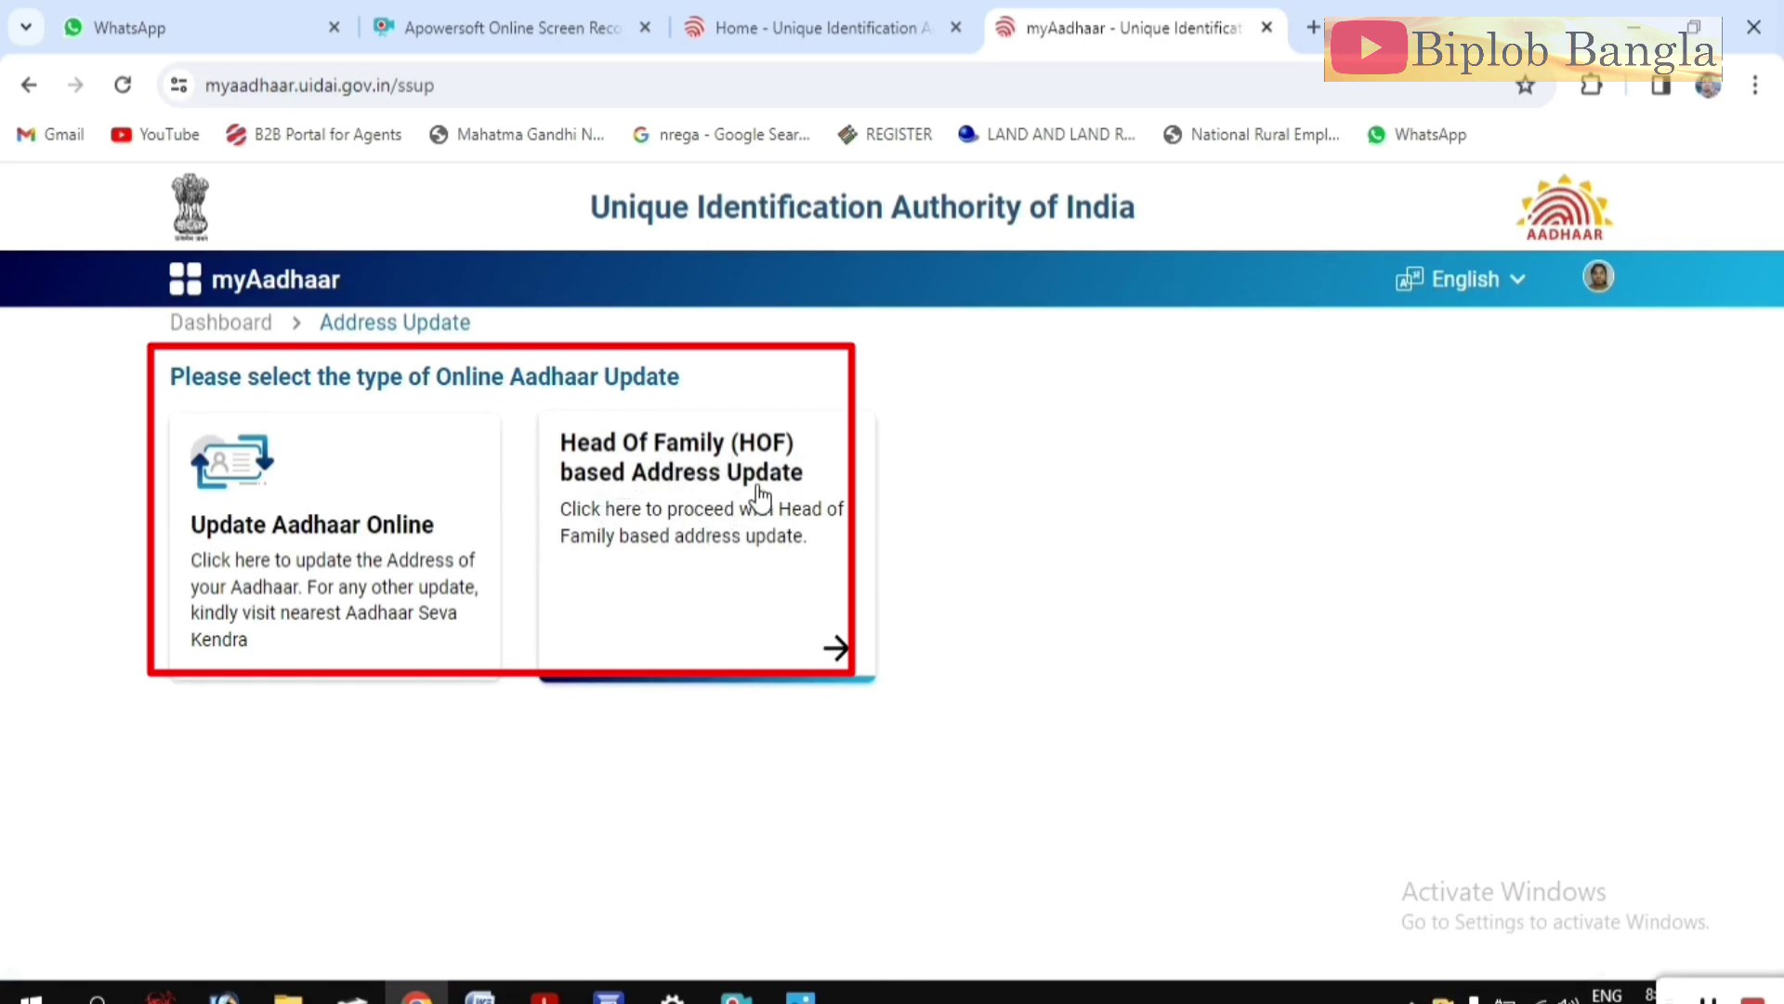
pyautogui.click(363, 503)
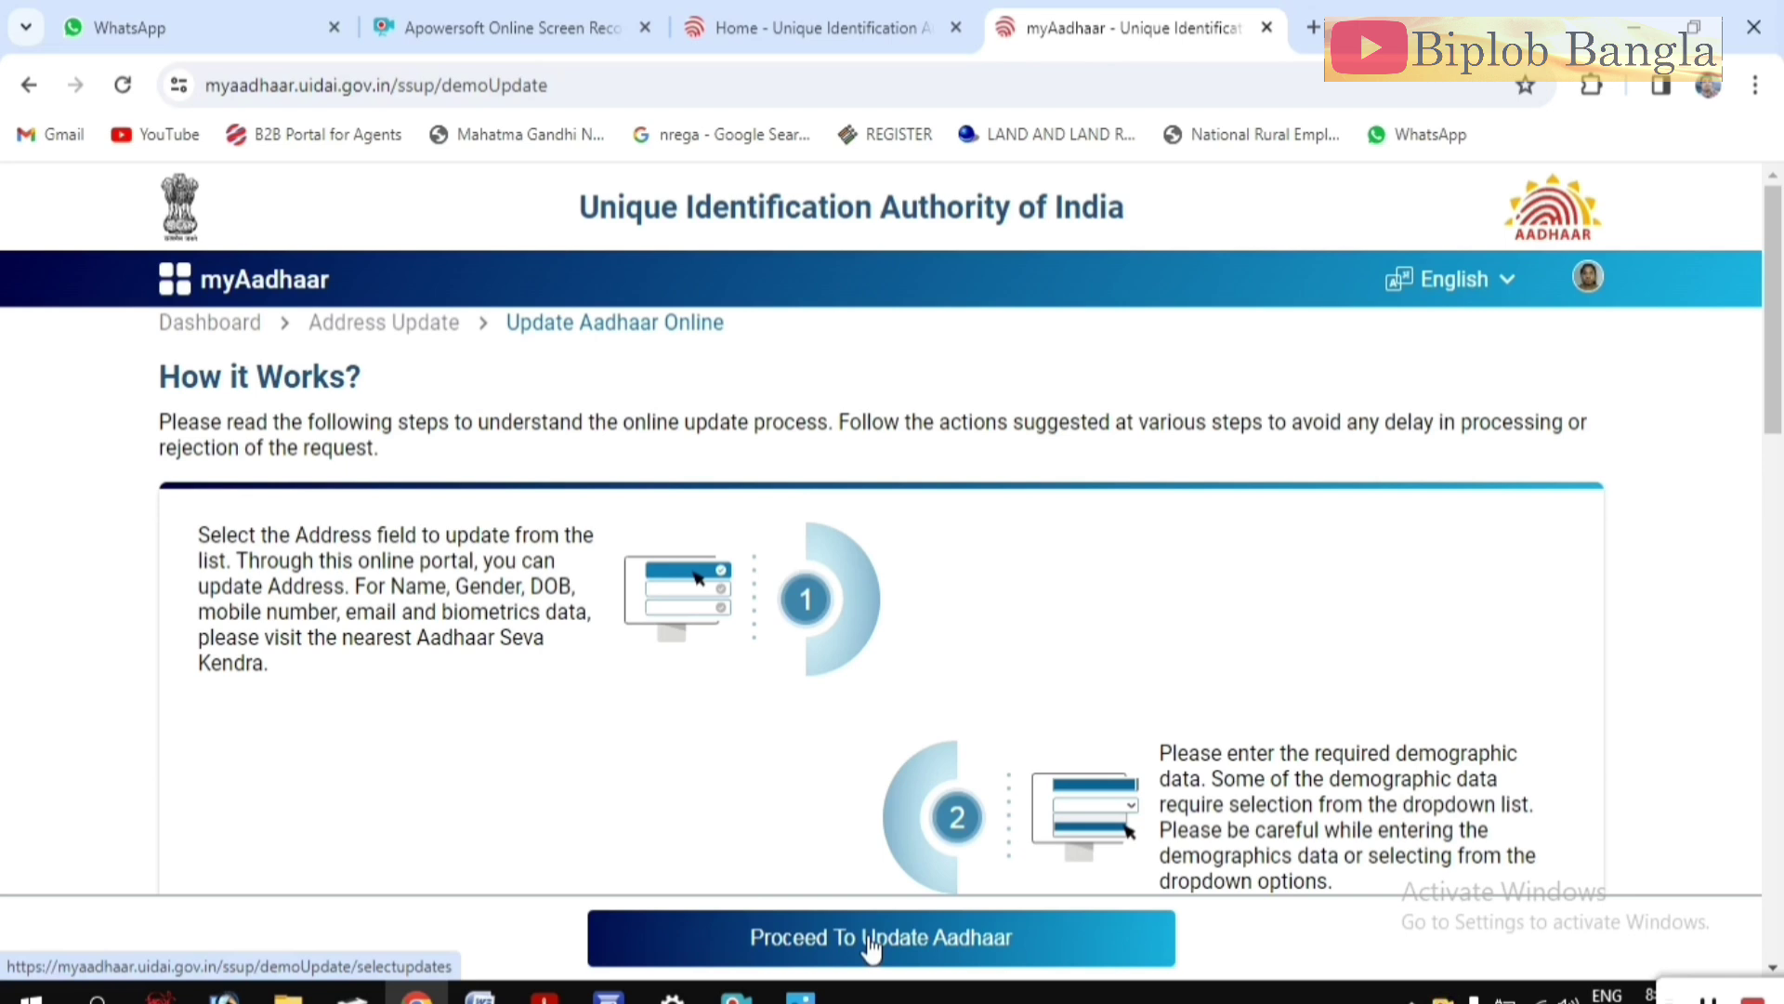
# Proceed past How it Works, tick Address, and continue to the address update form
pyautogui.click(871, 944)
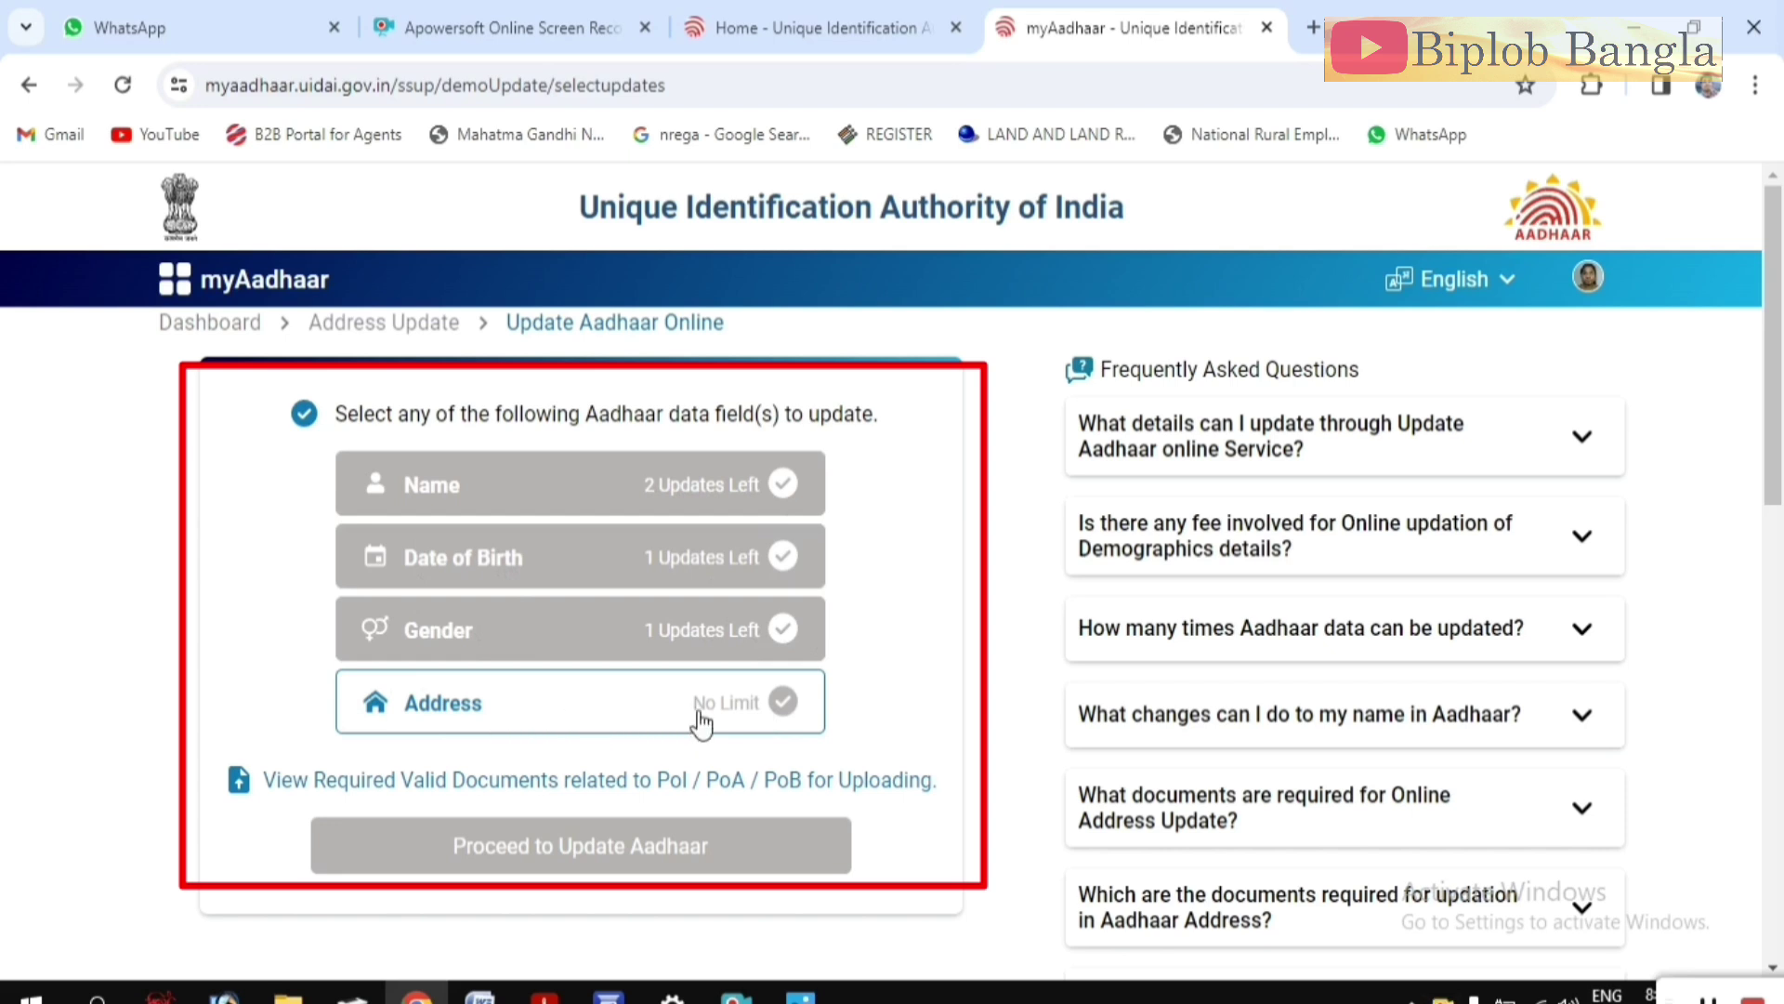
pyautogui.click(783, 703)
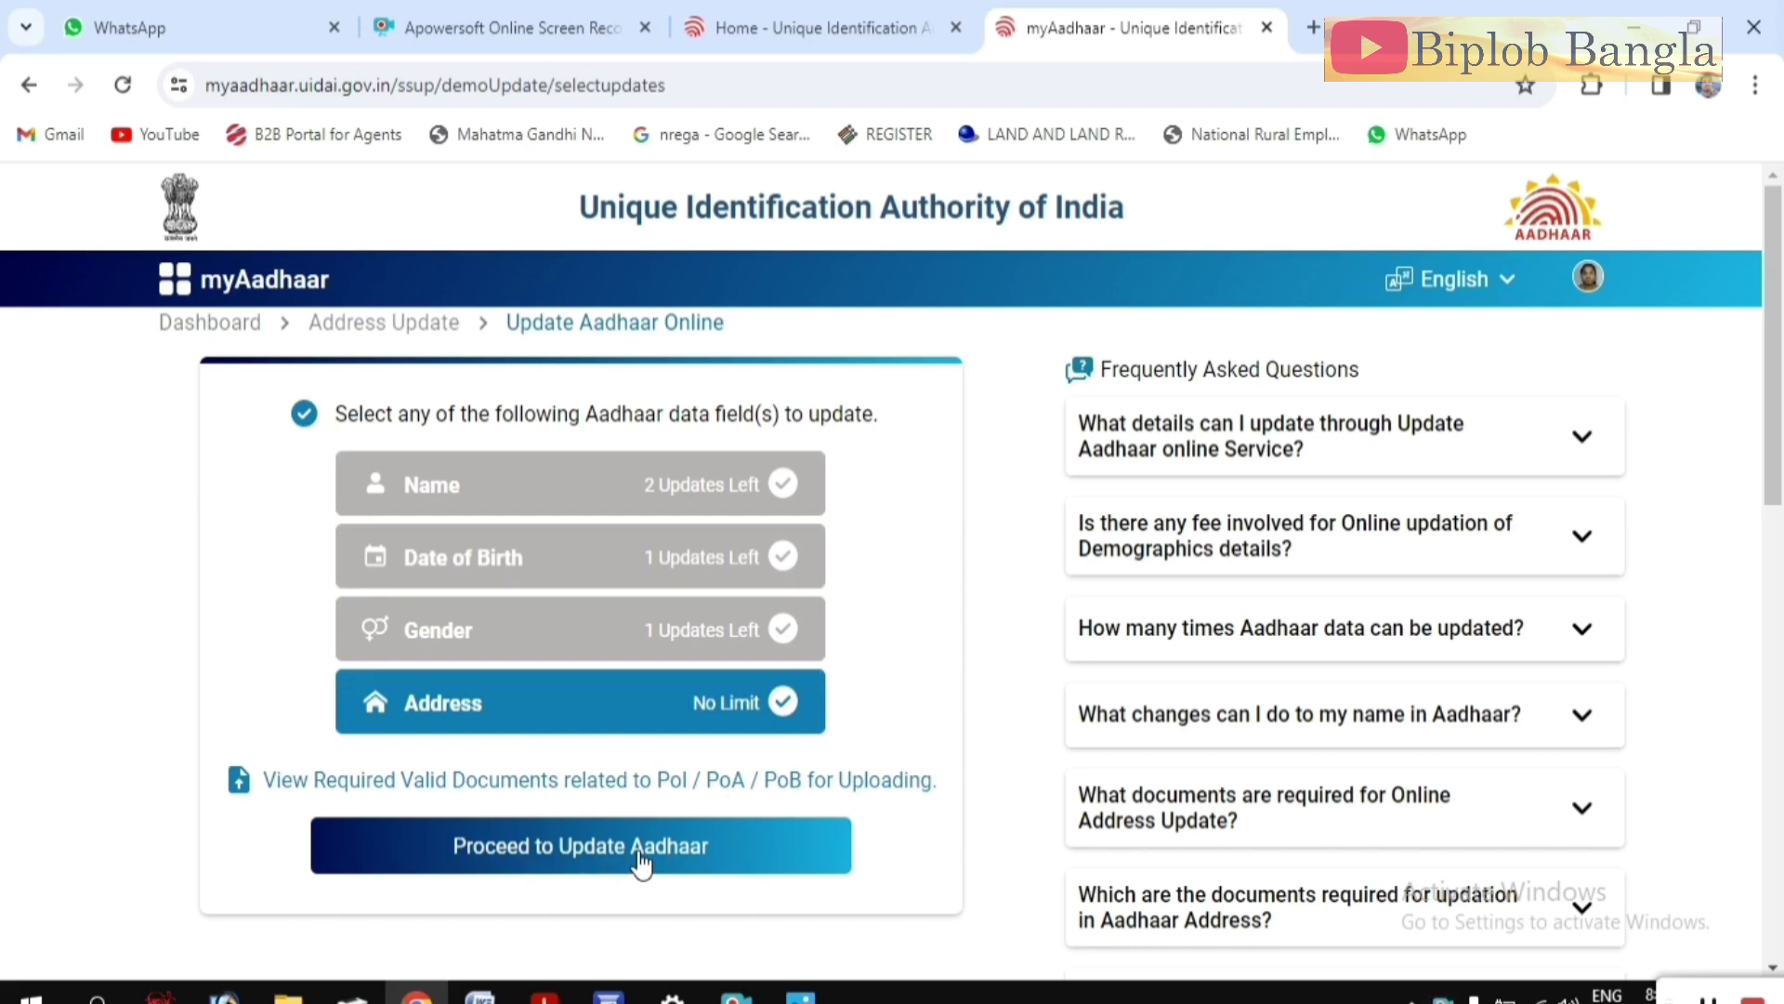
pyautogui.click(640, 865)
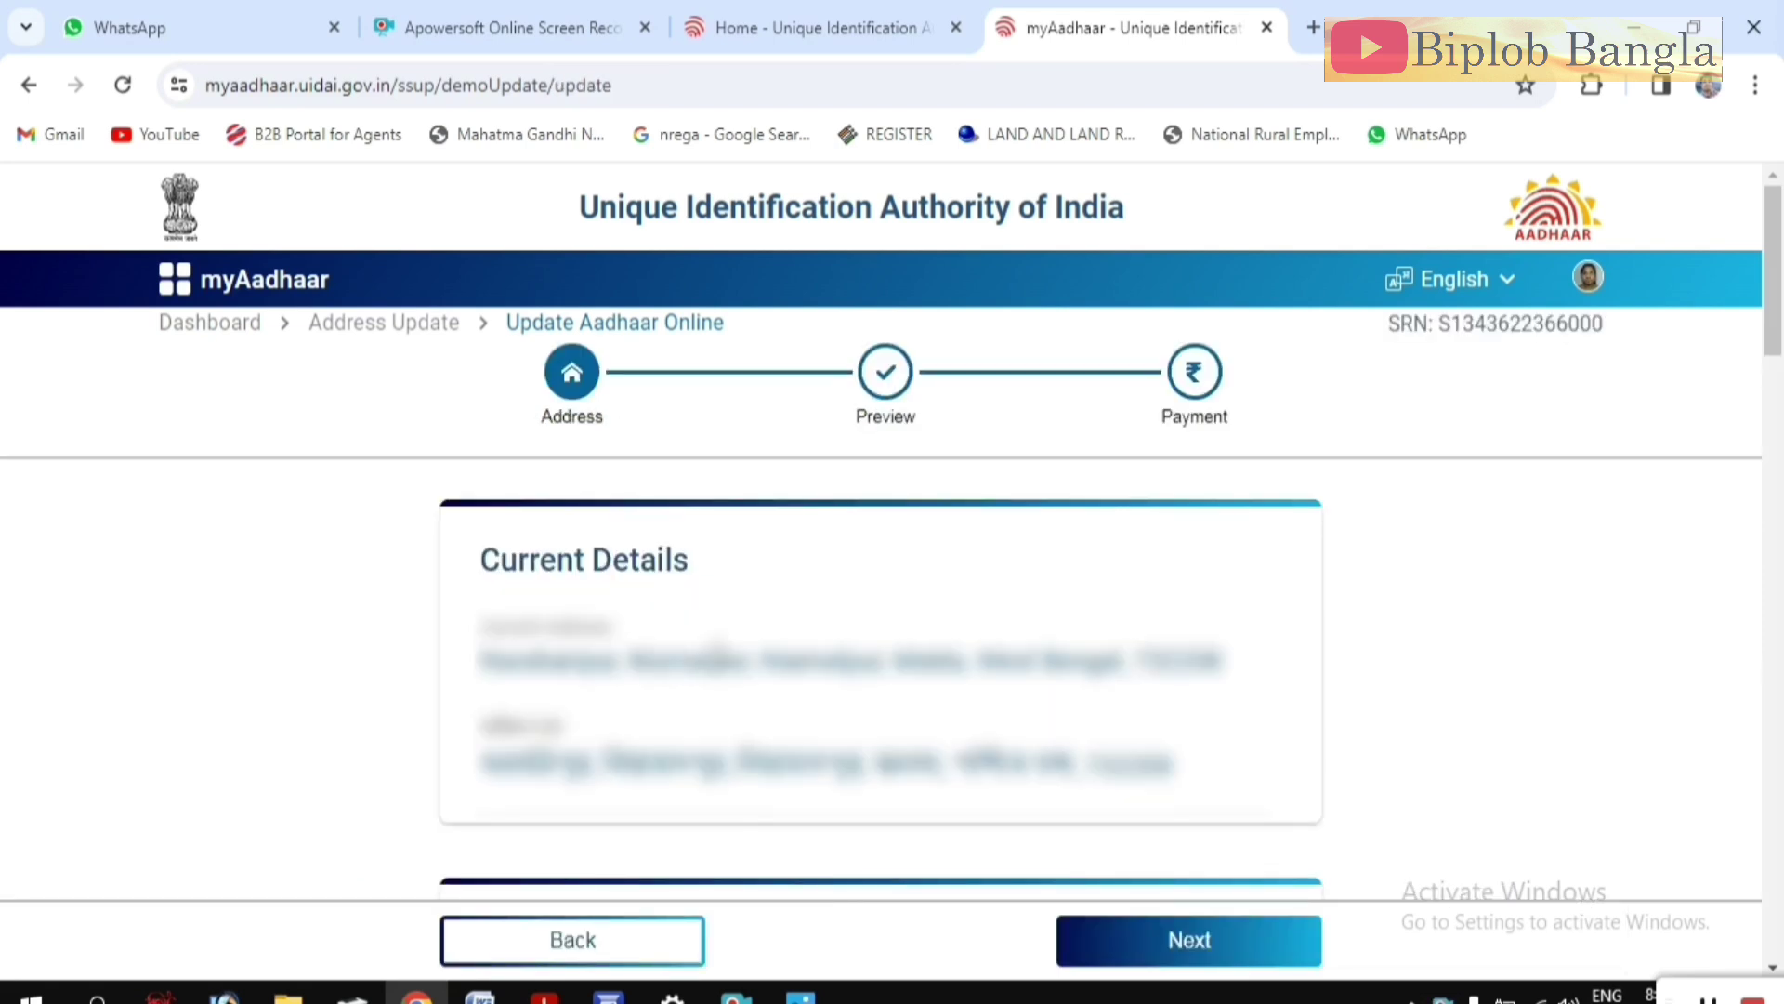
pyautogui.scroll(-4, 706, 597)
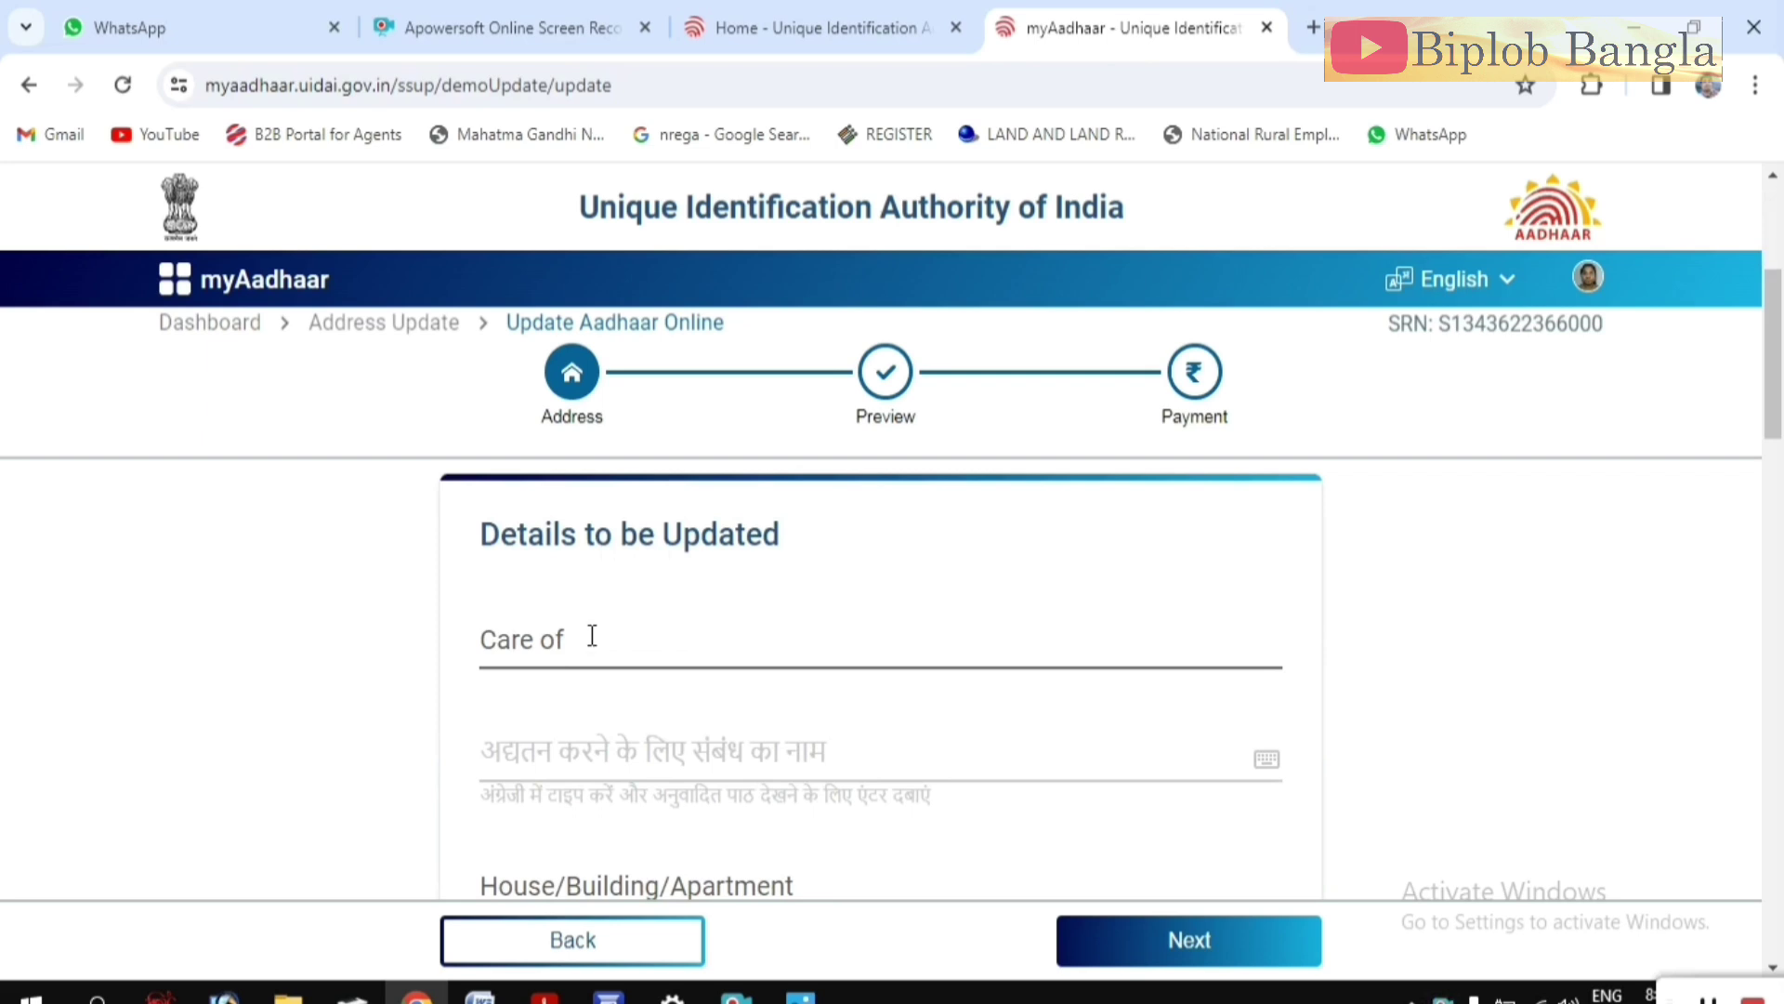
pyautogui.click(592, 639)
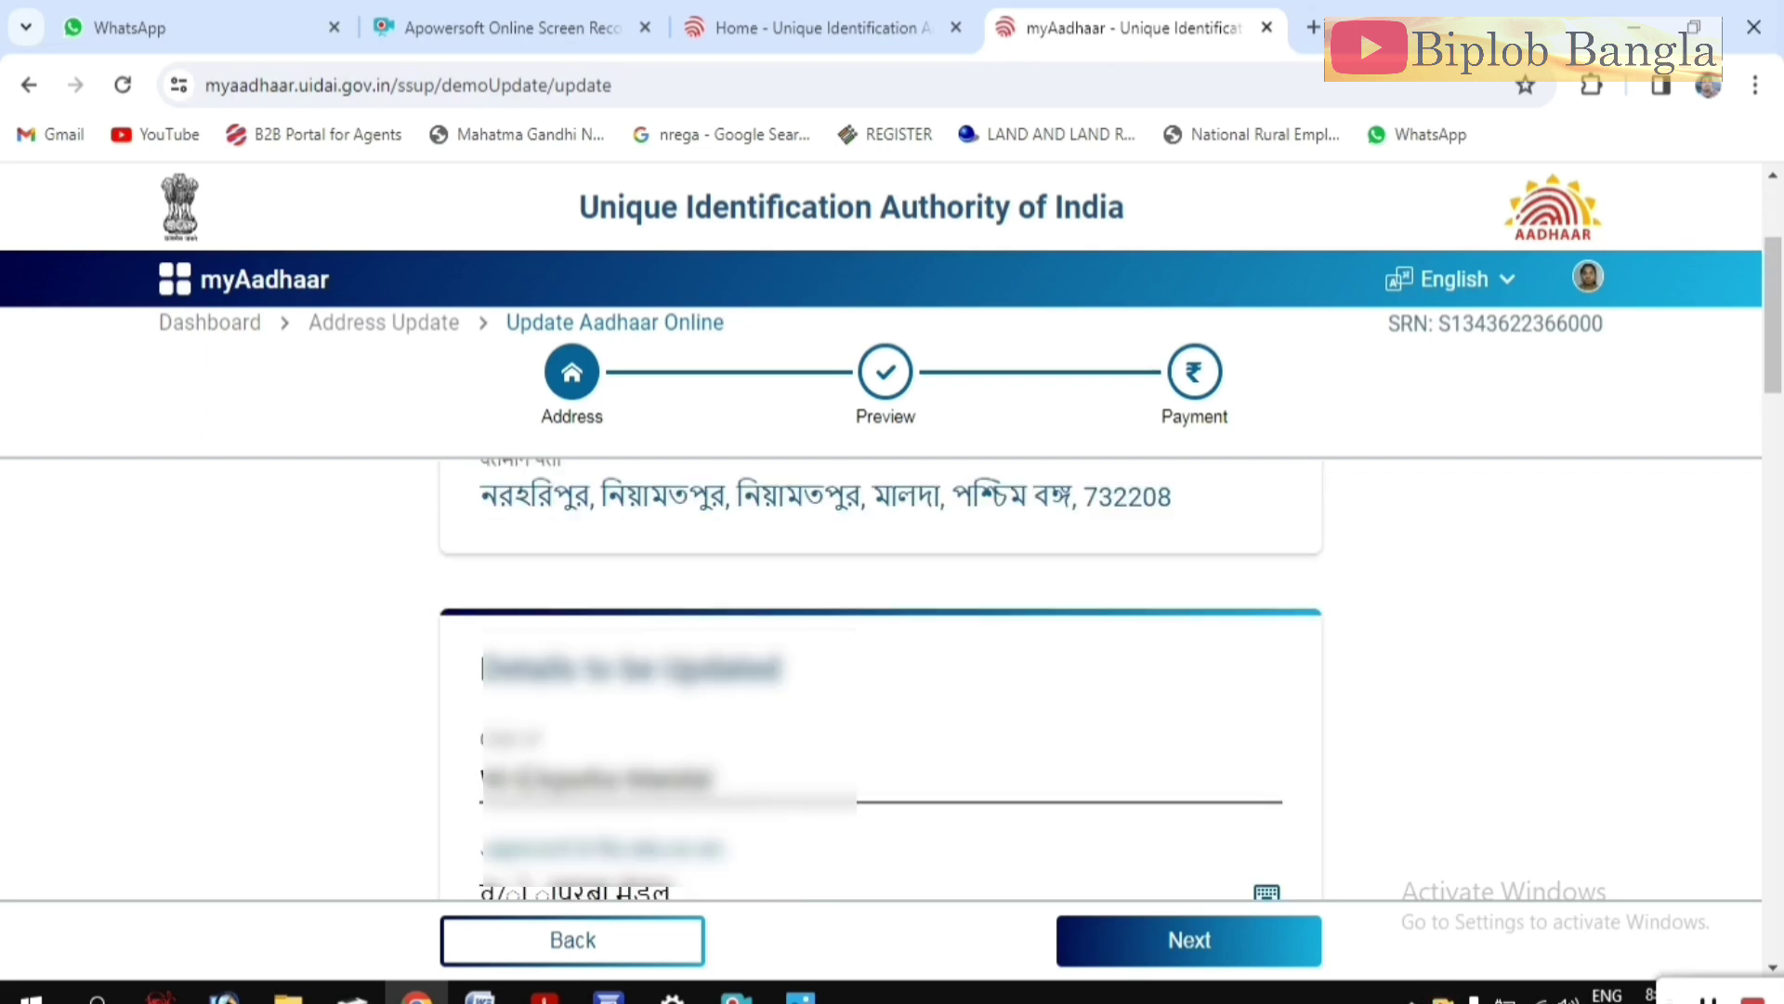
pyautogui.press('Right')
pyautogui.press('Right')
pyautogui.press('Right')
pyautogui.press('Right')
pyautogui.press('Right')
pyautogui.press('Right')
pyautogui.press('Right')
pyautogui.press('Right')
pyautogui.press('Right')
pyautogui.press('Right')
pyautogui.press('Right')
pyautogui.press('Right')
pyautogui.press('Right')
pyautogui.press('Right')
pyautogui.press('Right')
pyautogui.press('Right')
pyautogui.press('Tab')
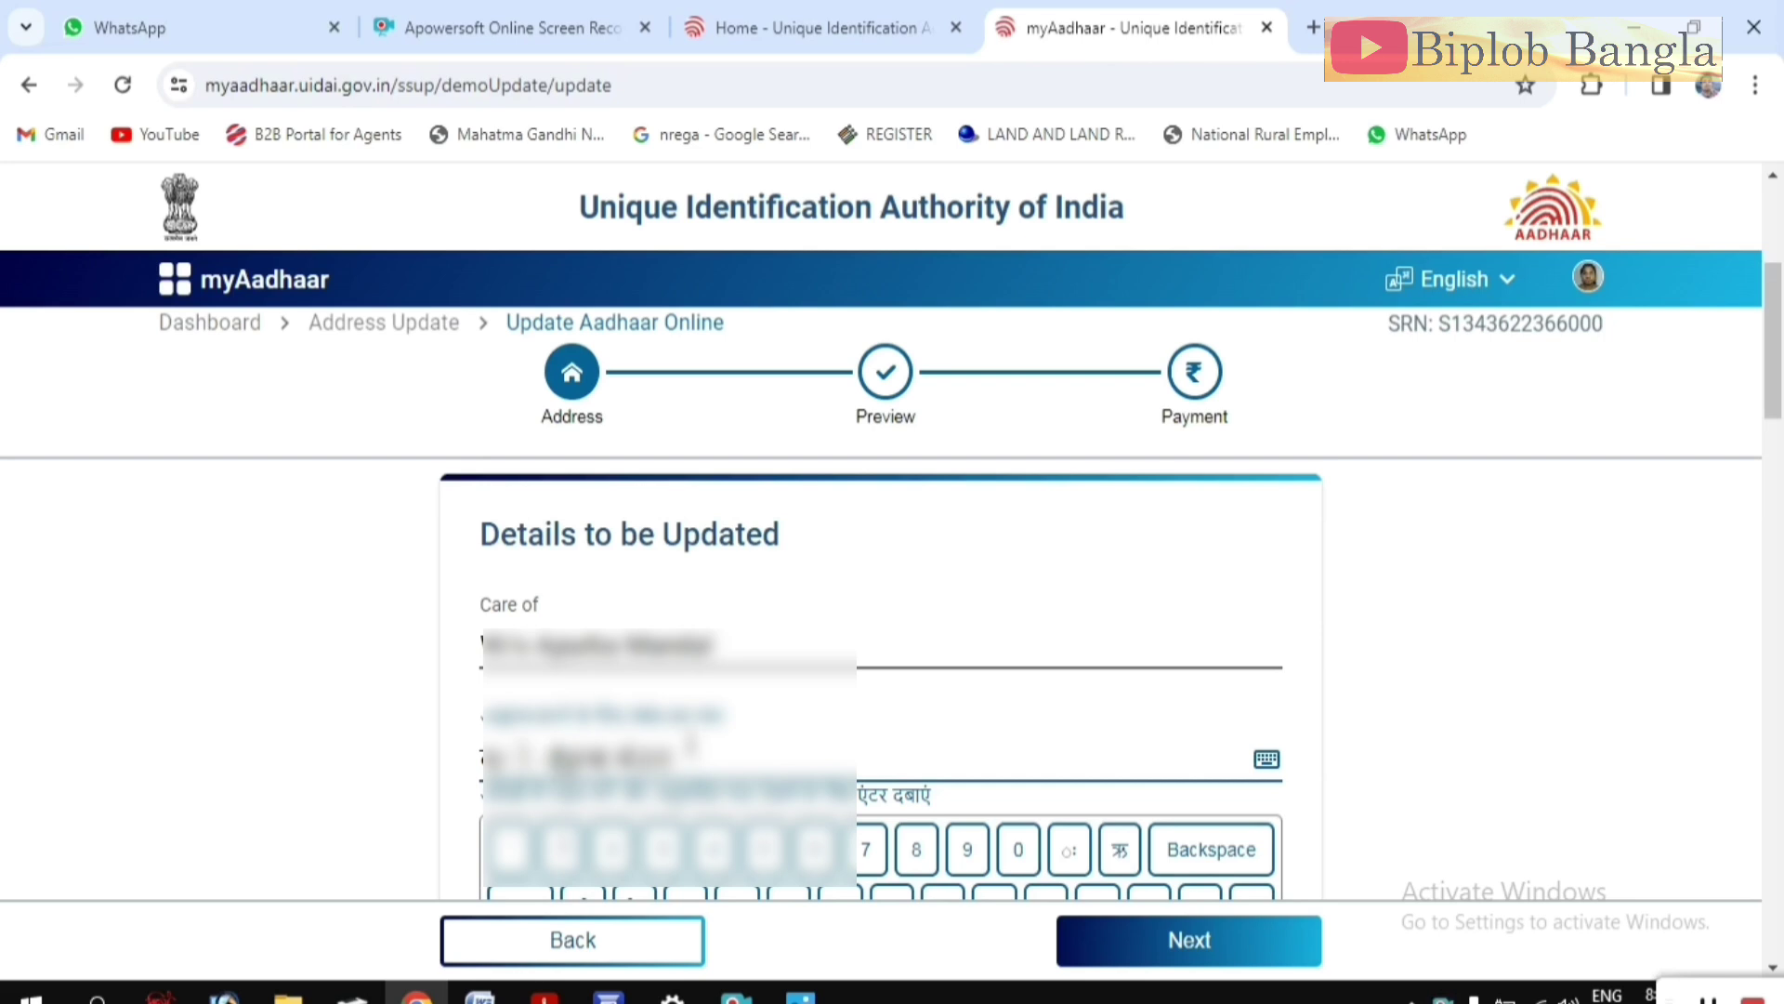
pyautogui.press('Tab')
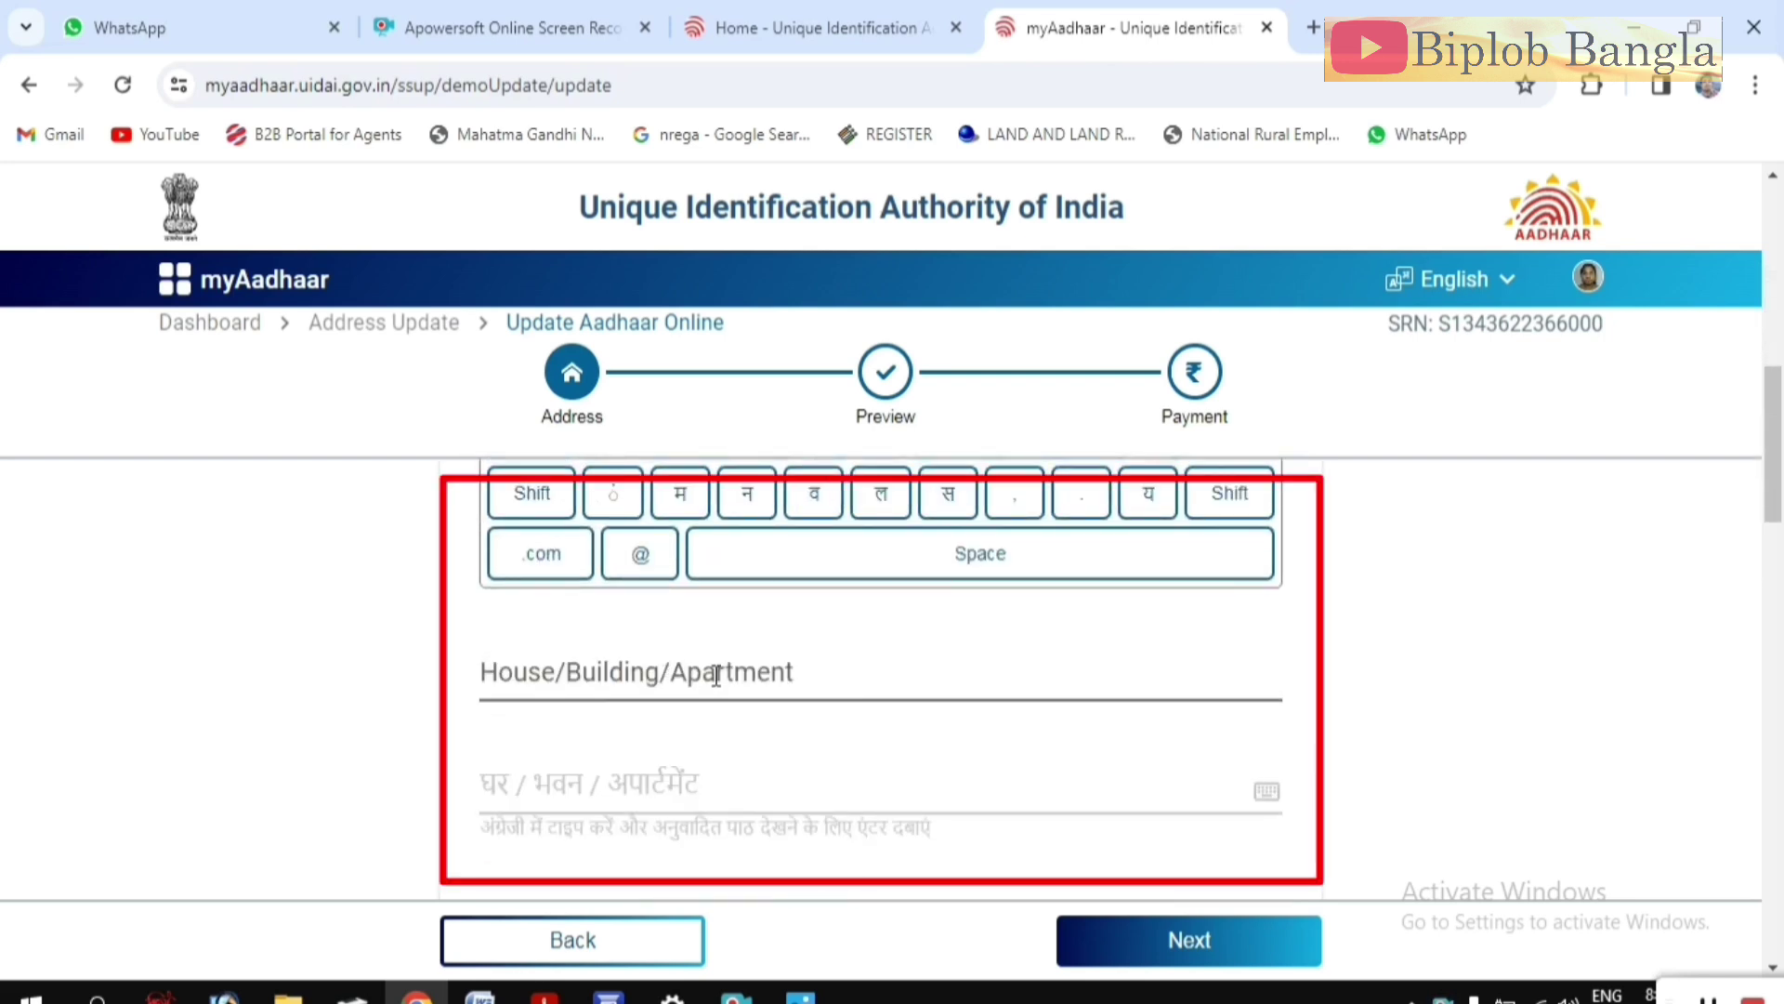
pyautogui.scroll(-1, 736, 676)
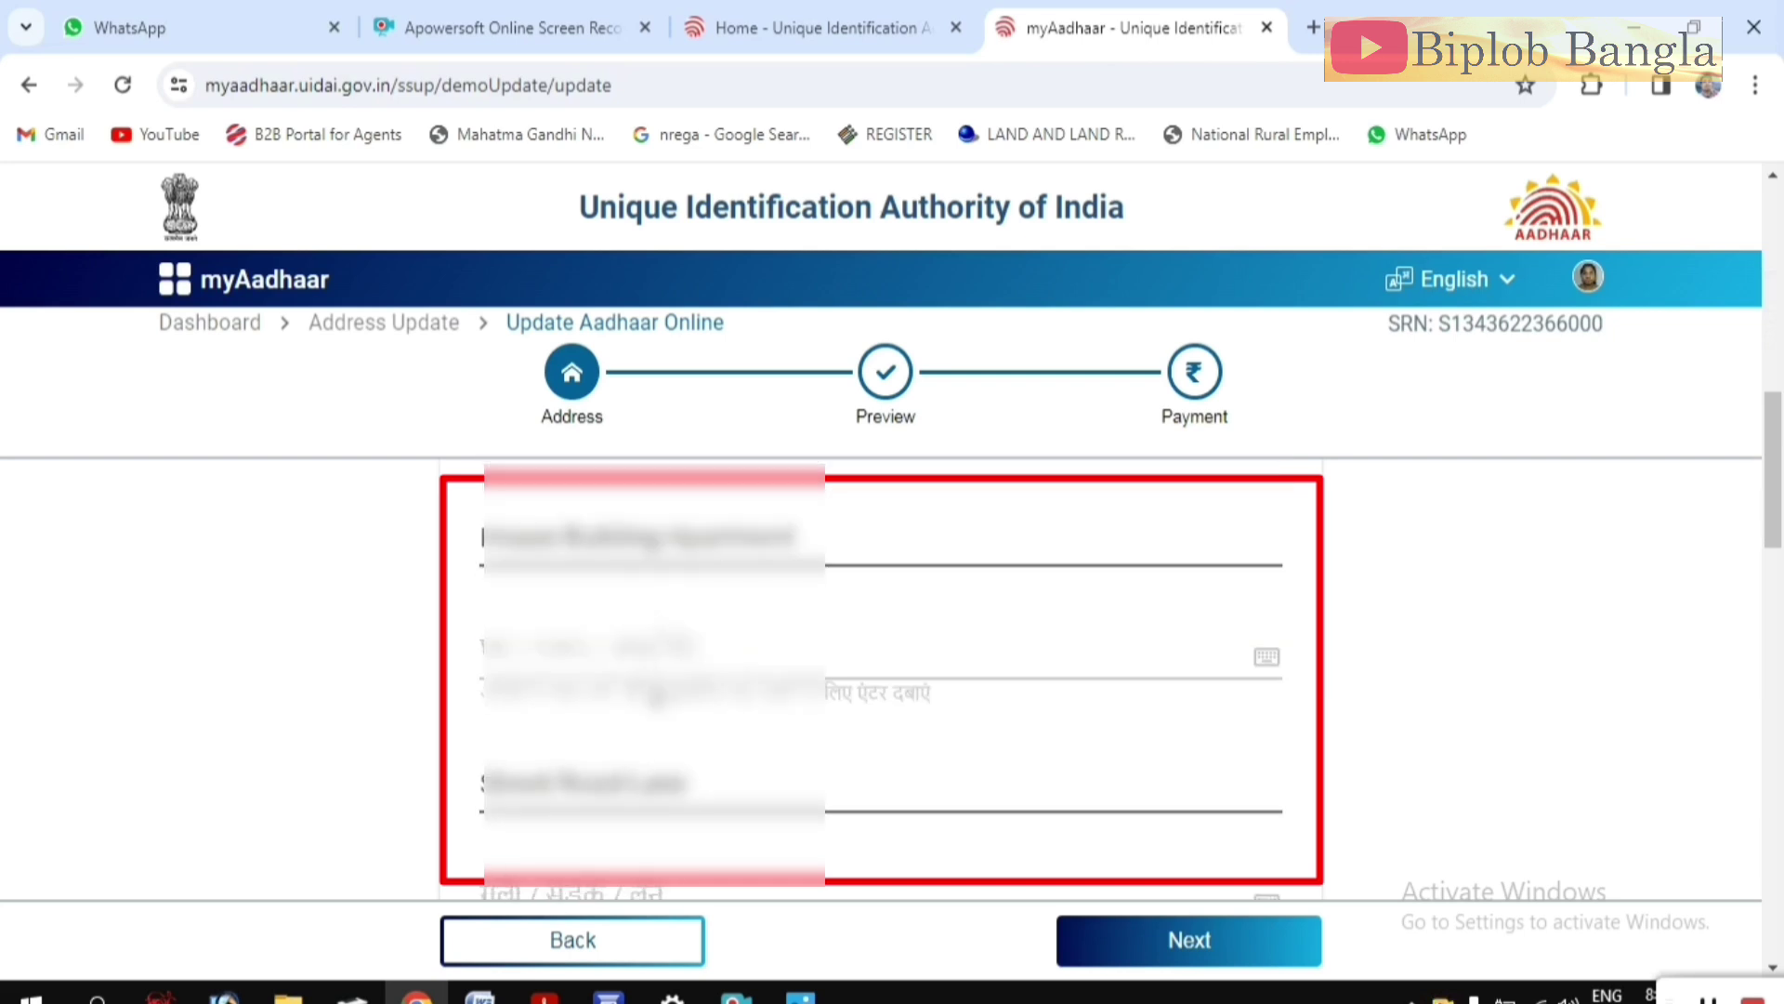
pyautogui.scroll(-1, 829, 667)
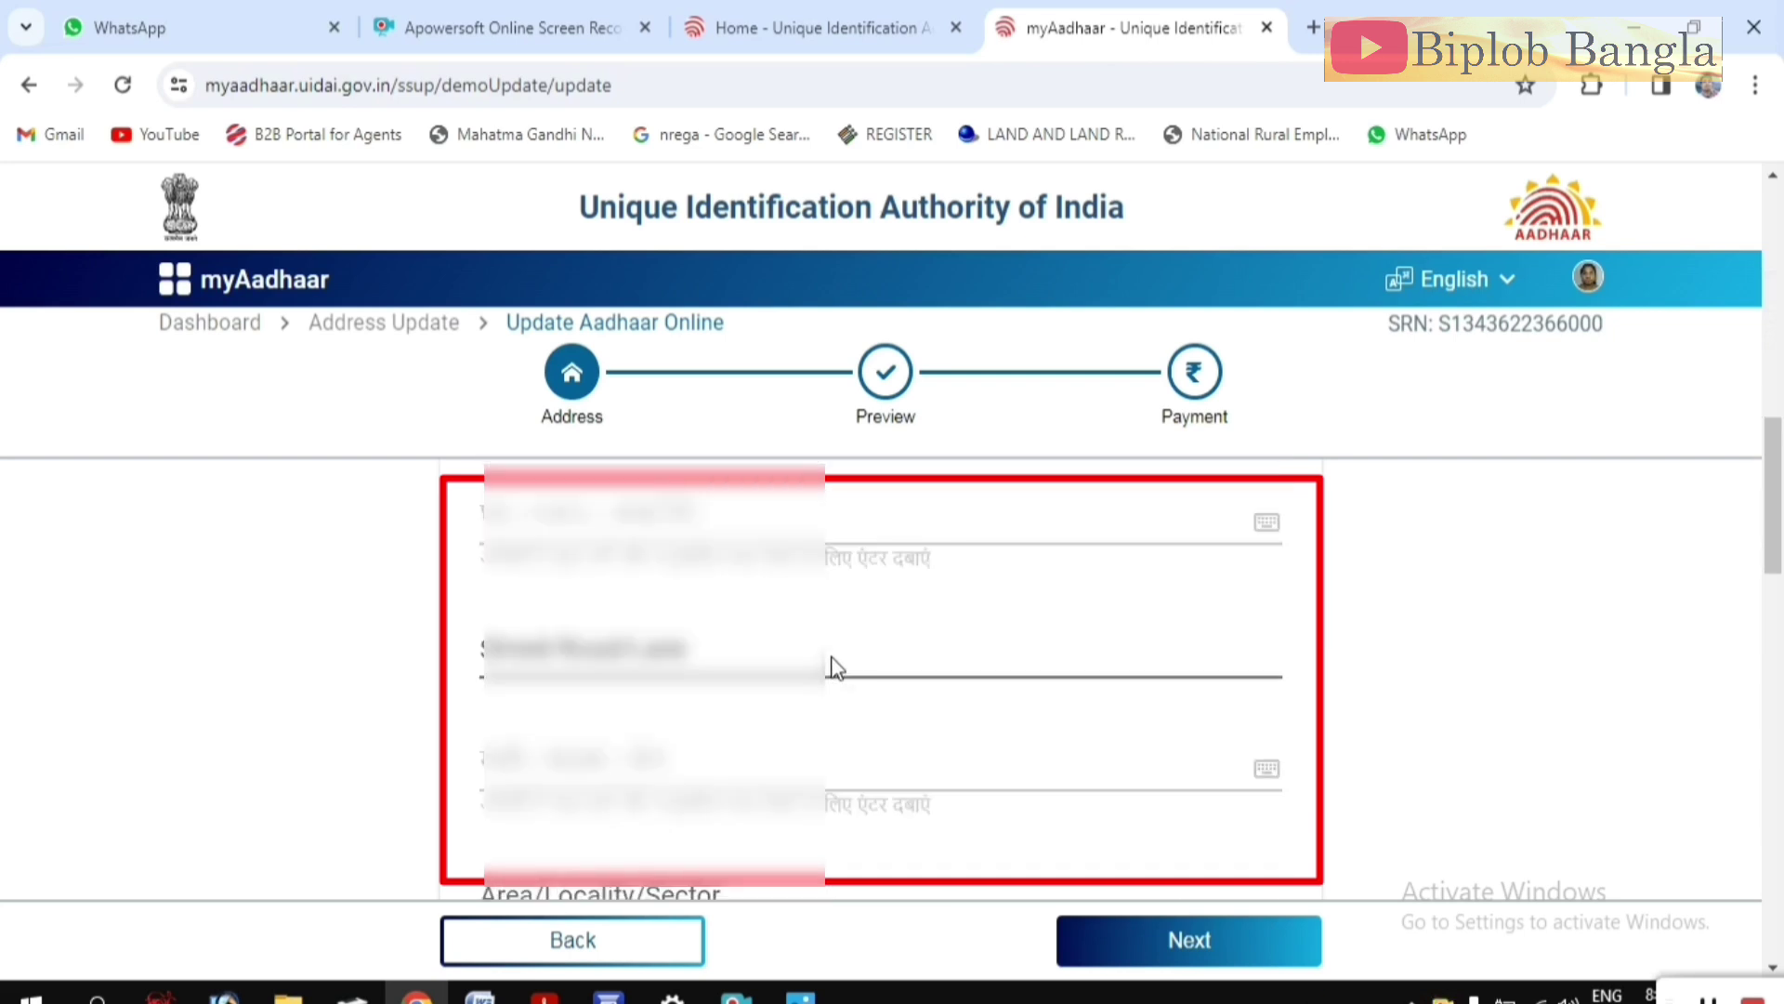
pyautogui.scroll(-2, 881, 669)
pyautogui.scroll(4, 881, 670)
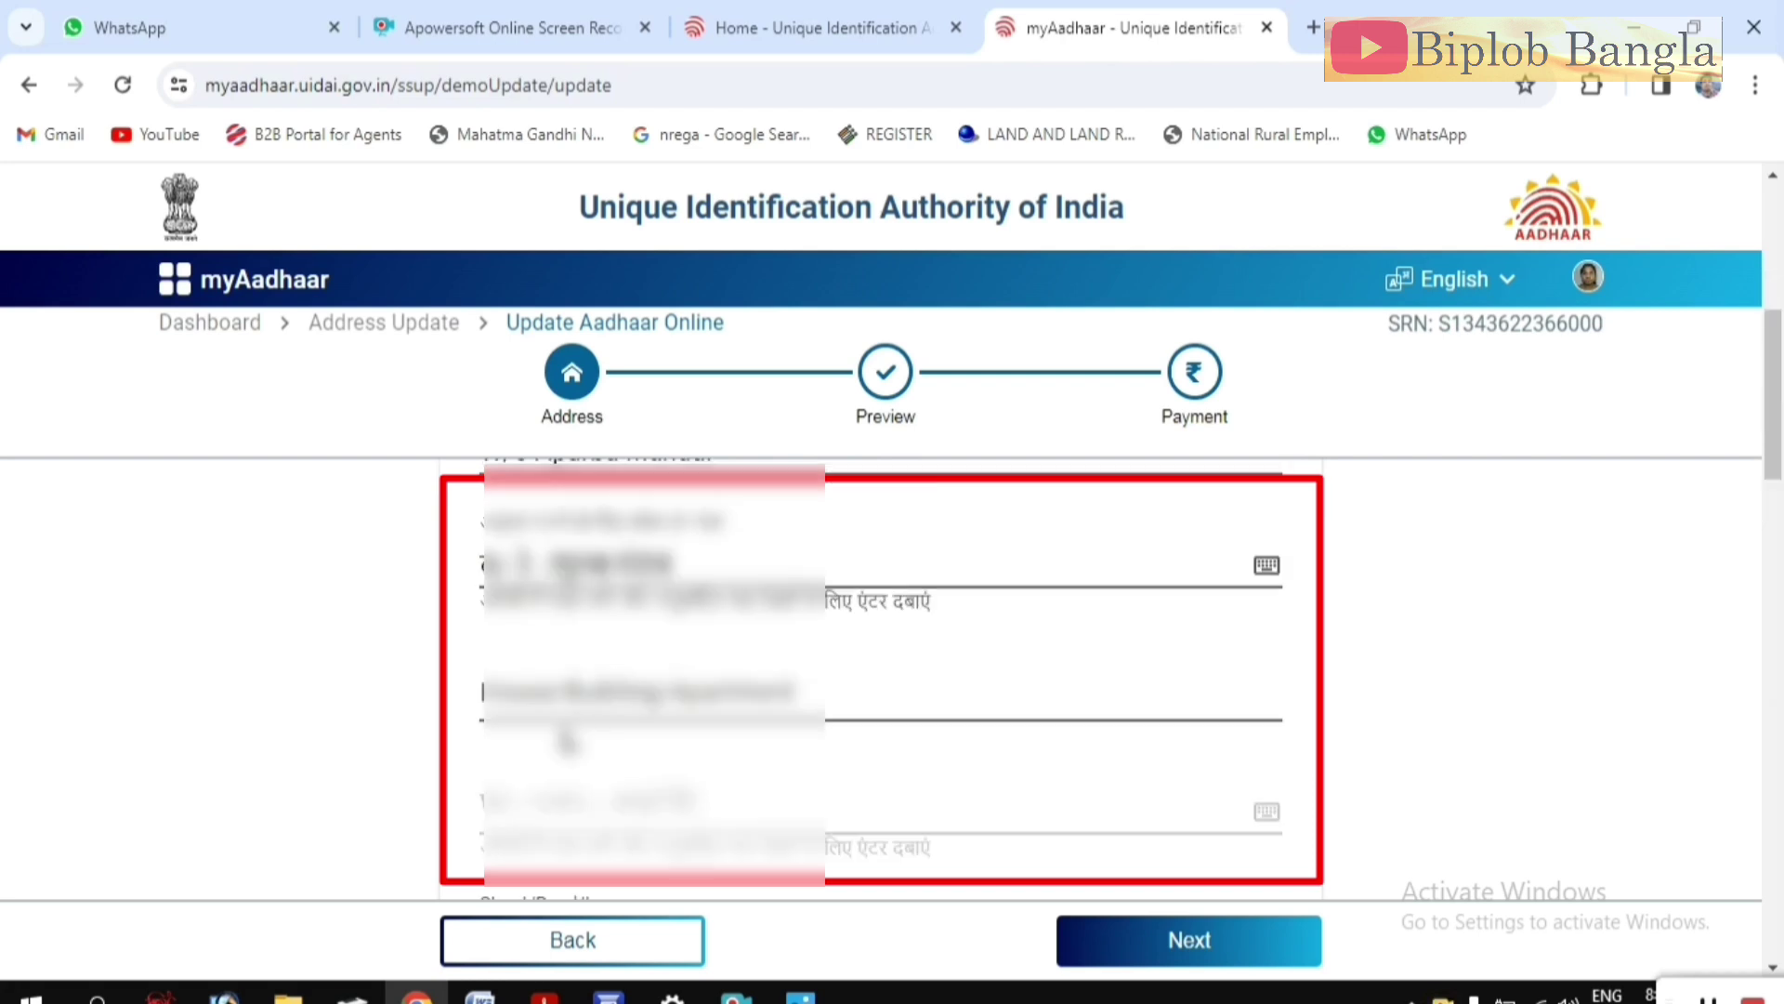
pyautogui.click(567, 704)
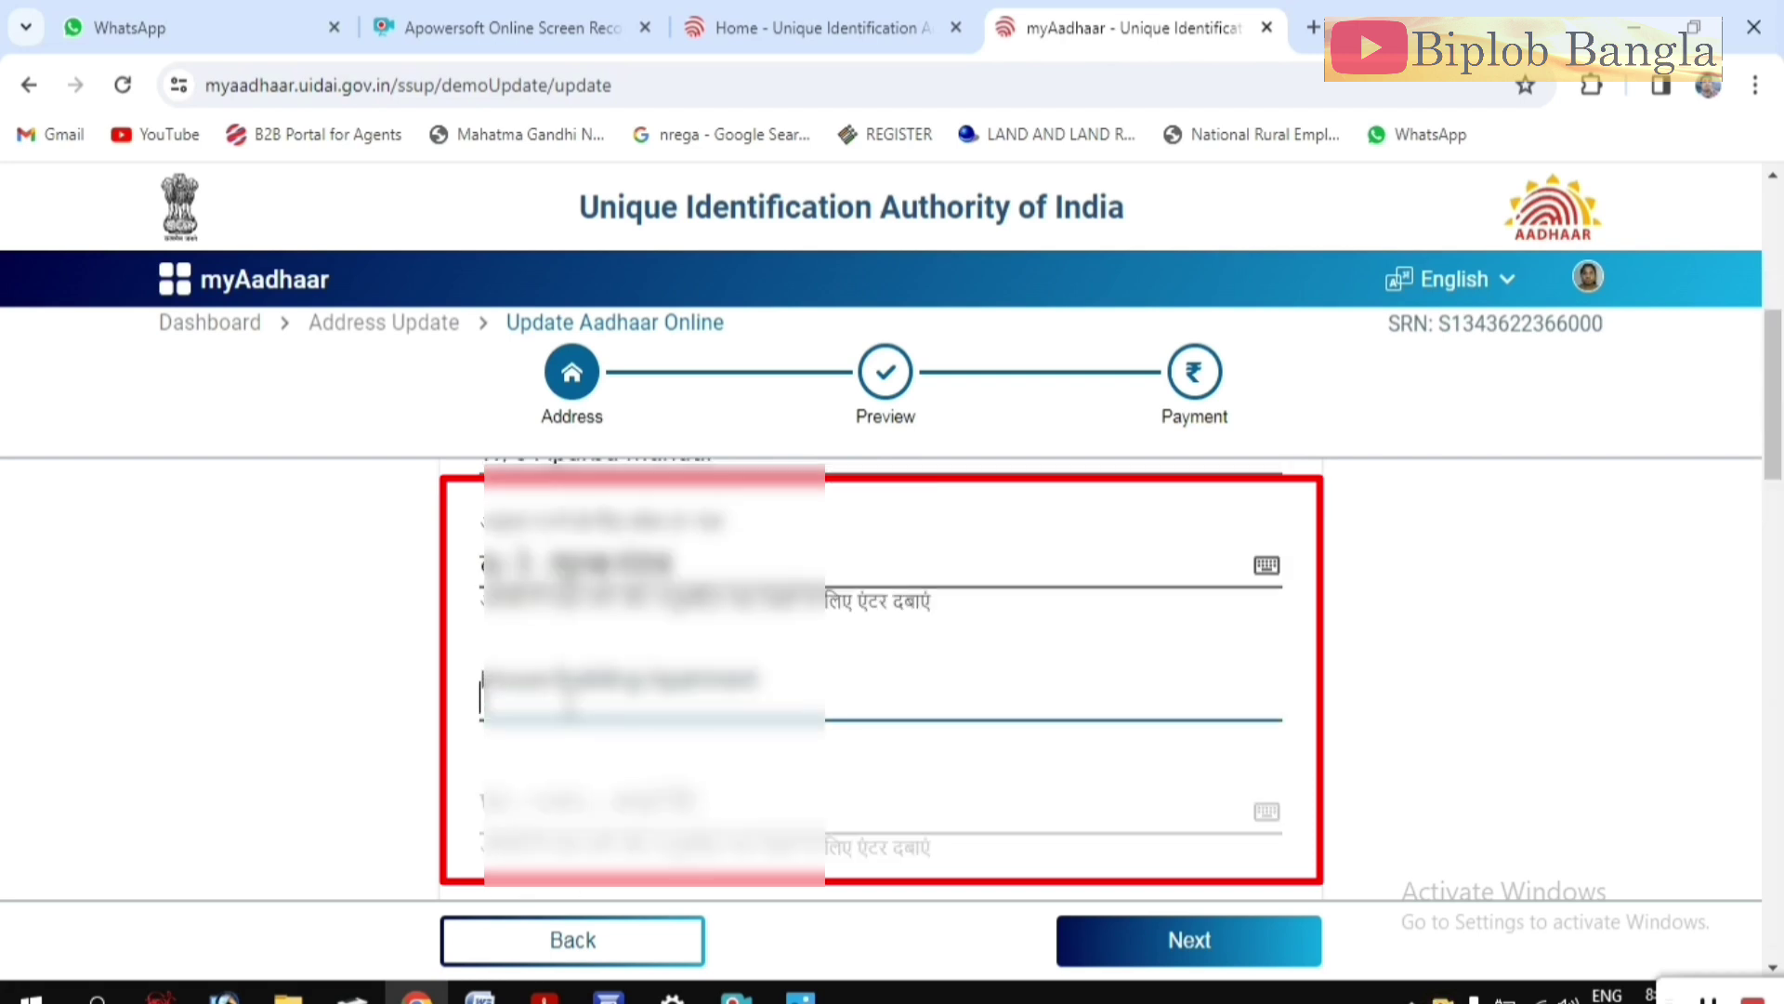
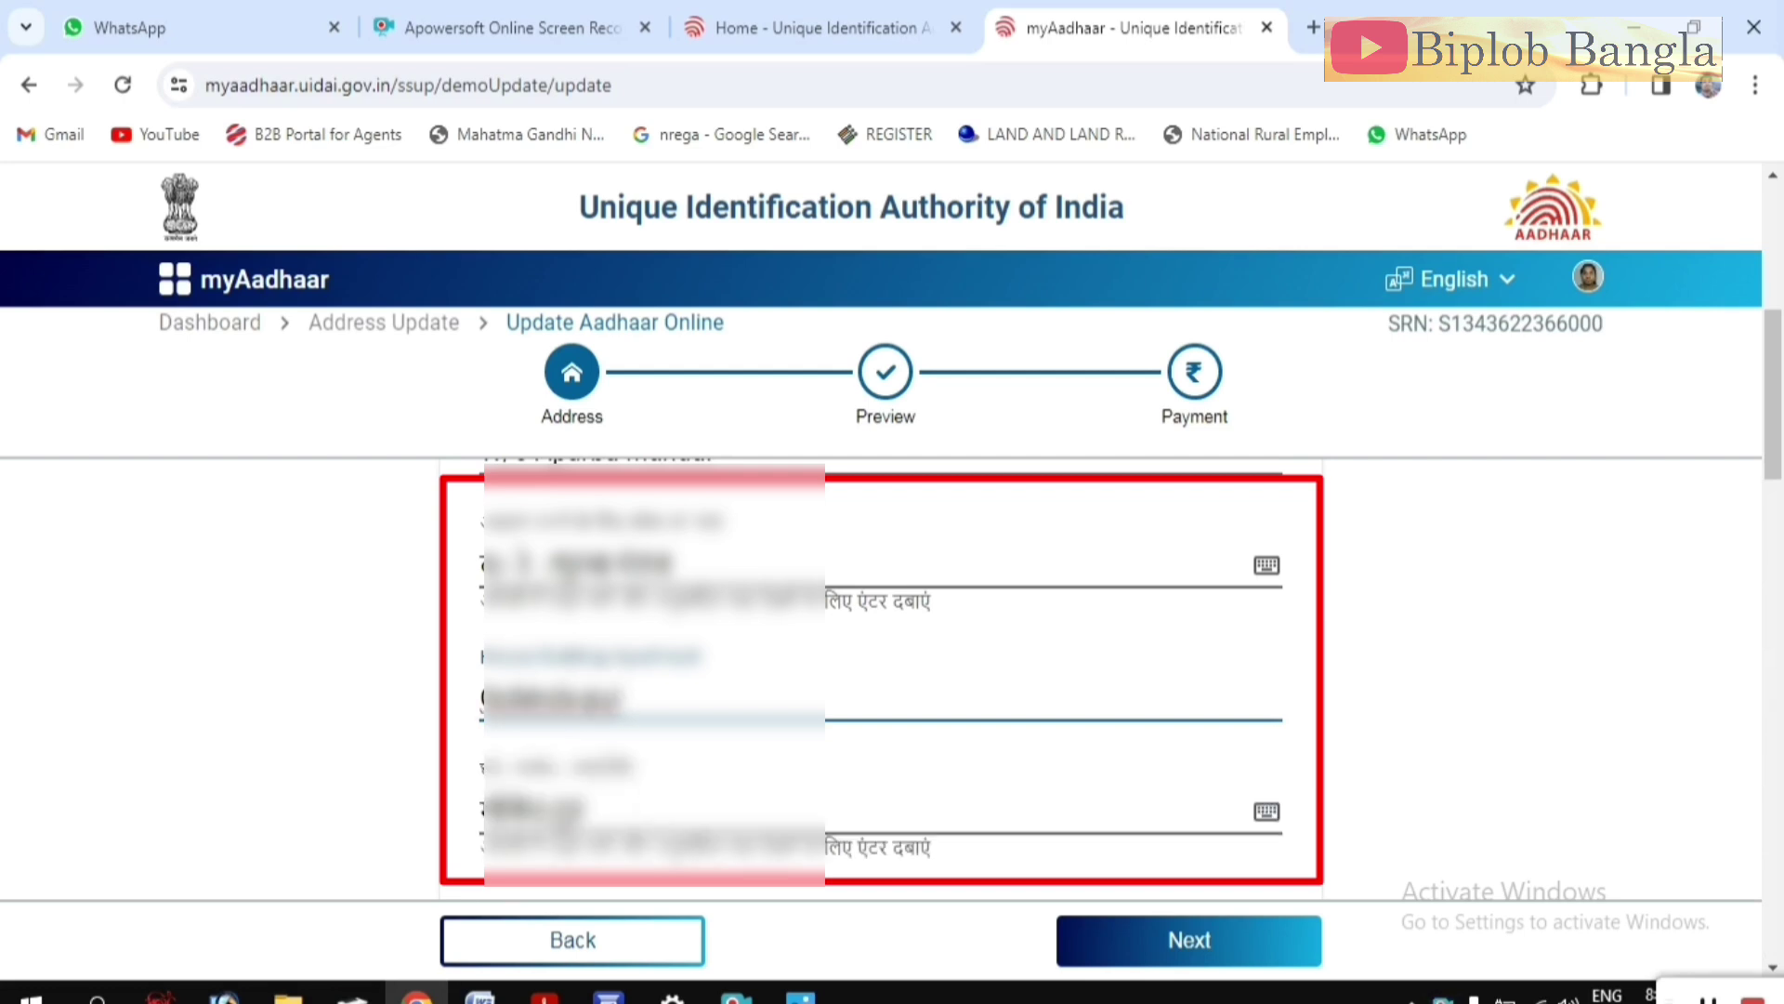
pyautogui.scroll(-1, 880, 679)
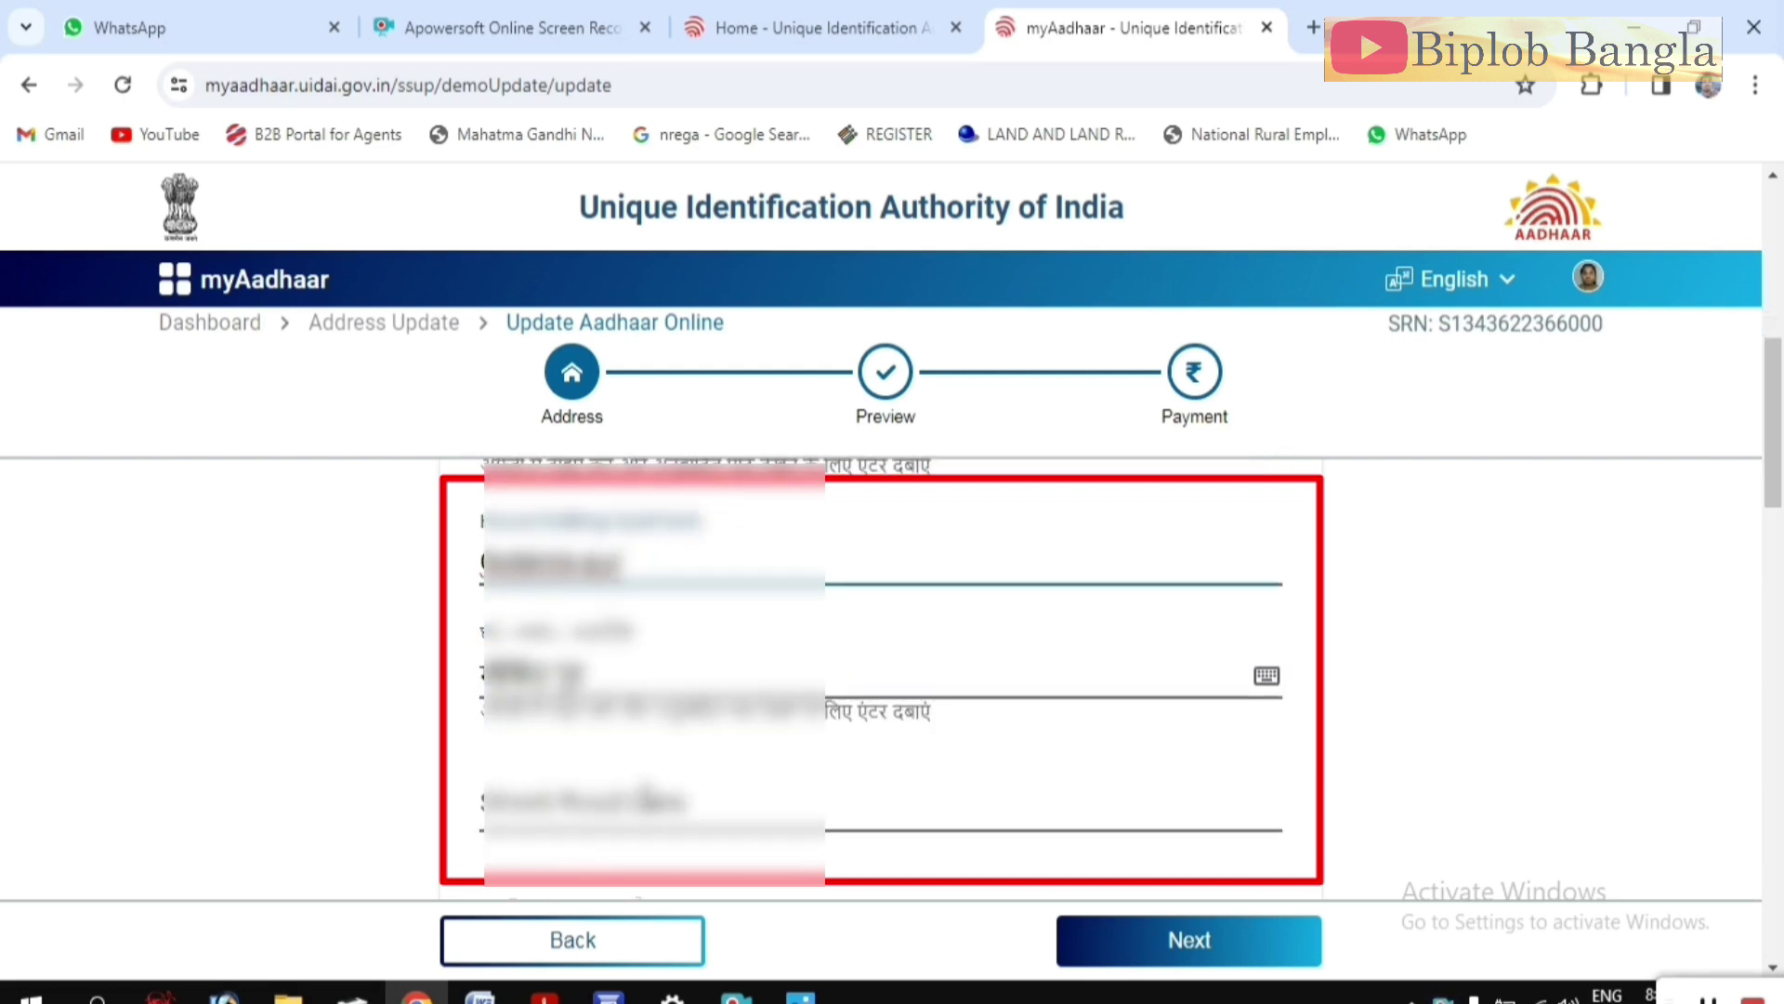
pyautogui.scroll(-1, 881, 678)
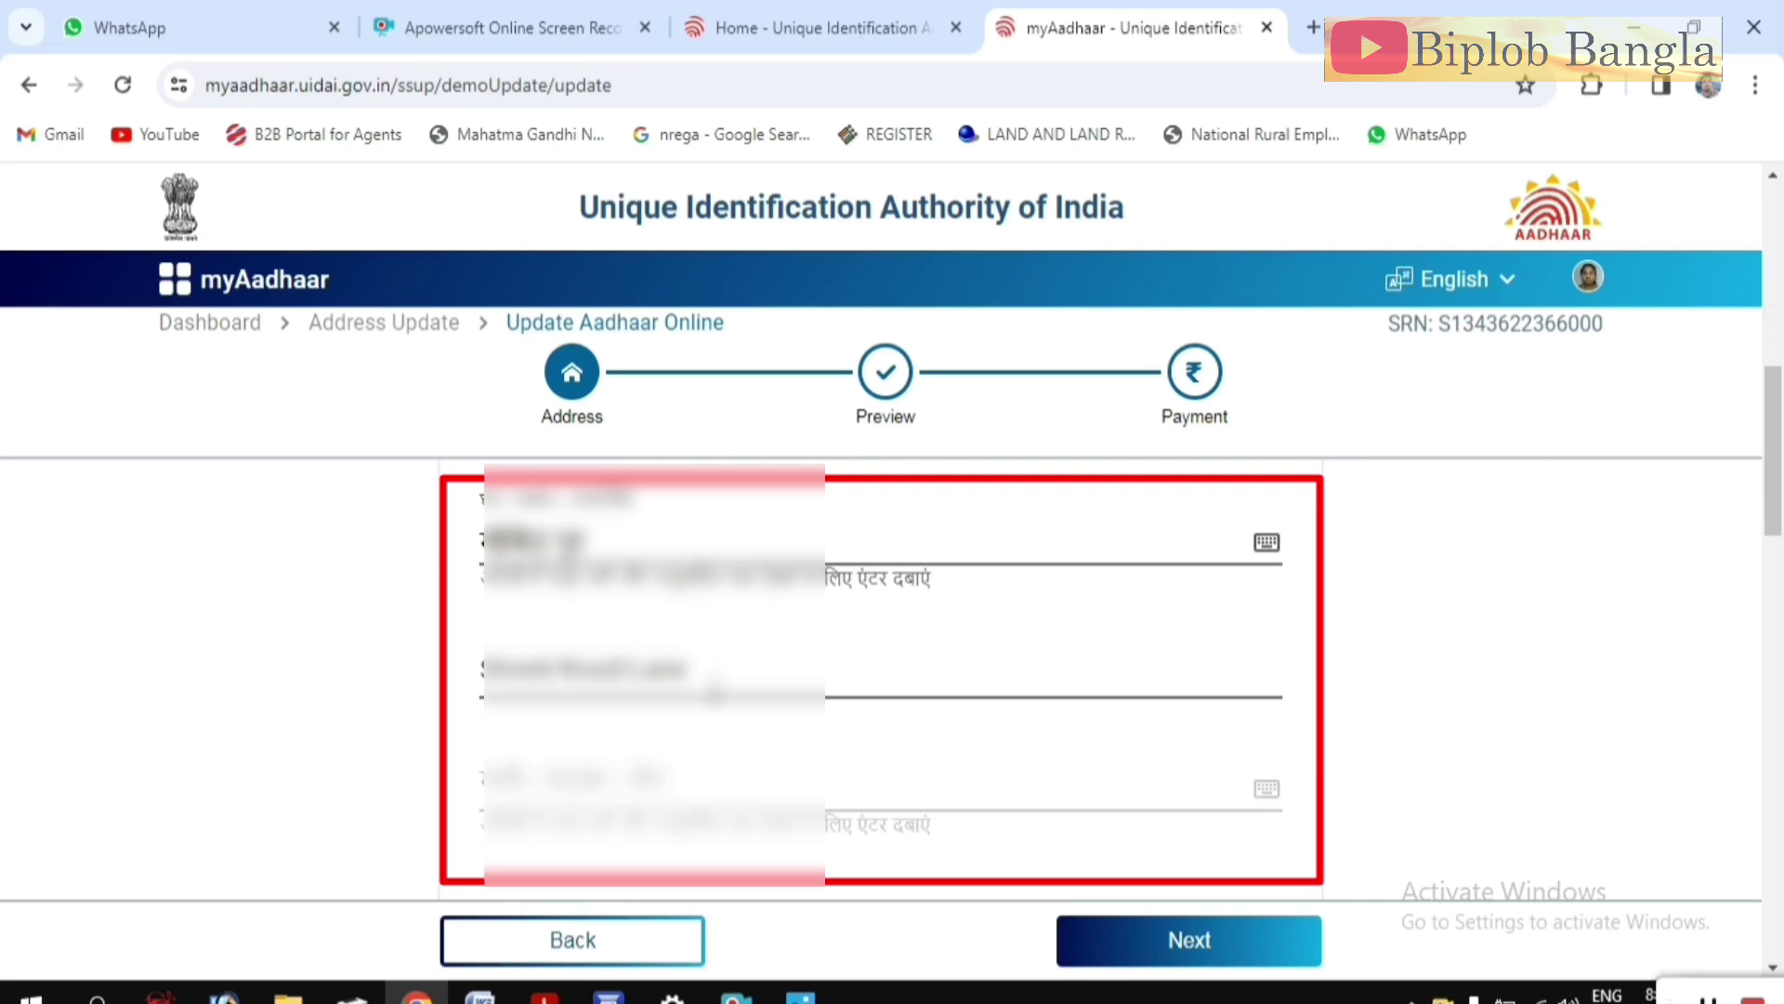
pyautogui.scroll(-2, 644, 734)
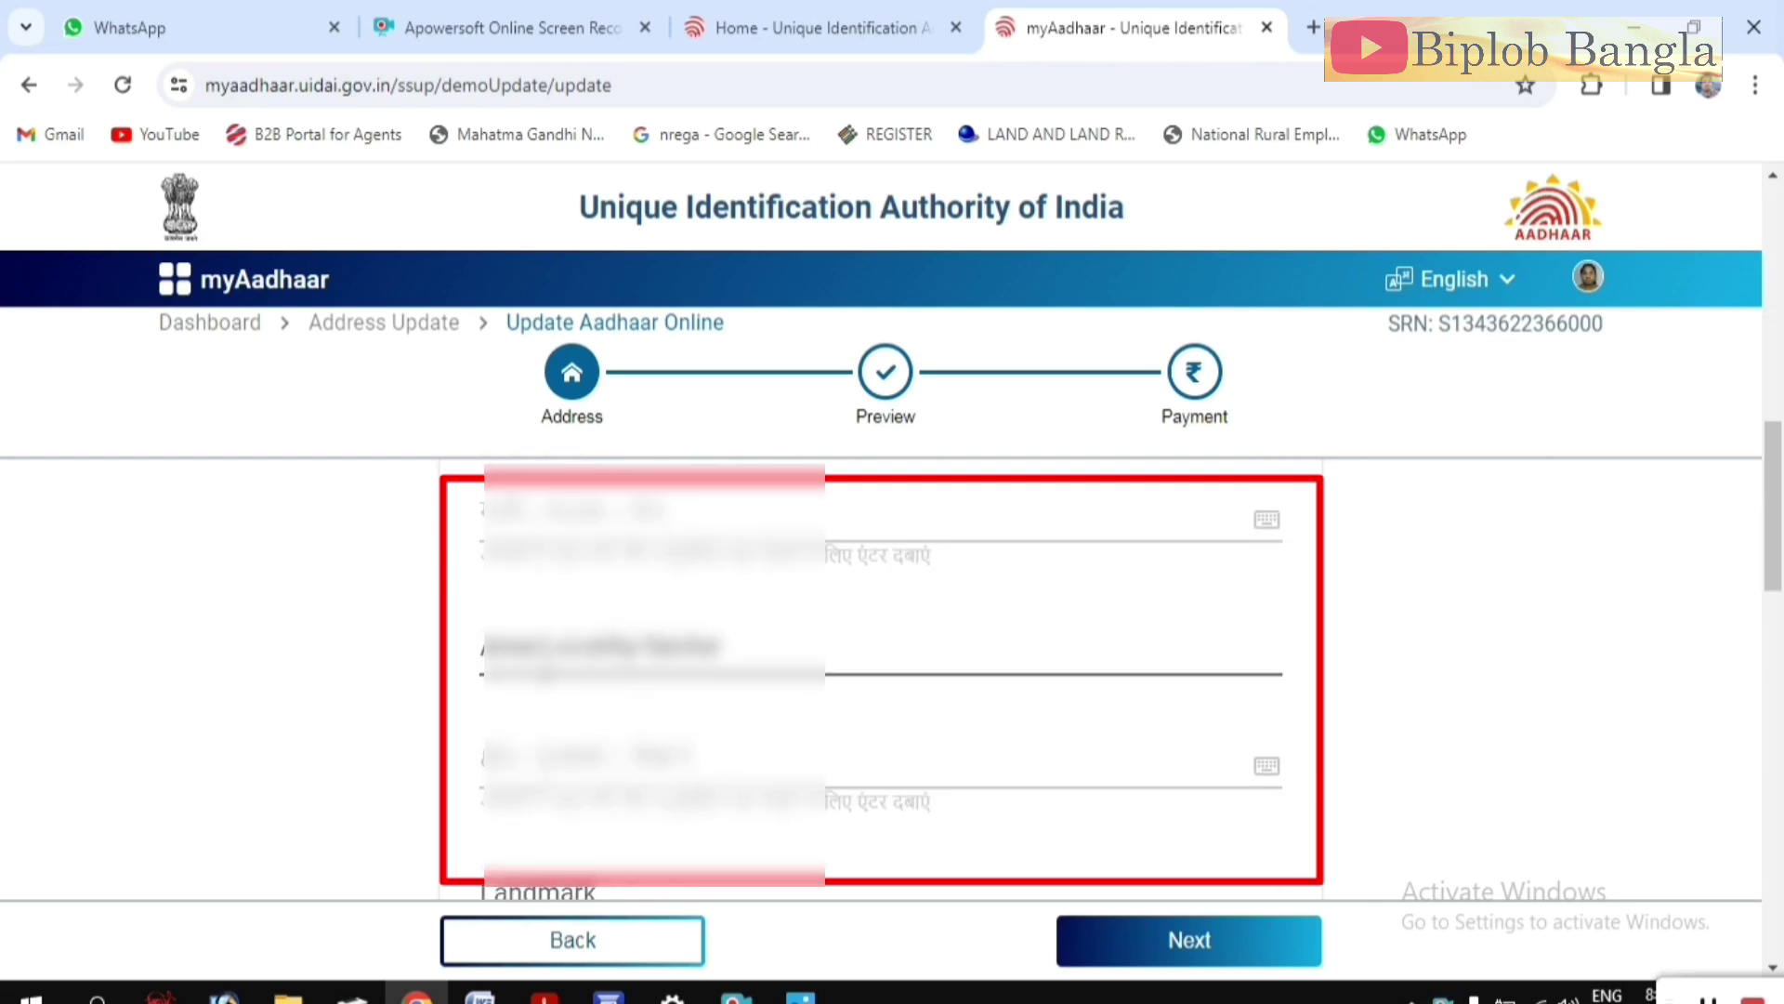
pyautogui.scroll(-2, 641, 660)
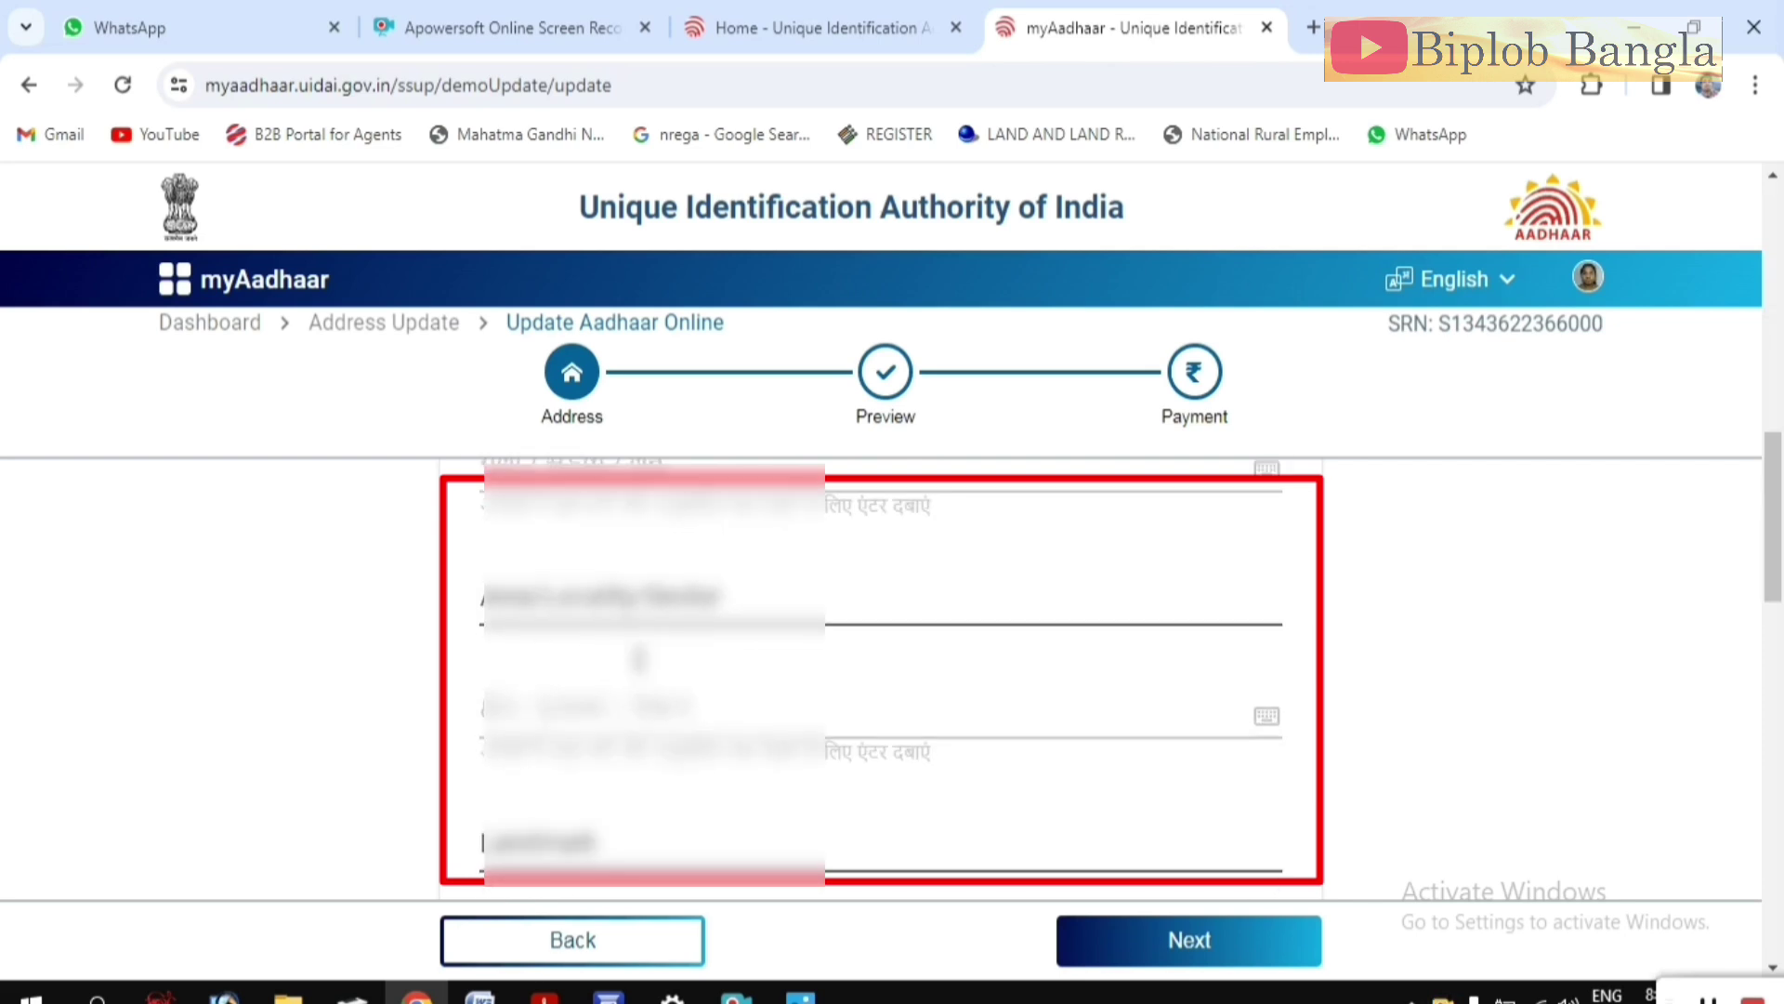
pyautogui.scroll(-1, 584, 638)
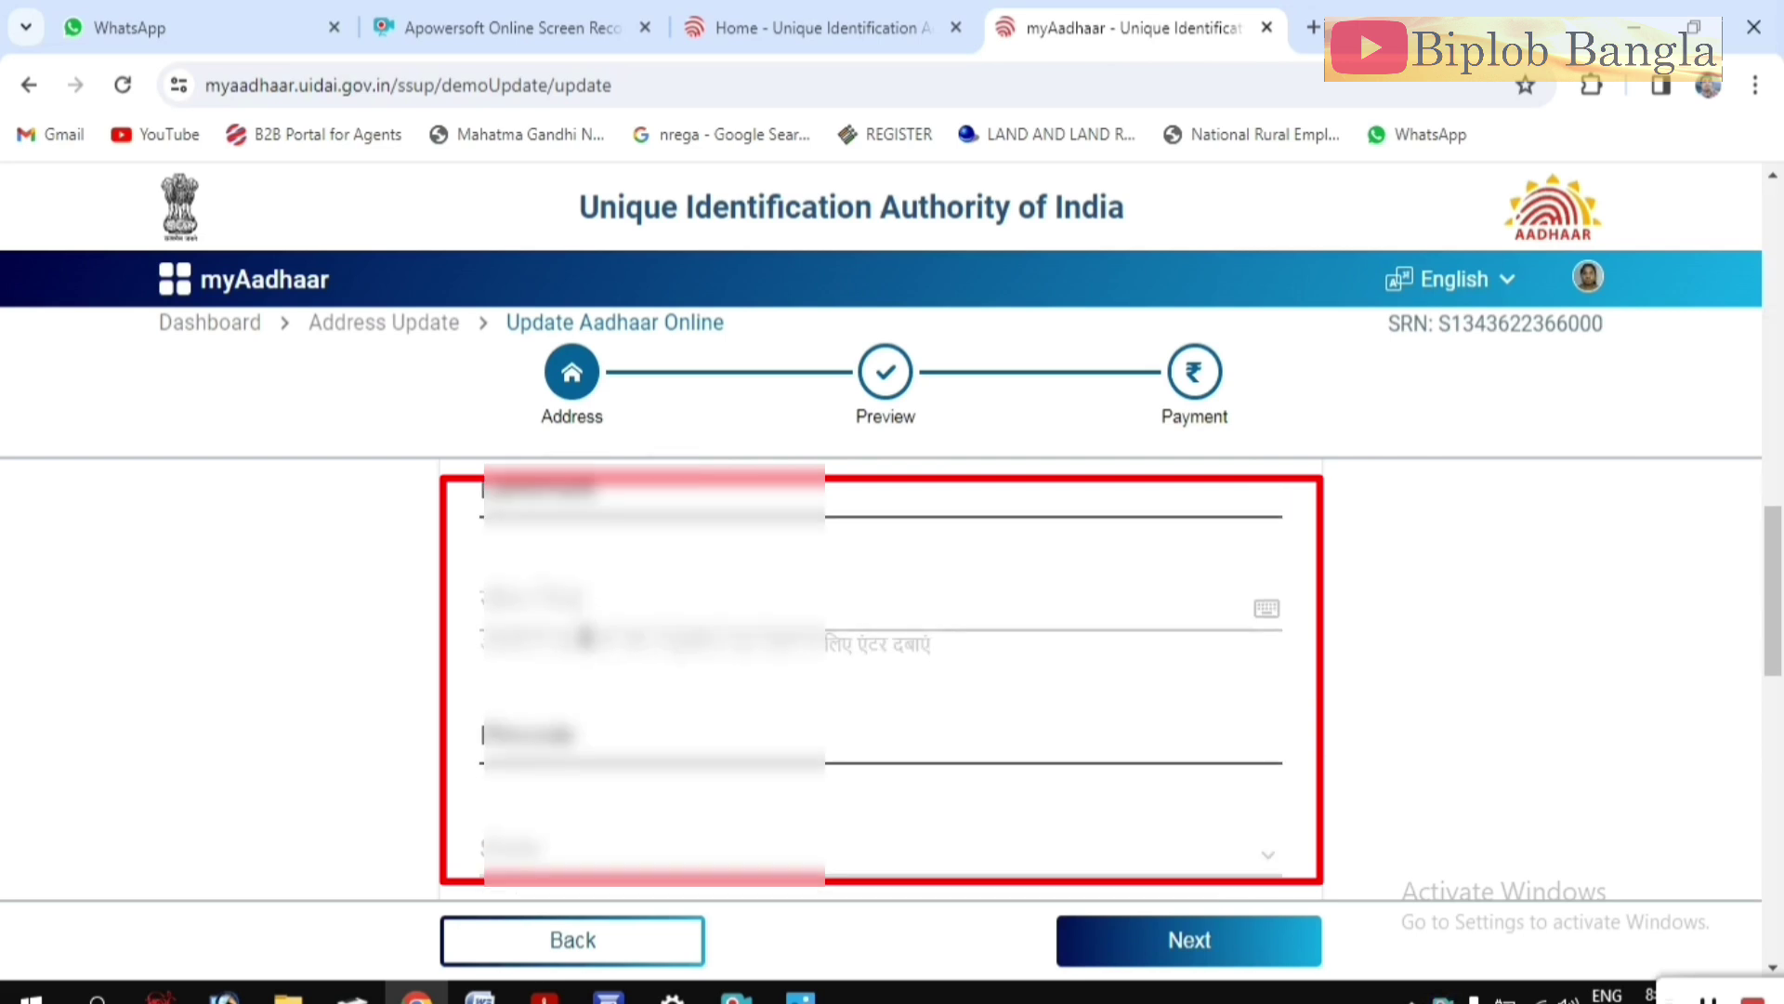
pyautogui.scroll(-1, 584, 639)
pyautogui.write('1')
pyautogui.click(571, 602)
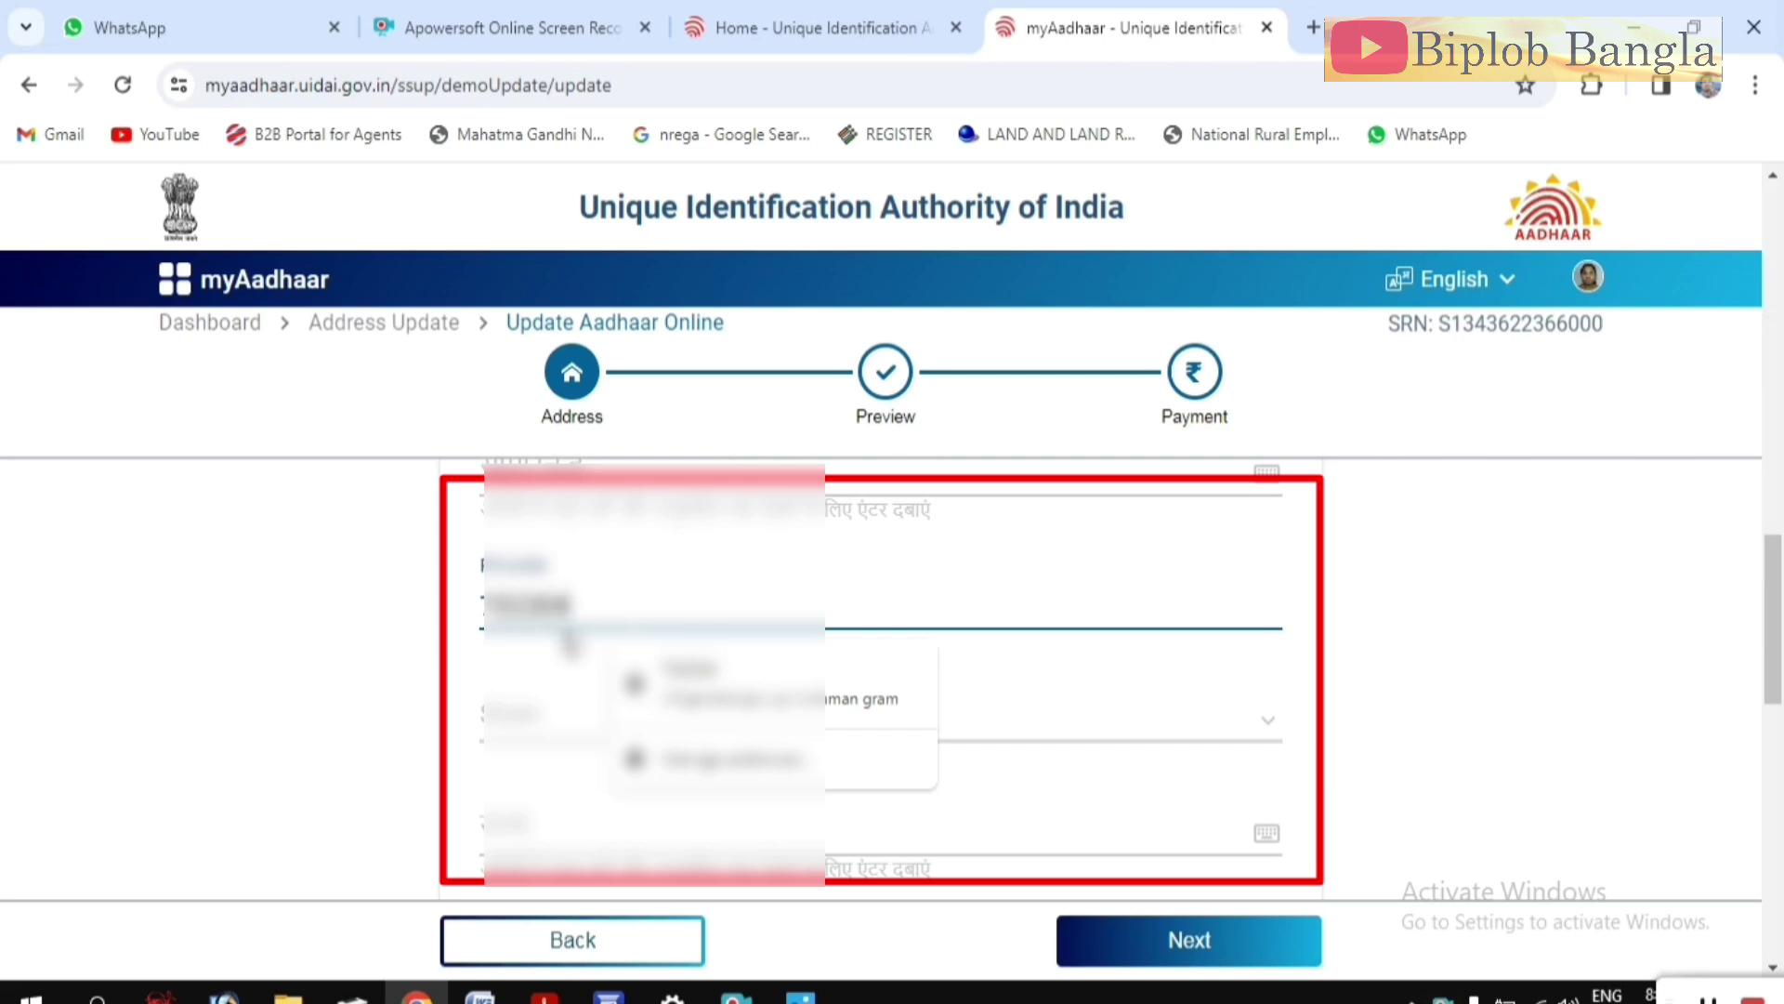
pyautogui.click(548, 725)
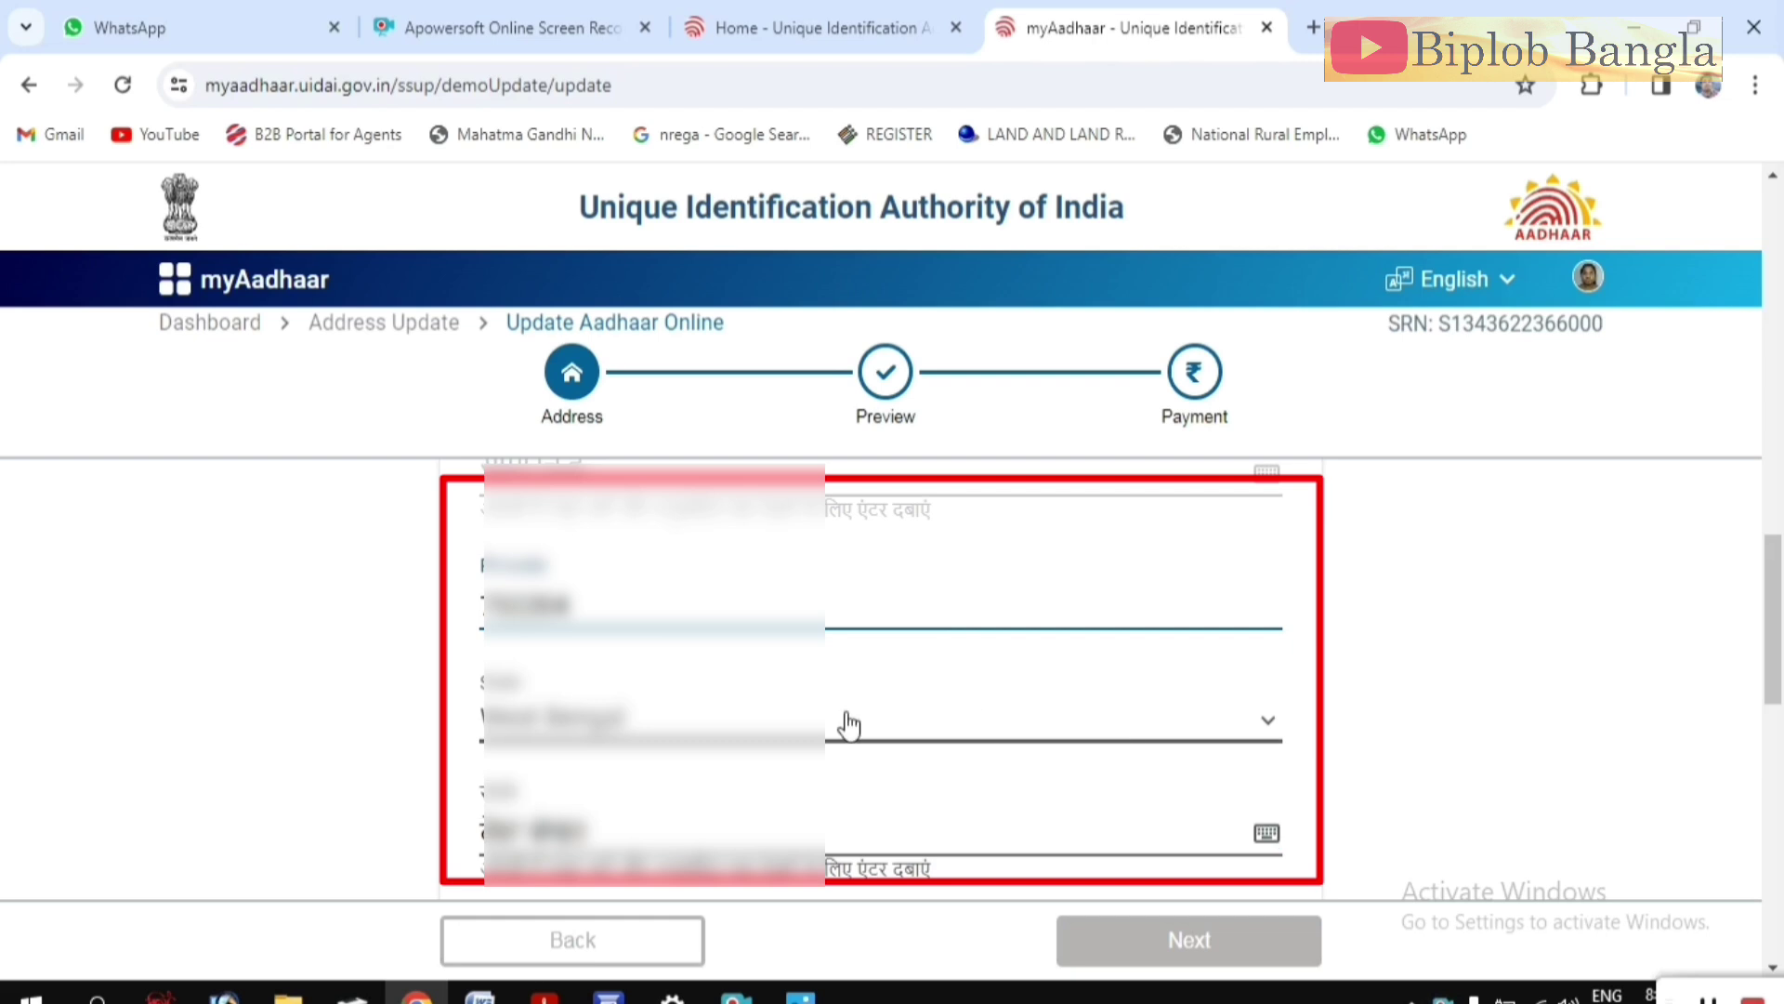
pyautogui.scroll(-3, 738, 721)
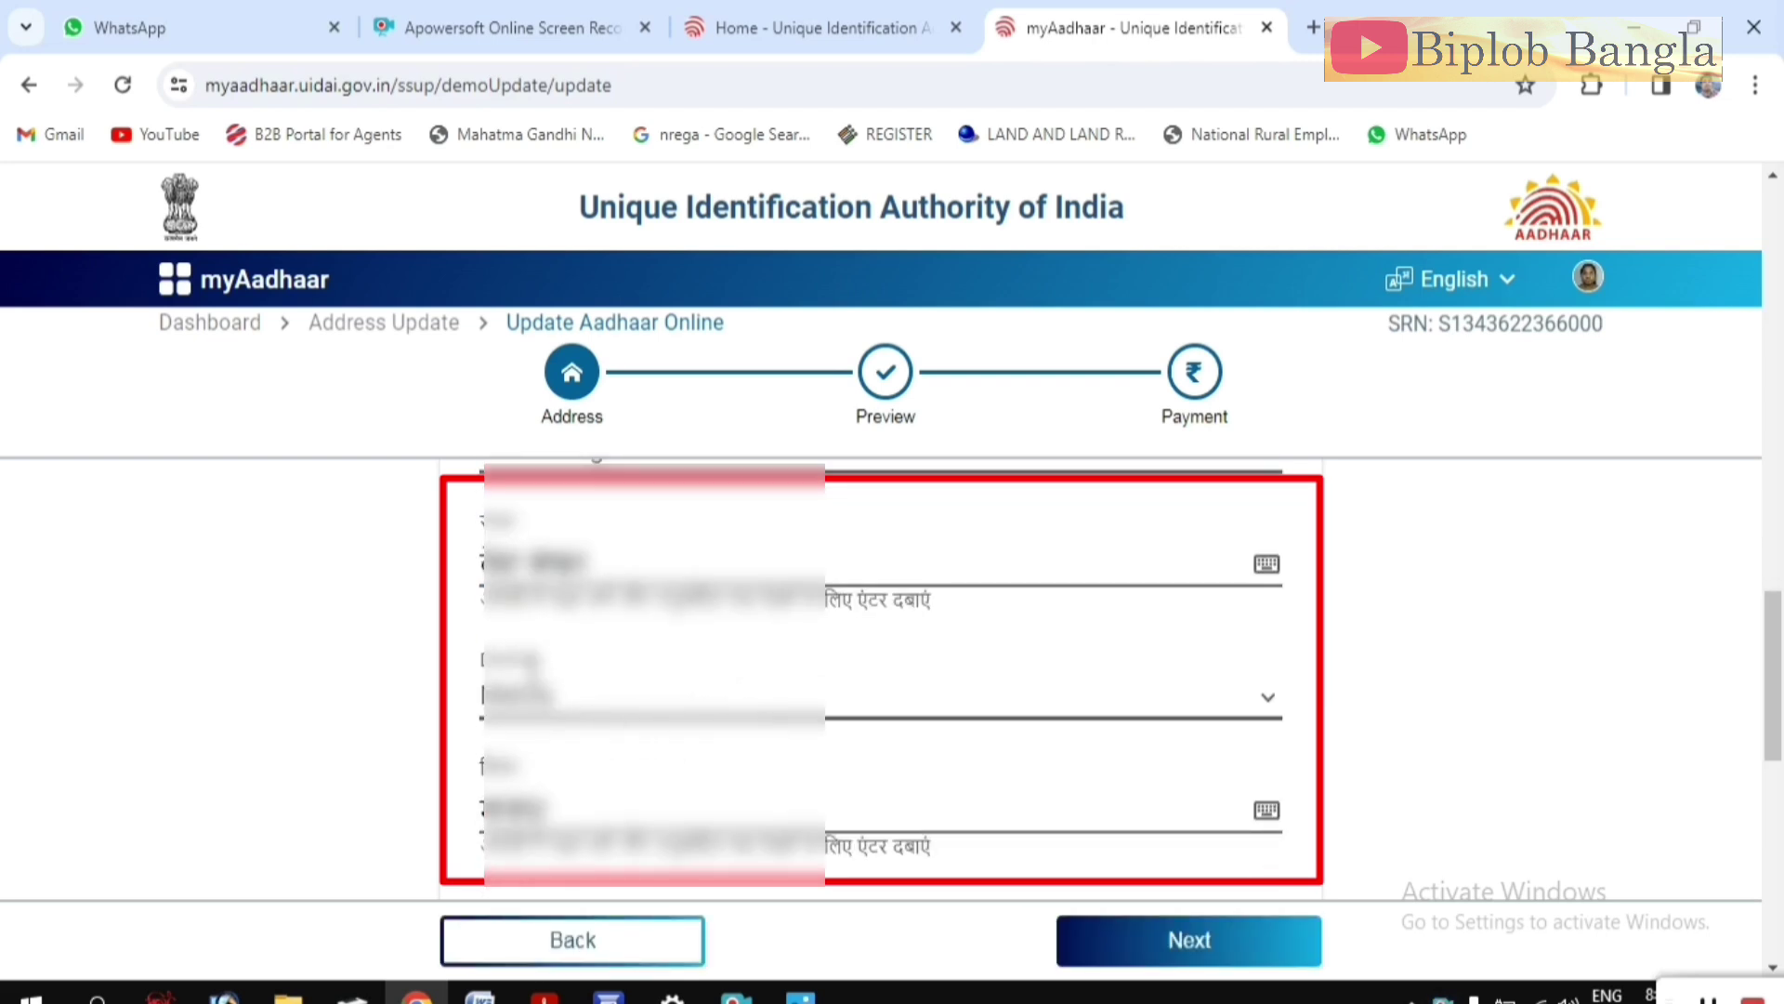
pyautogui.scroll(-3, 637, 713)
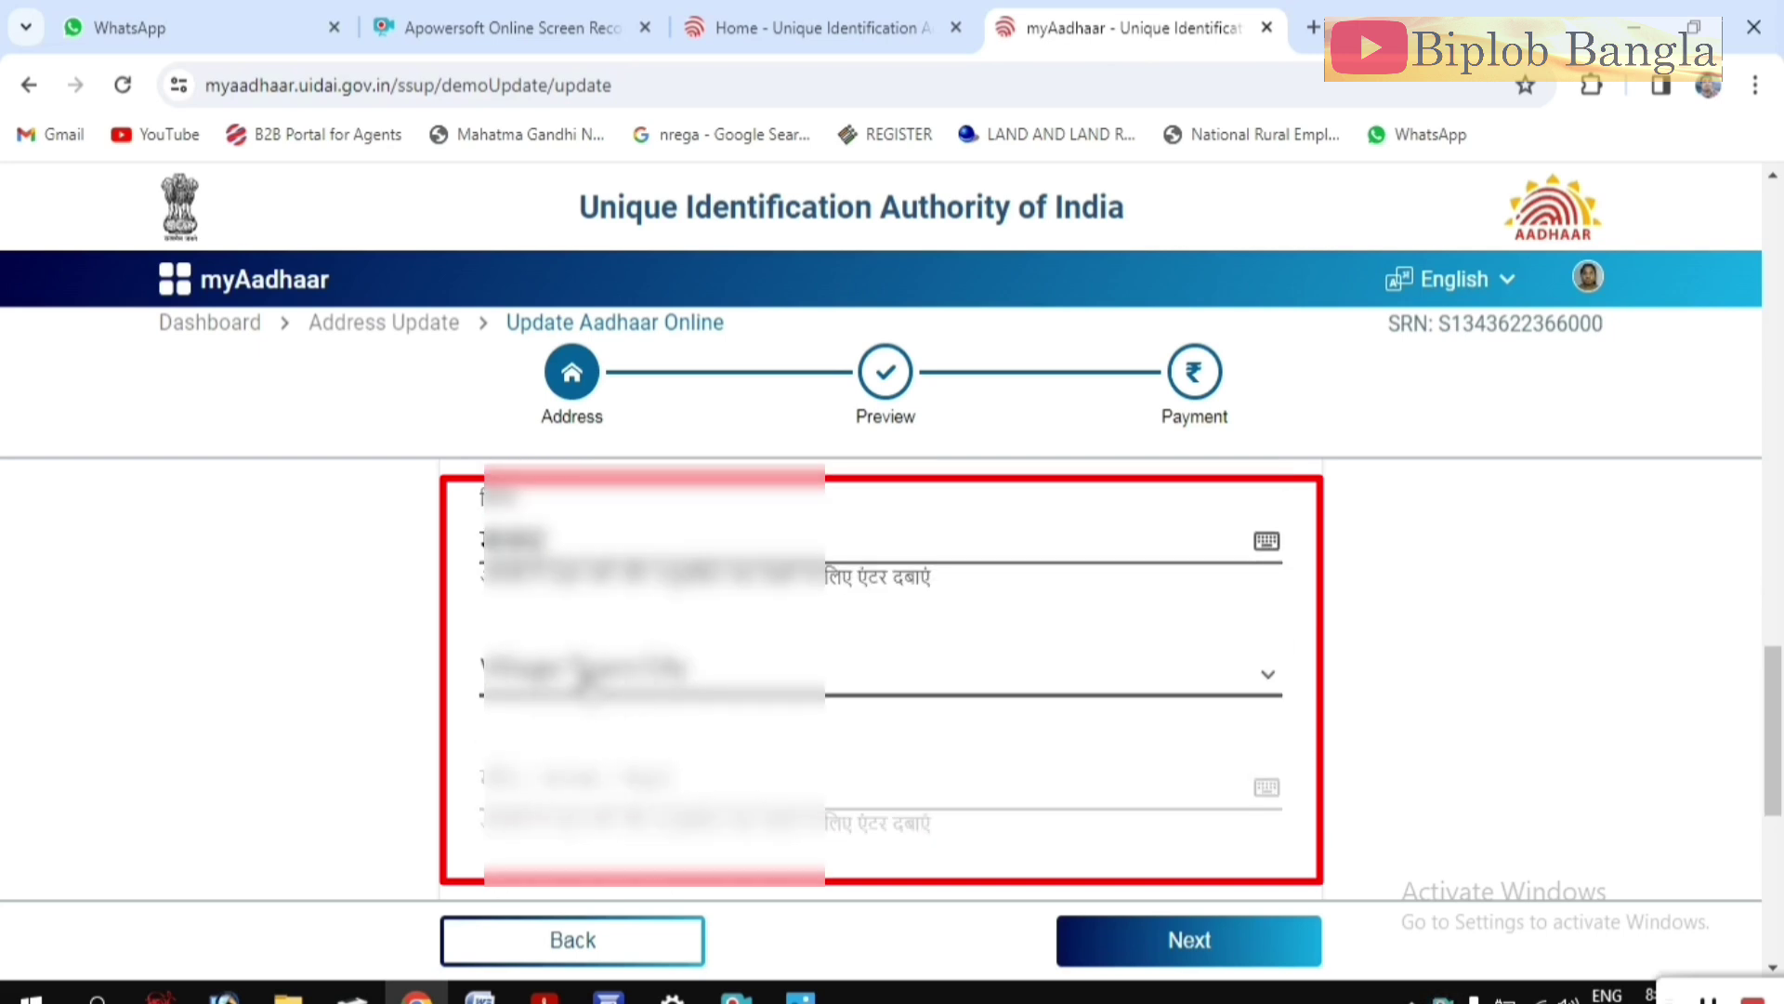
pyautogui.click(584, 680)
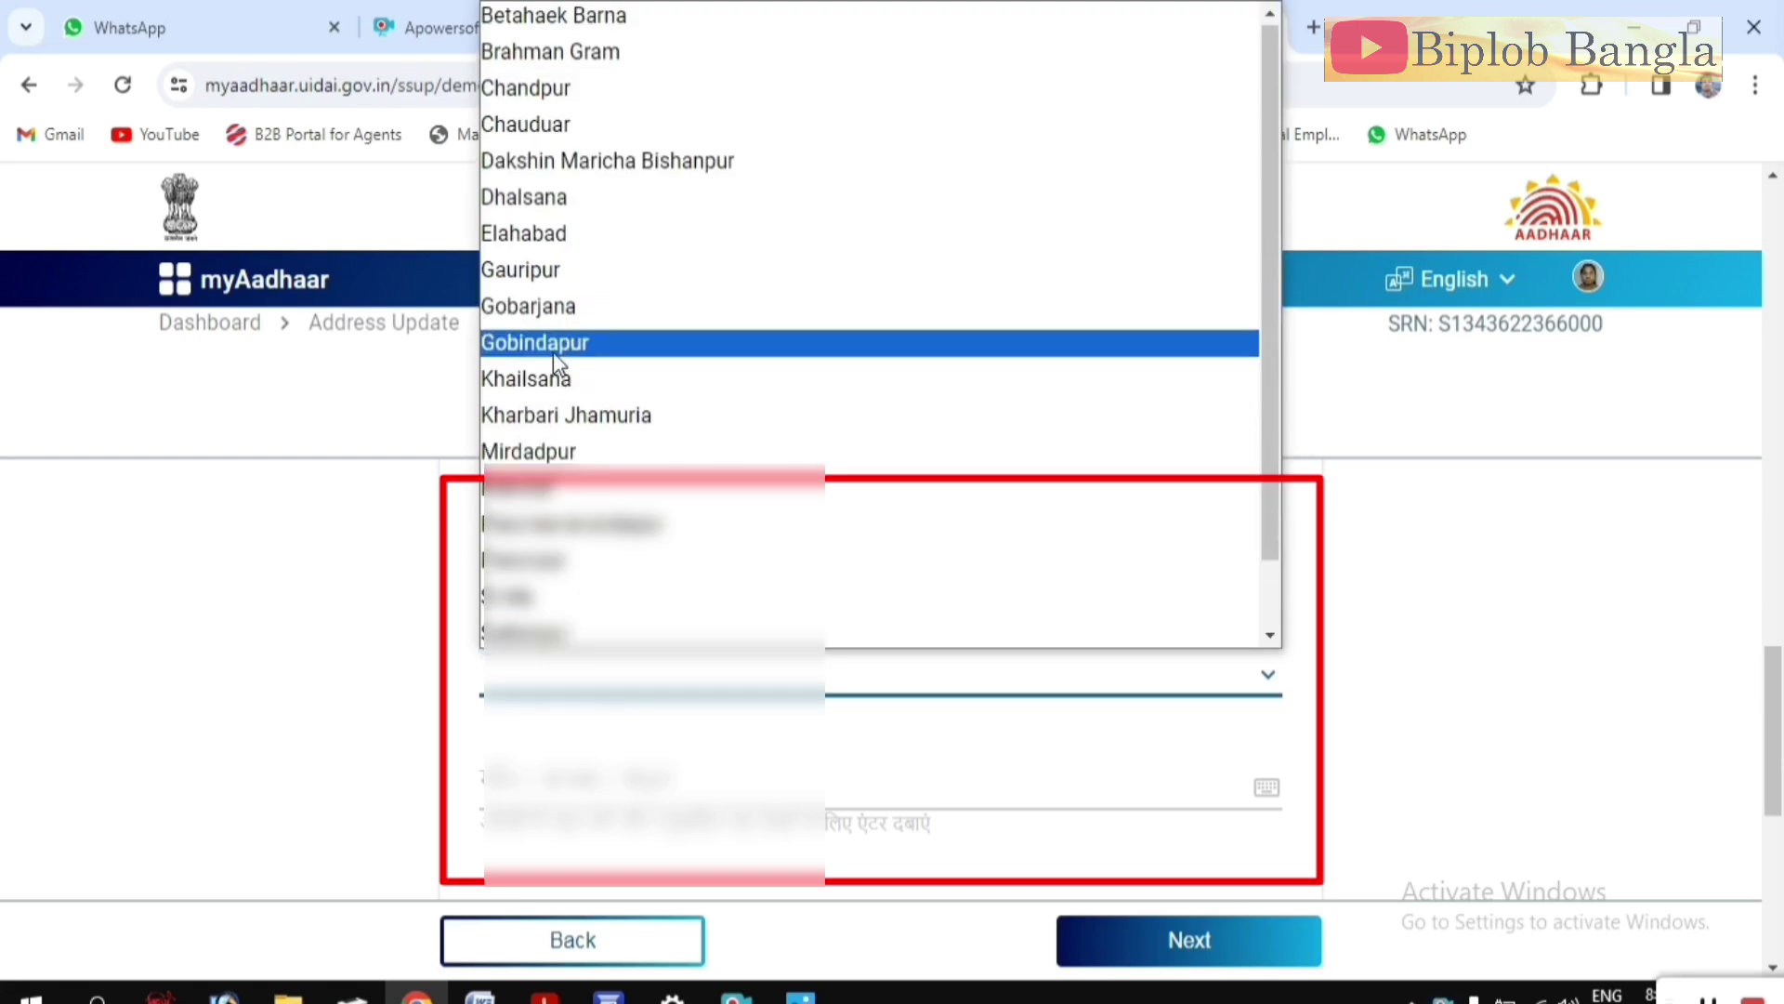
pyautogui.click(556, 350)
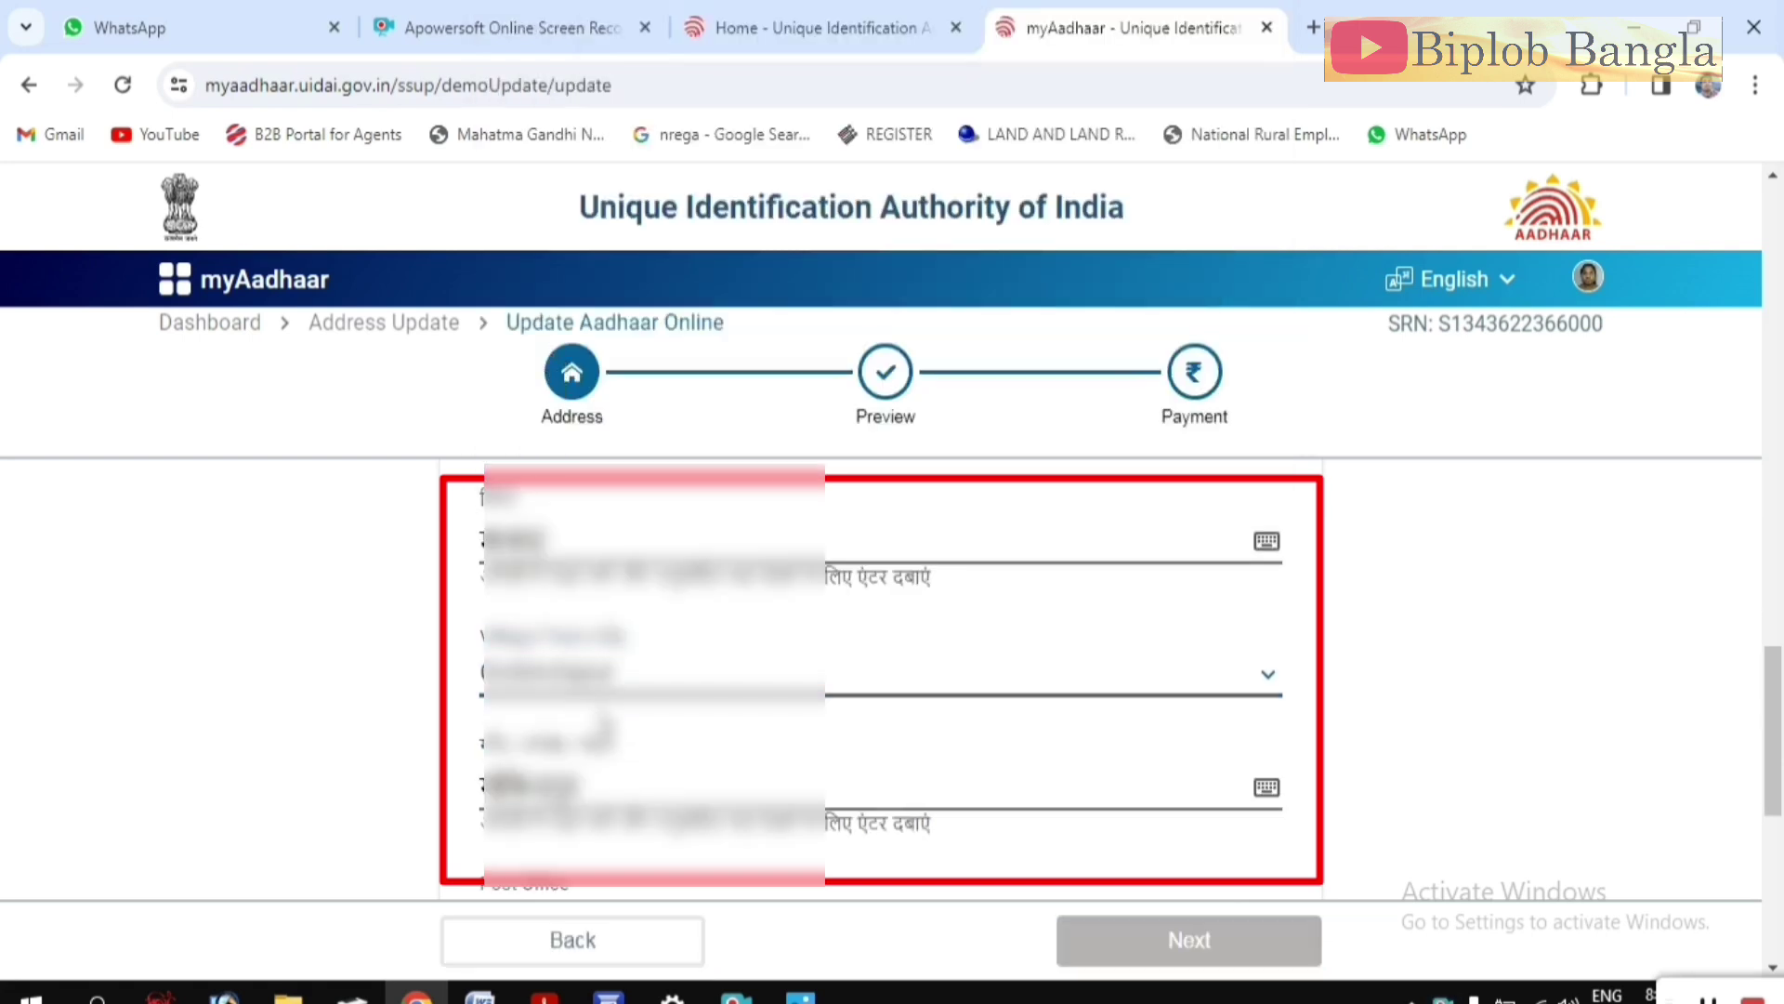
pyautogui.scroll(-3, 604, 725)
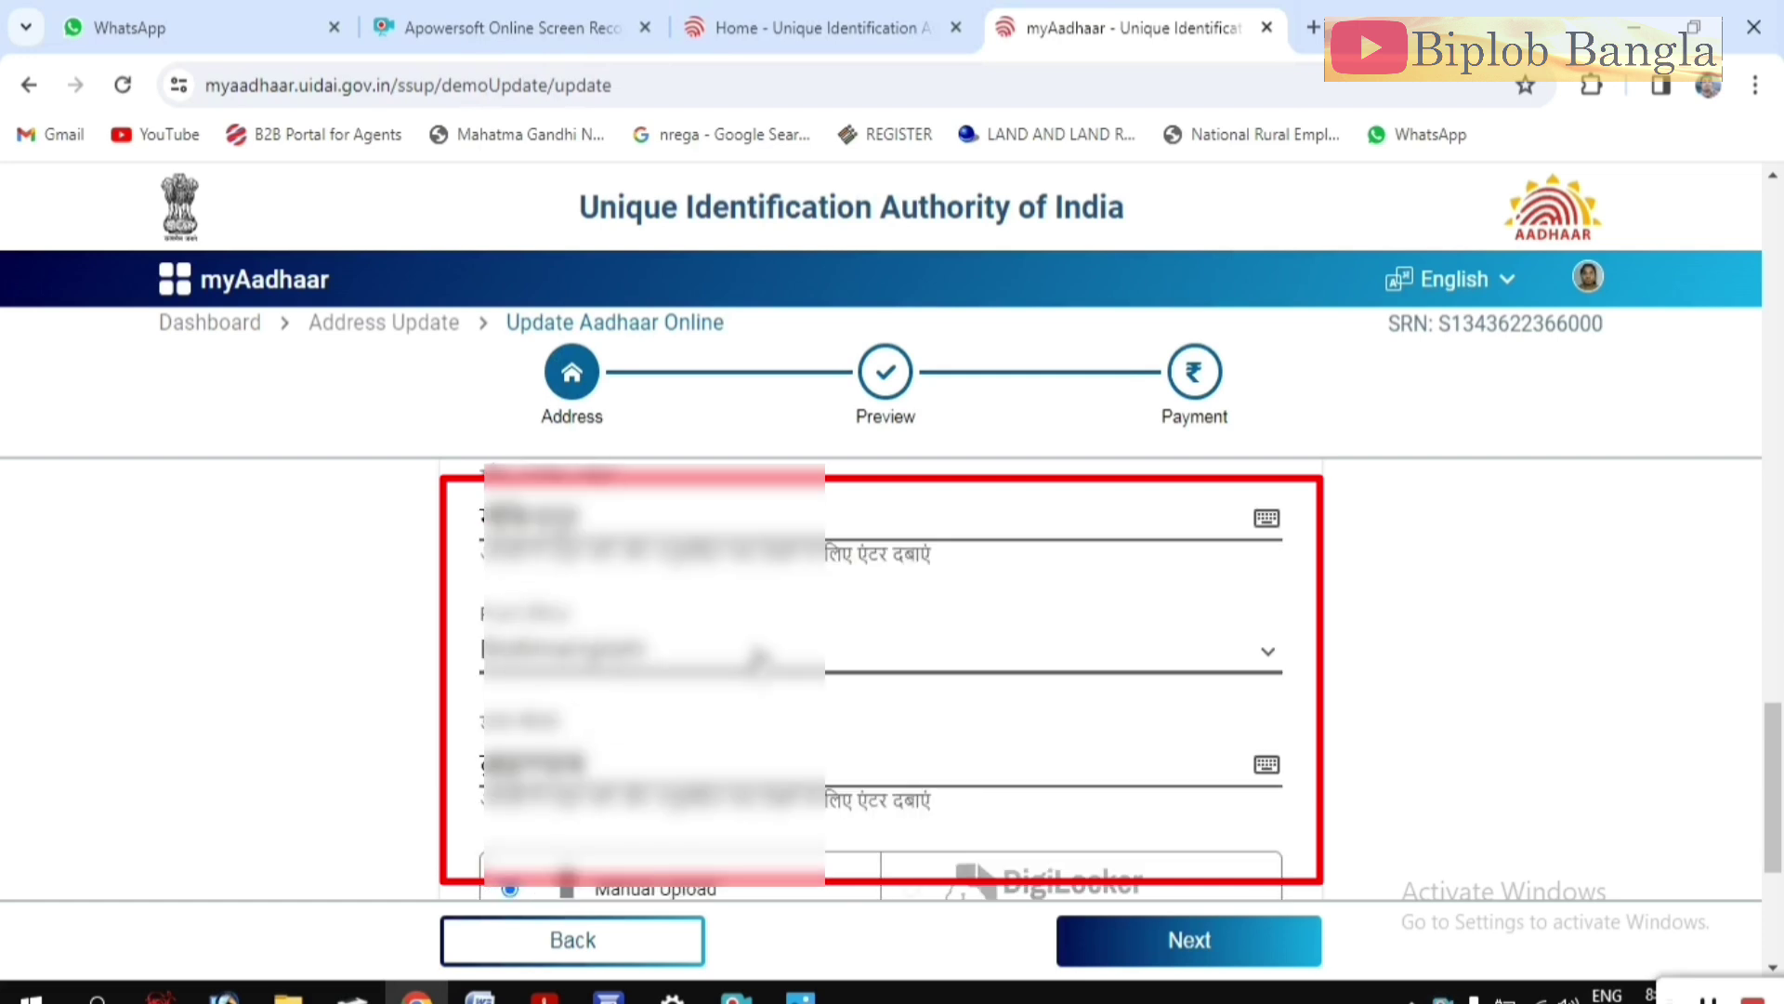
pyautogui.scroll(-3, 757, 658)
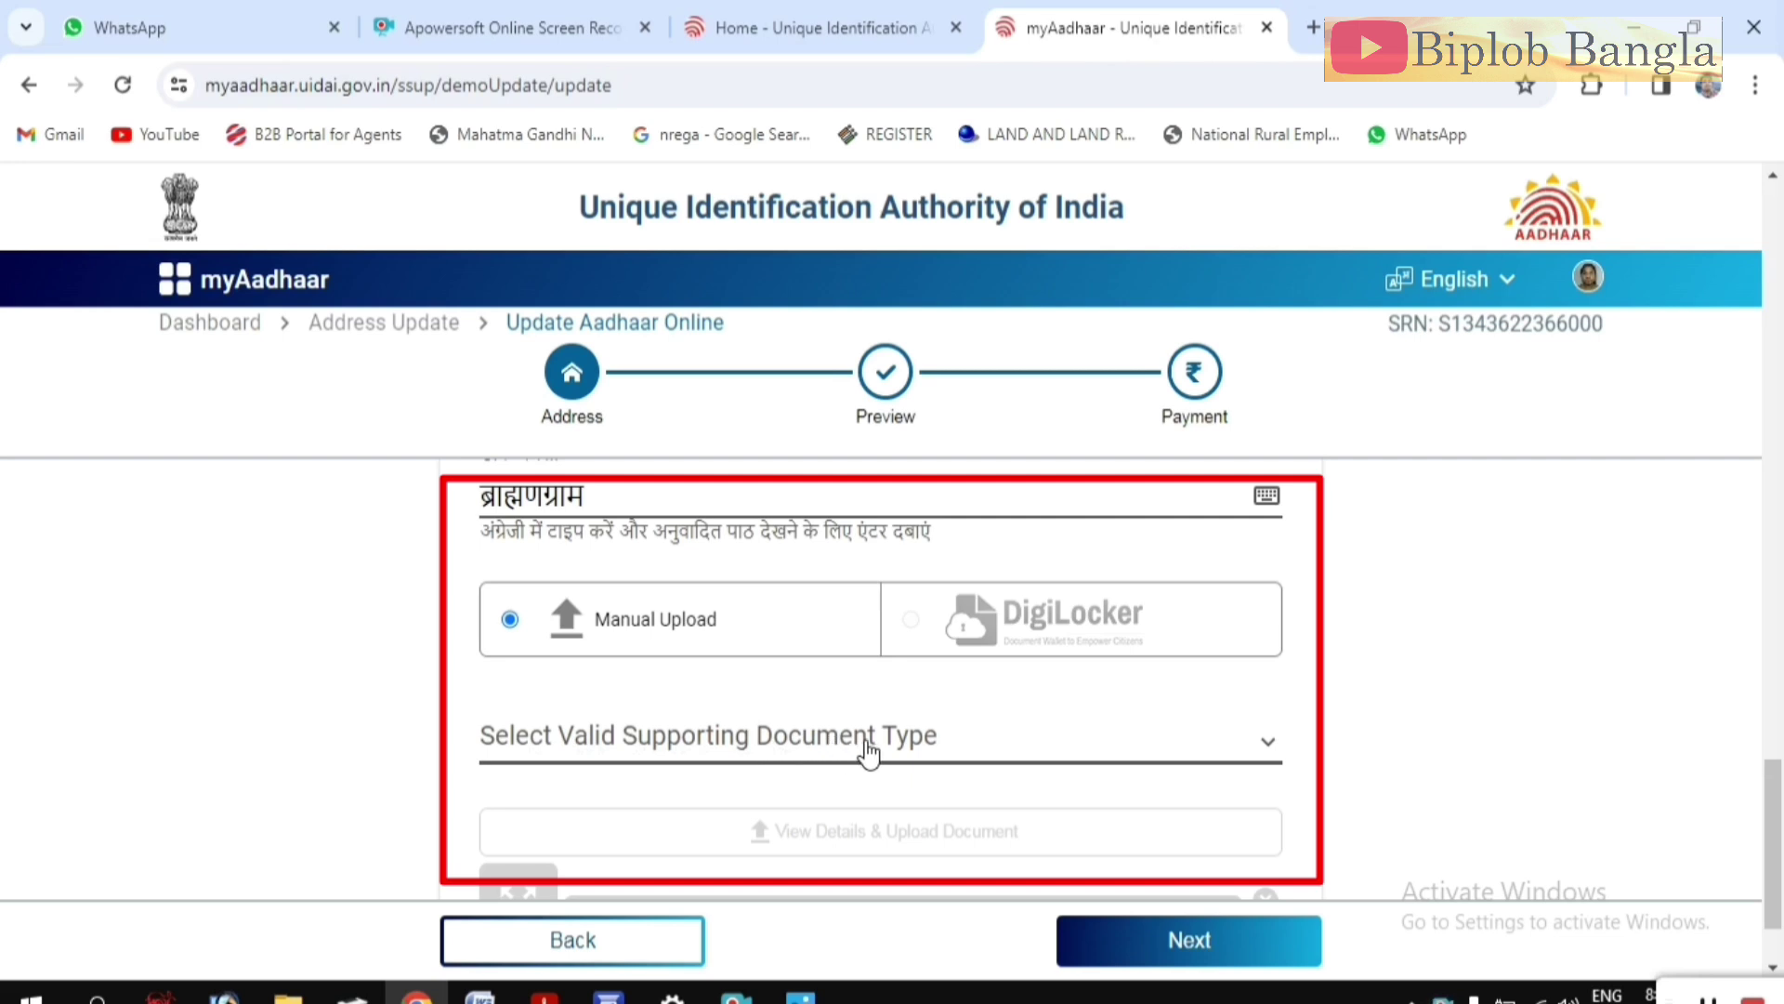
# Set the supporting document type to Voter ID Card/e-Voter ID Card and acknowledge its advisory
pyautogui.click(867, 751)
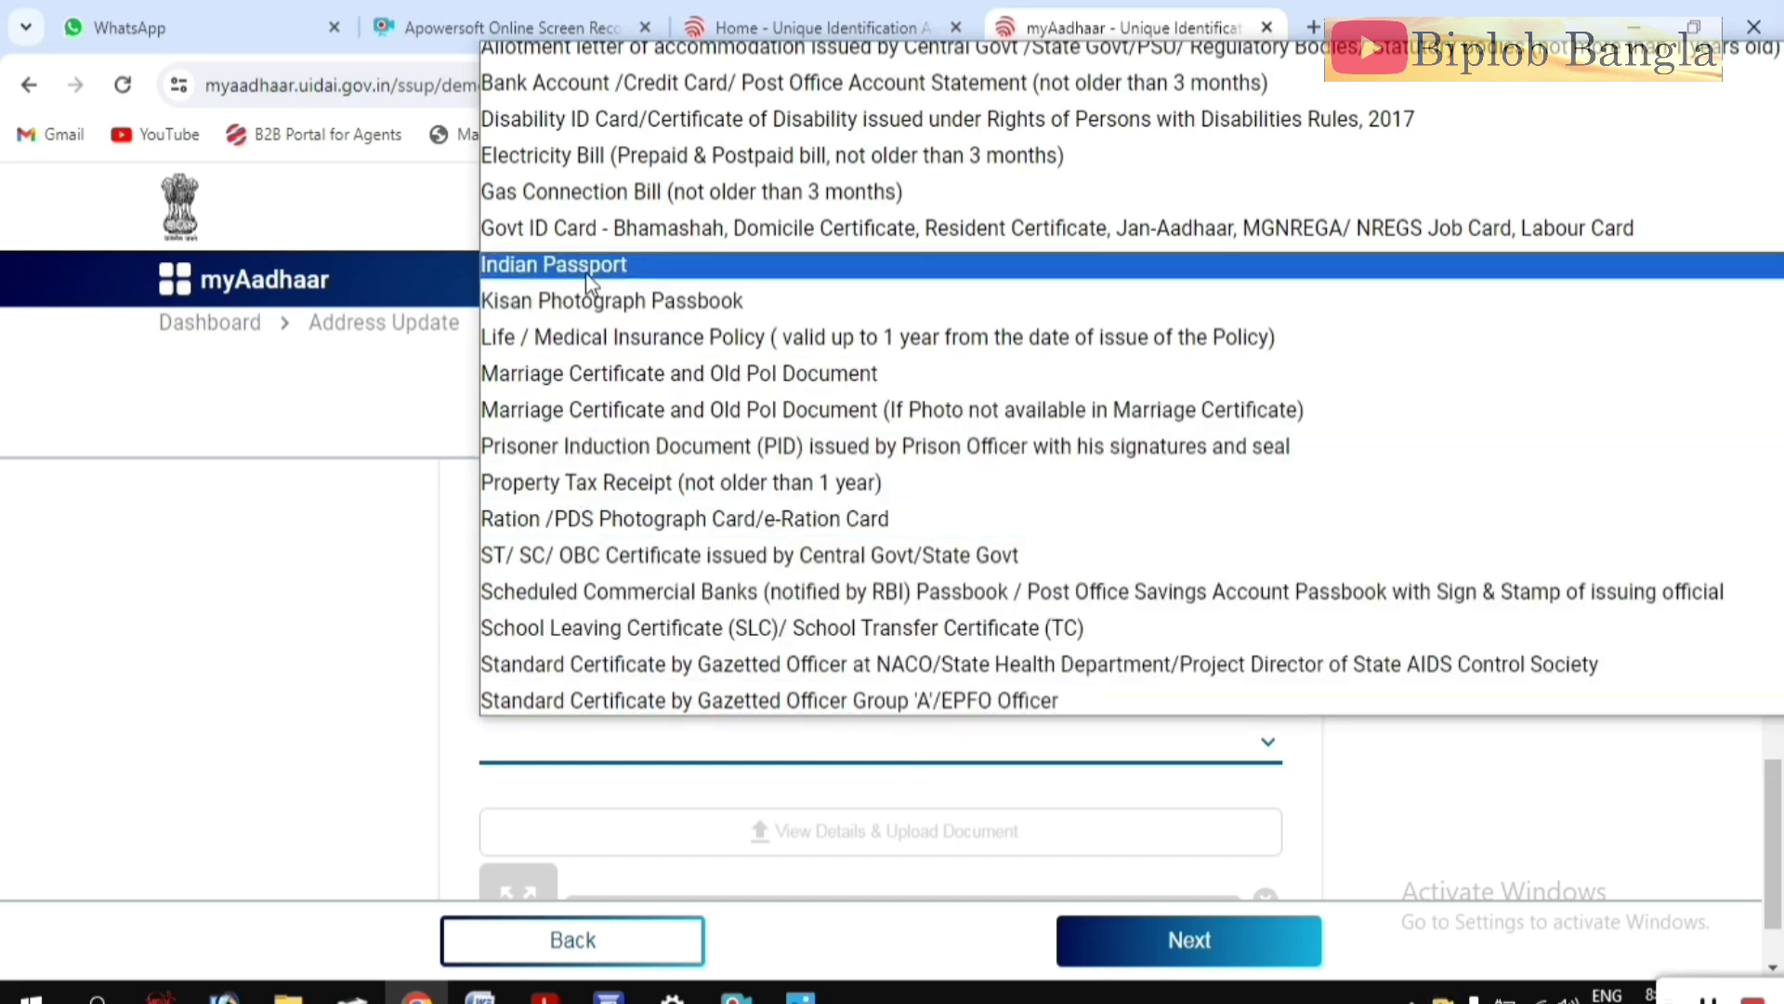
pyautogui.scroll(1, 602, 210)
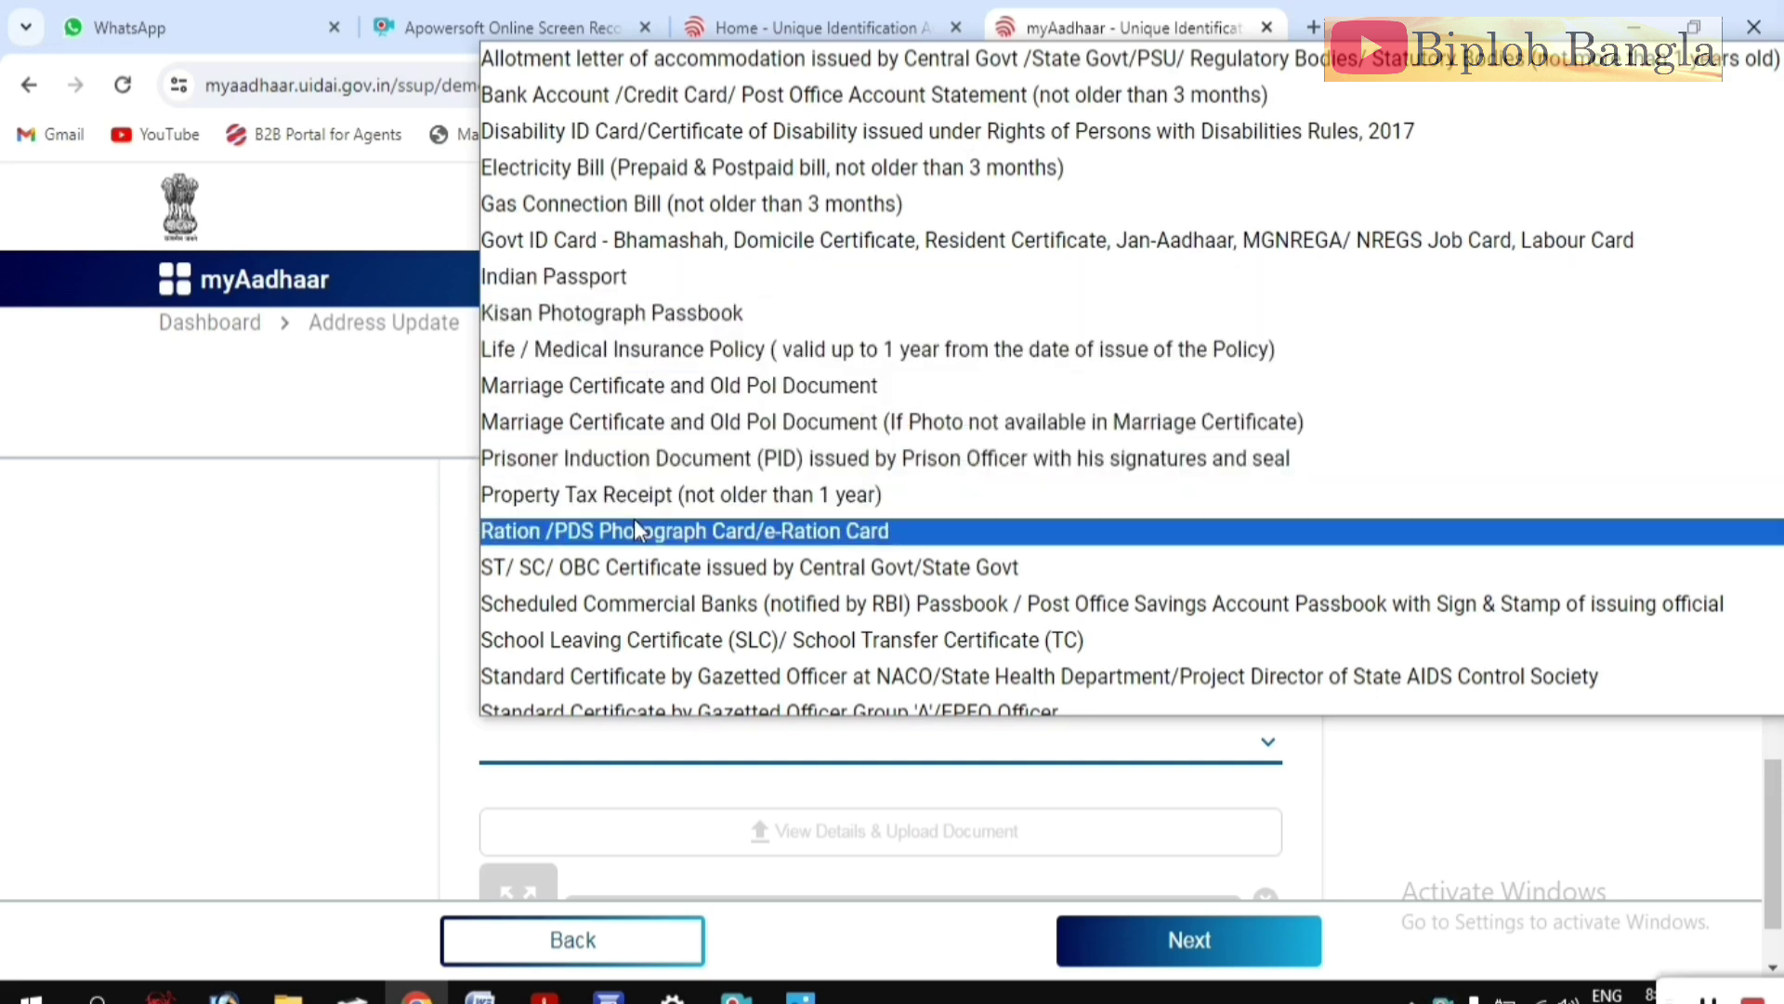
pyautogui.scroll(-3, 646, 595)
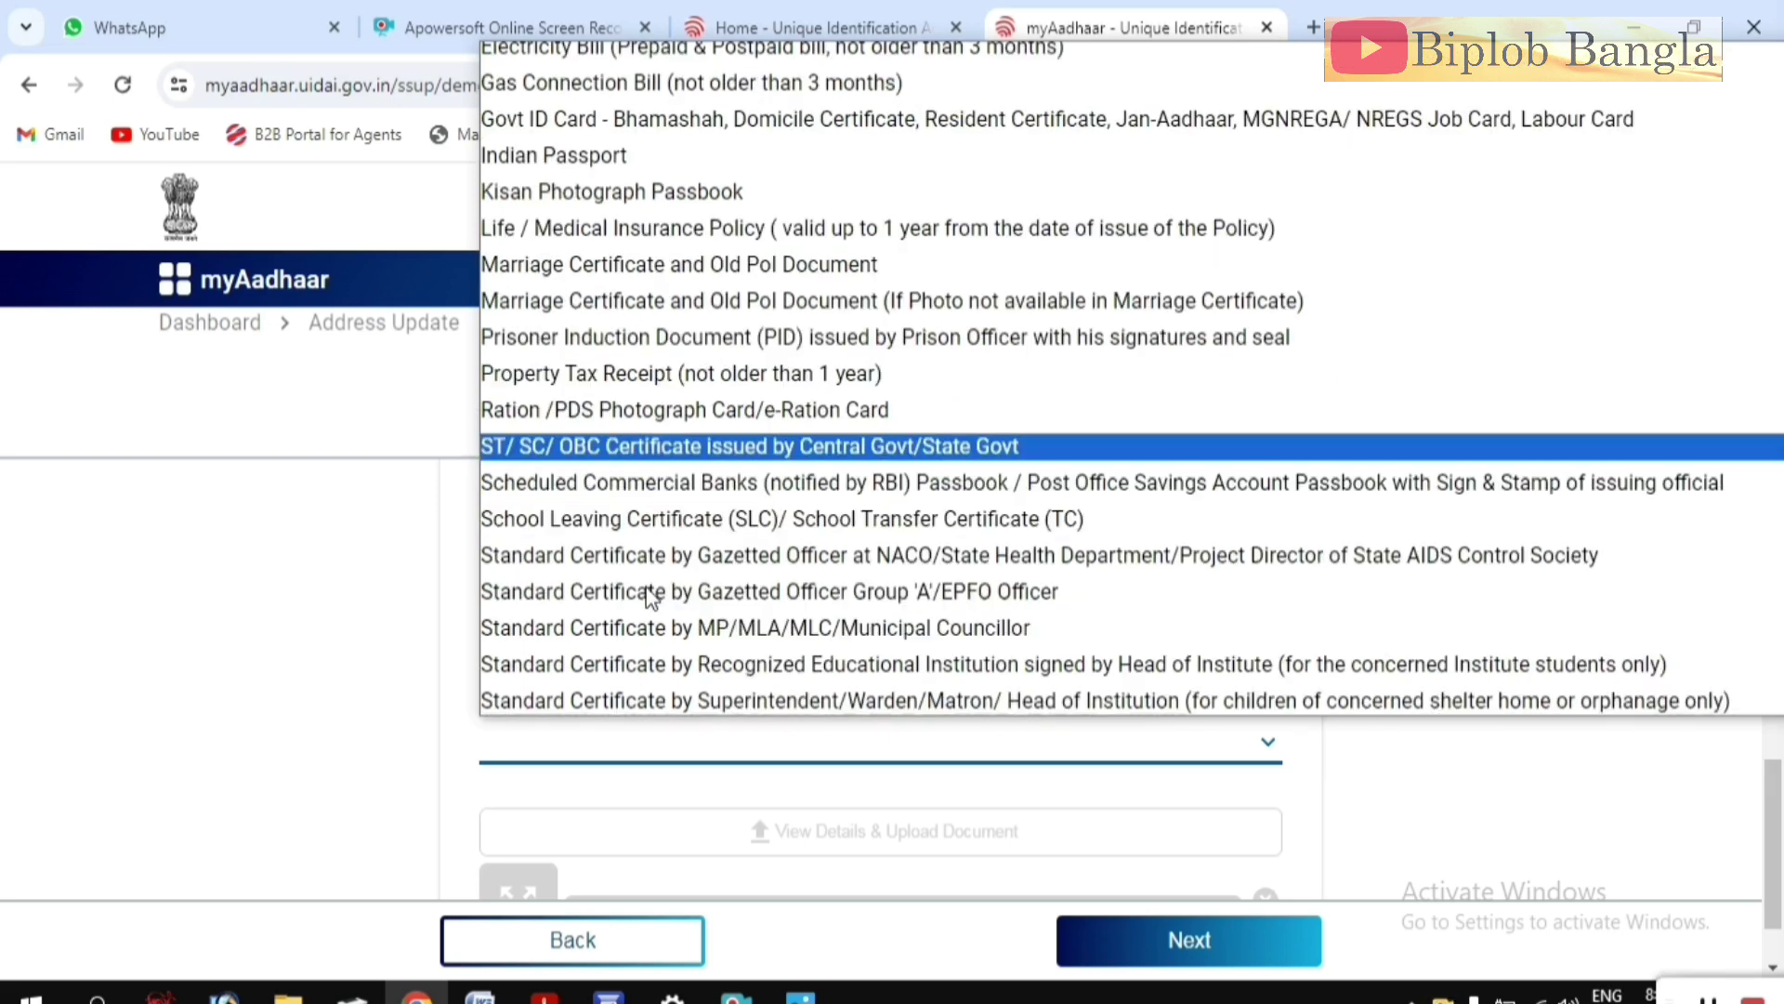
pyautogui.scroll(-2, 617, 433)
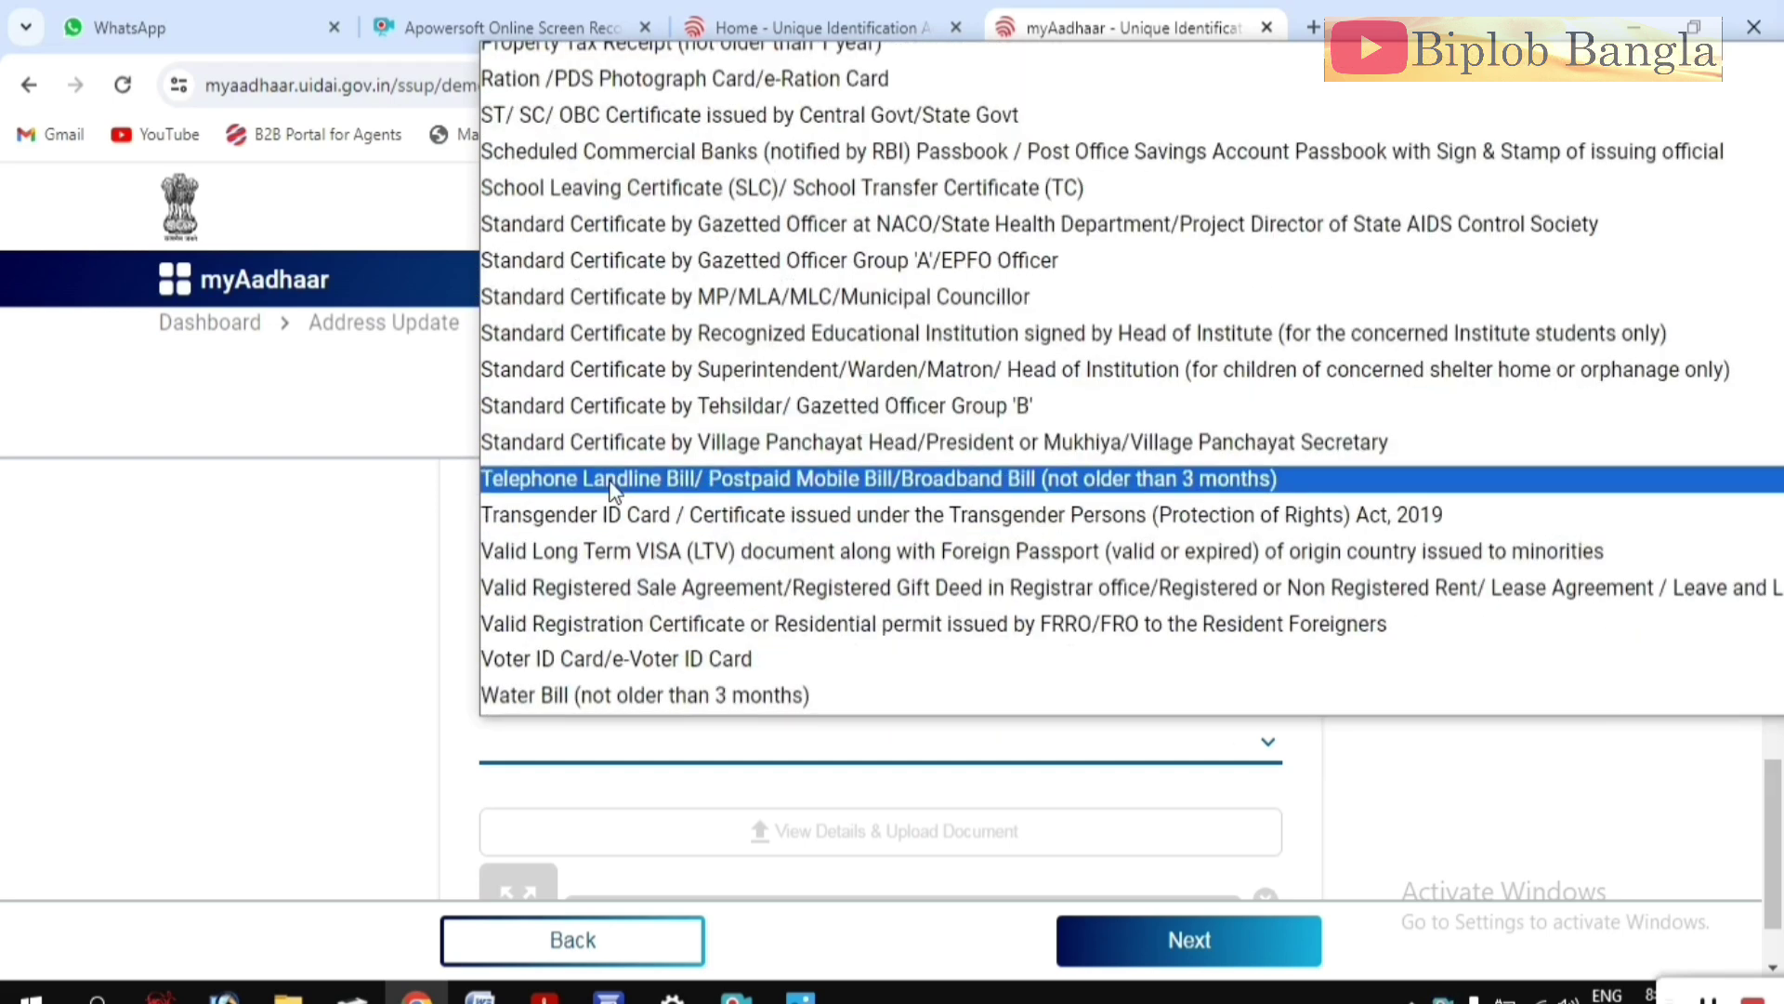
pyautogui.click(711, 661)
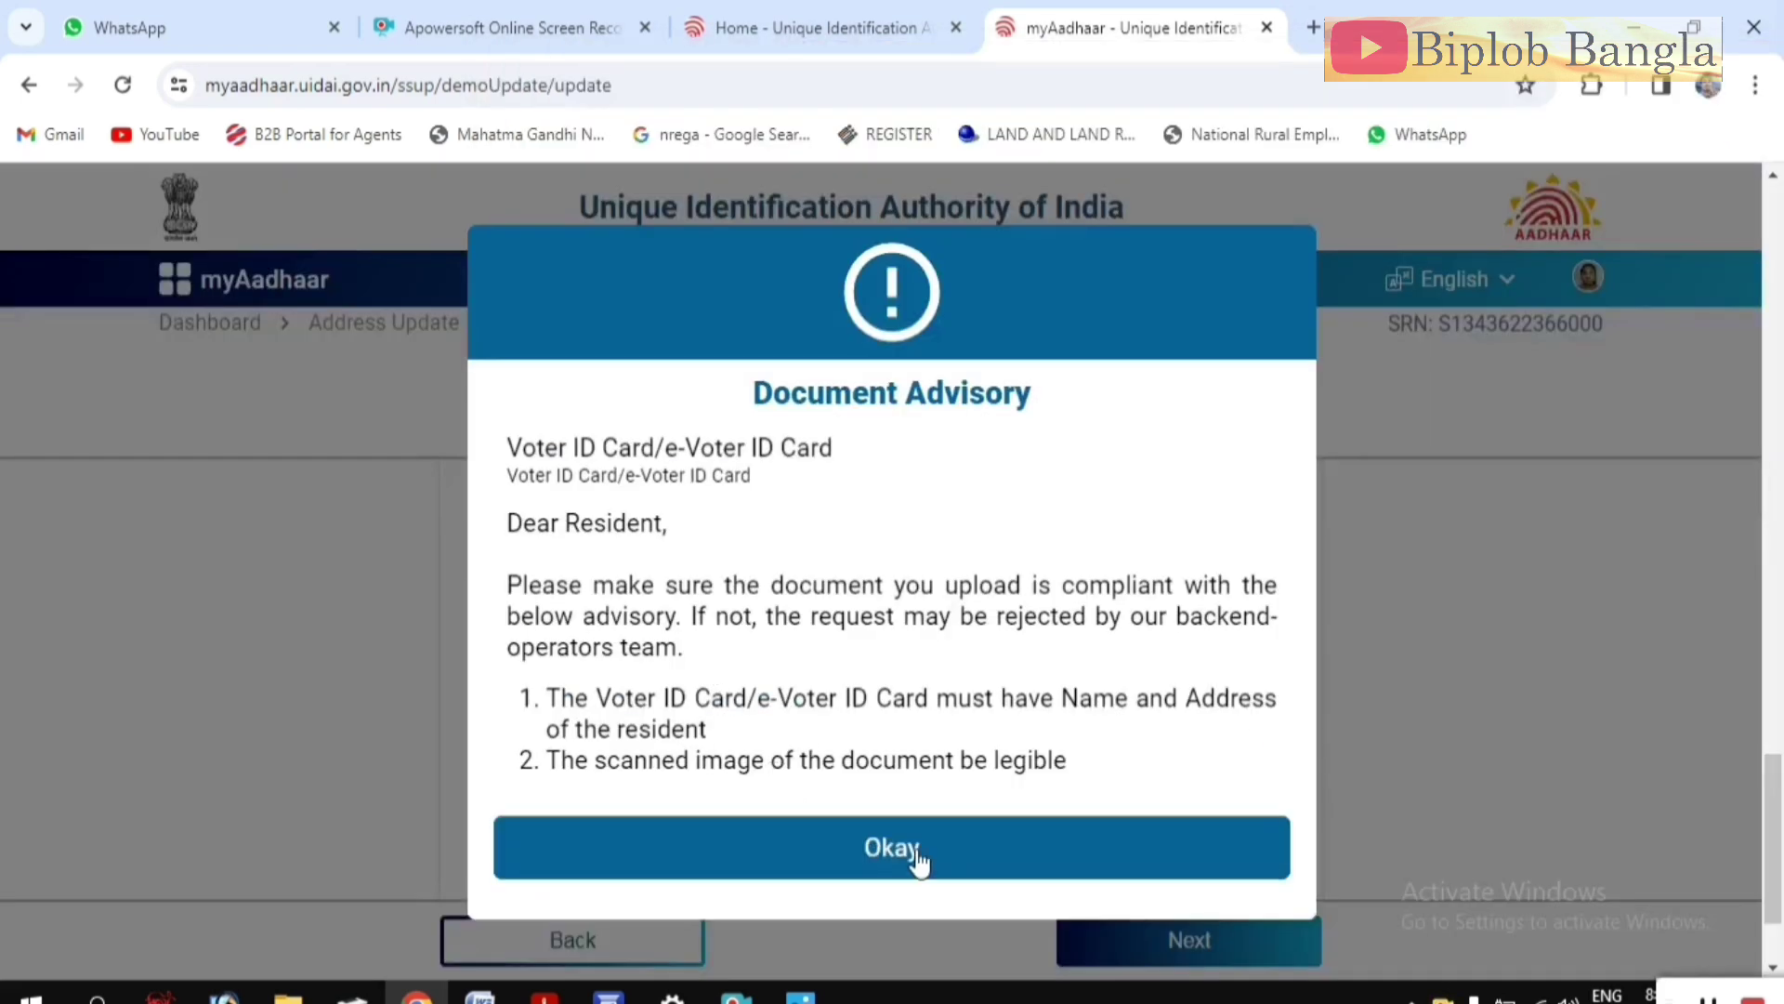
pyautogui.click(918, 862)
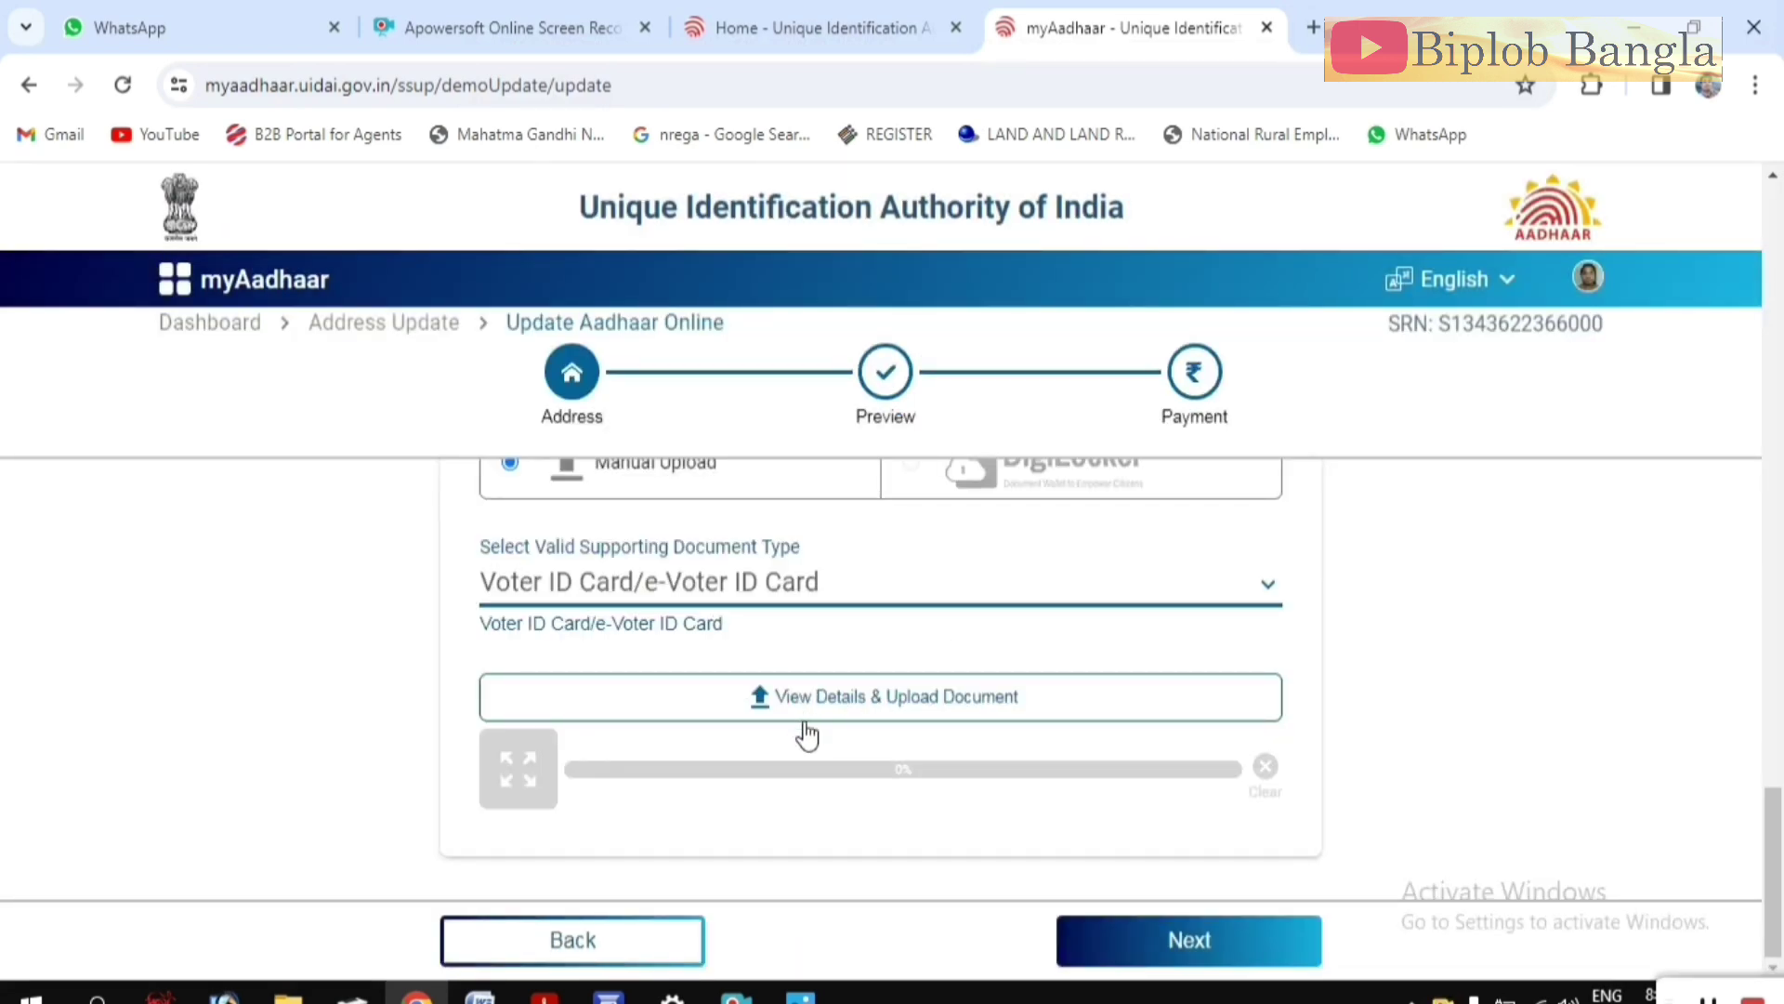
# Upload the scanned voter ID PDF from Downloads as the supporting document
pyautogui.click(926, 703)
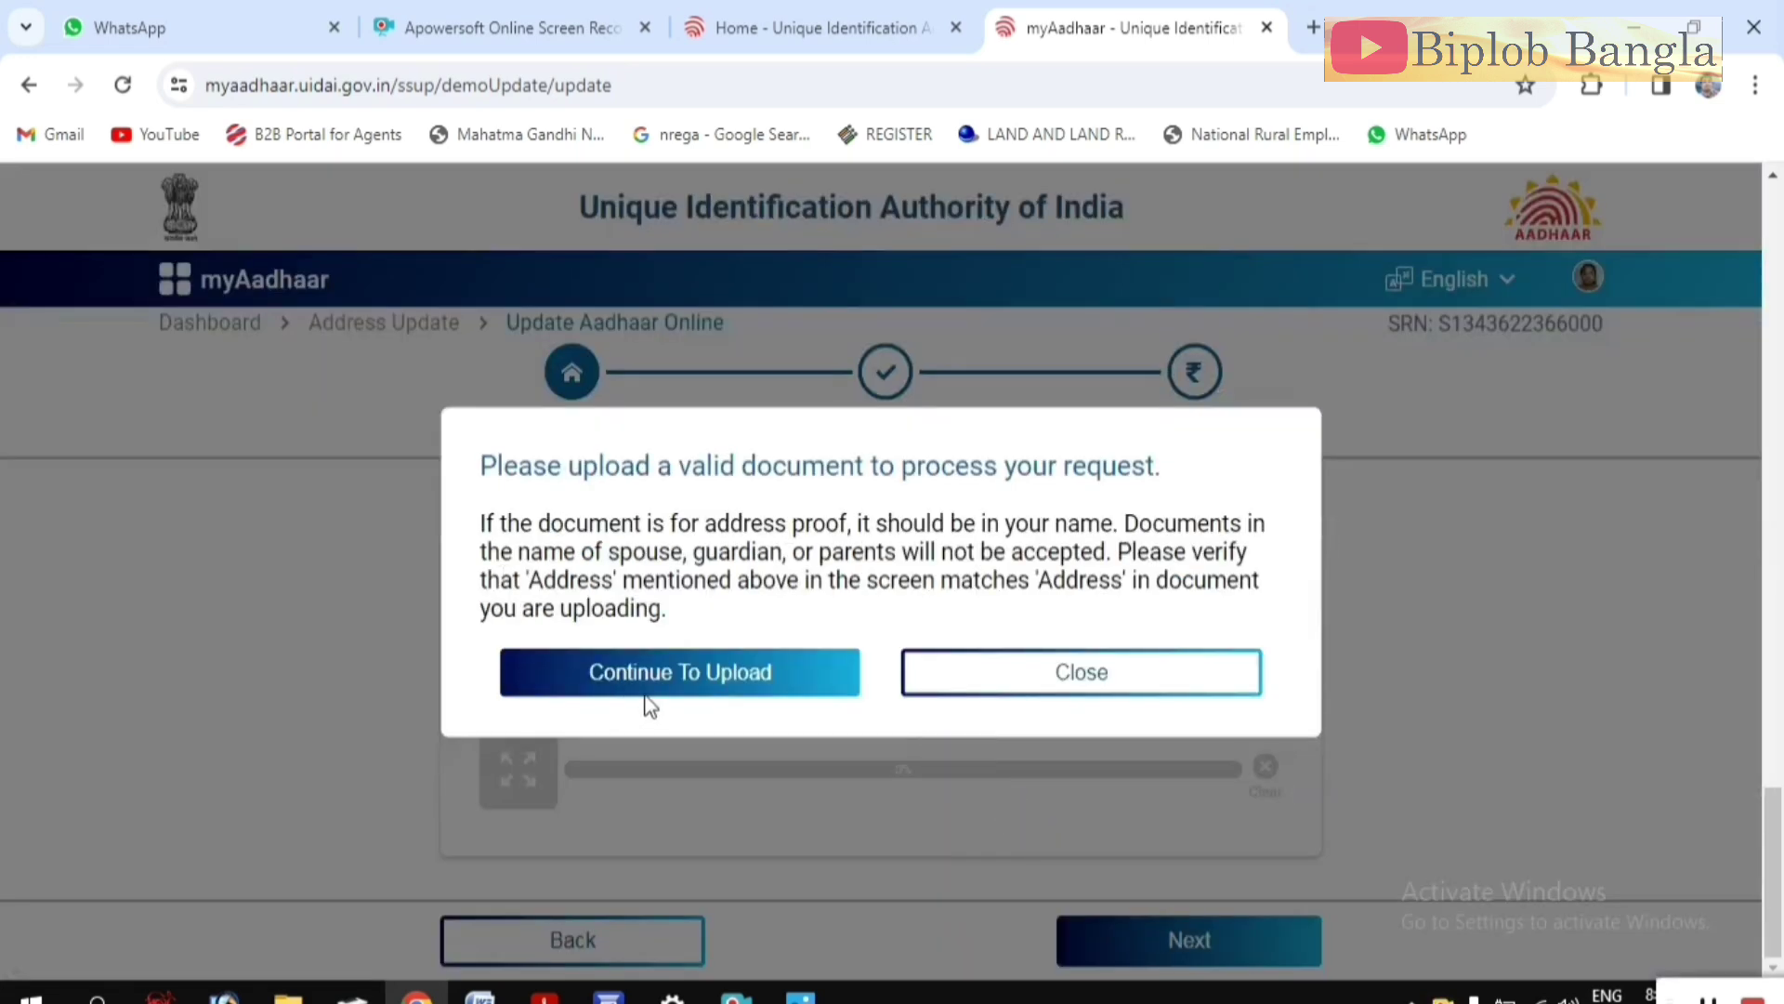
pyautogui.click(694, 671)
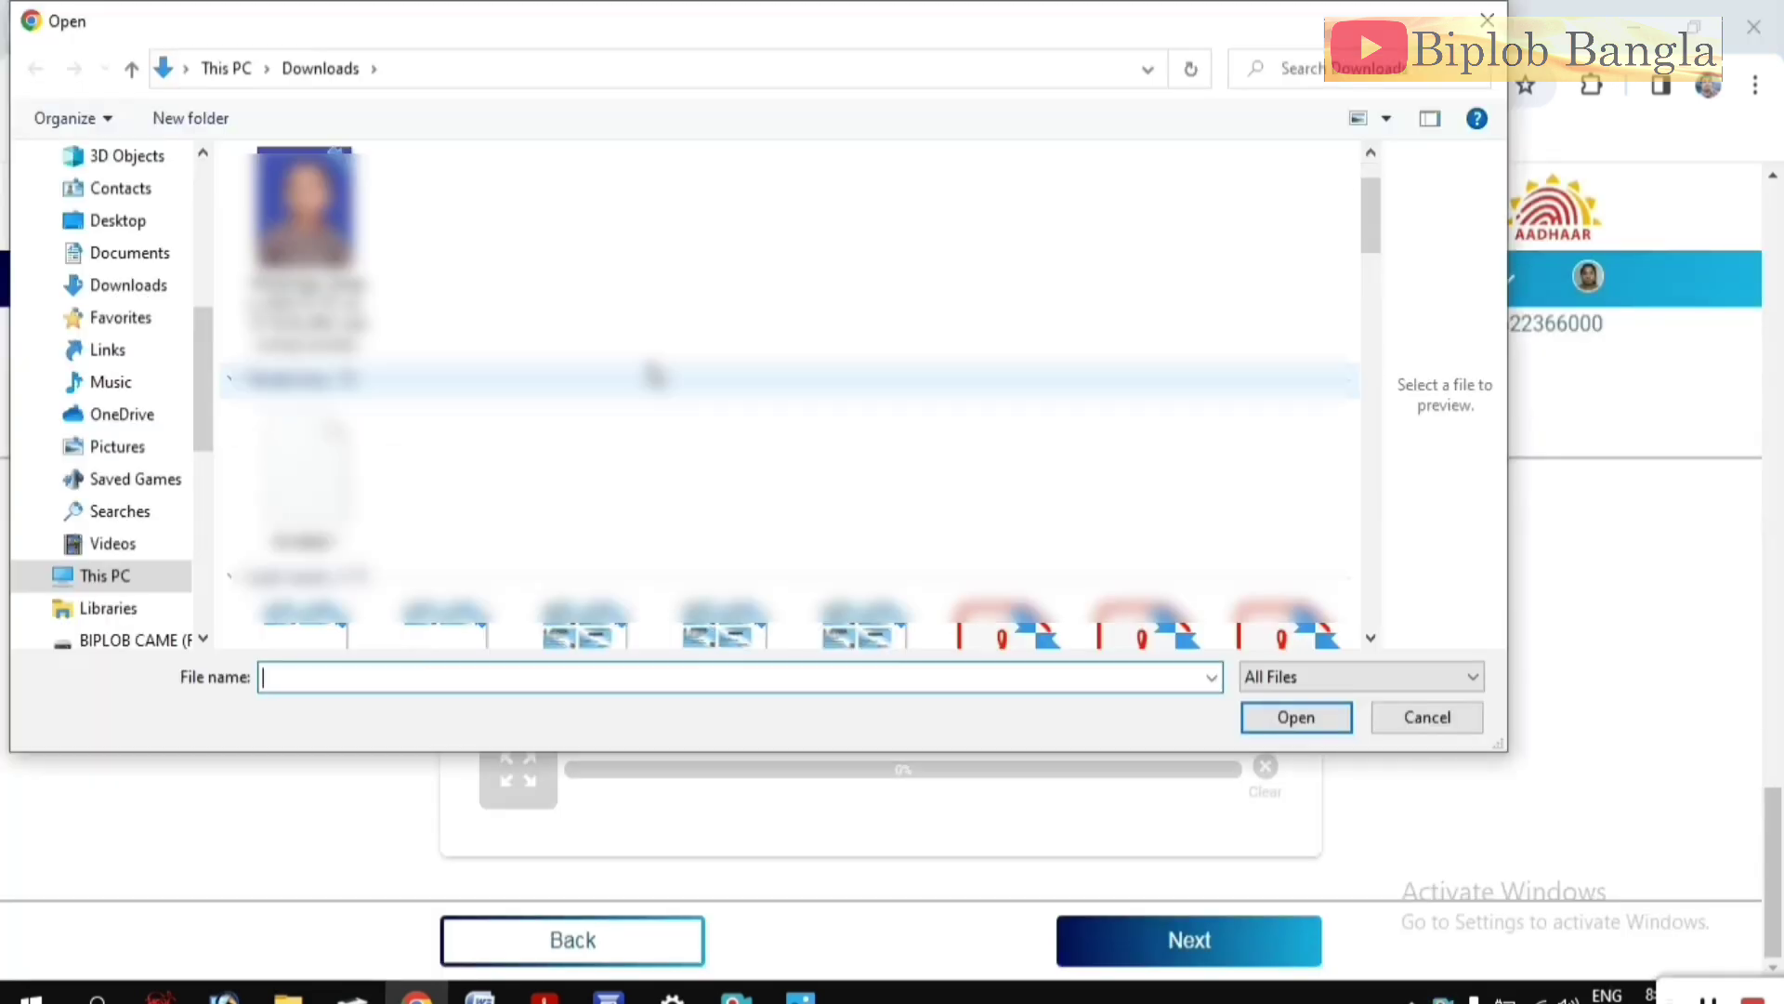
pyautogui.scroll(-3, 657, 379)
pyautogui.scroll(-3, 656, 379)
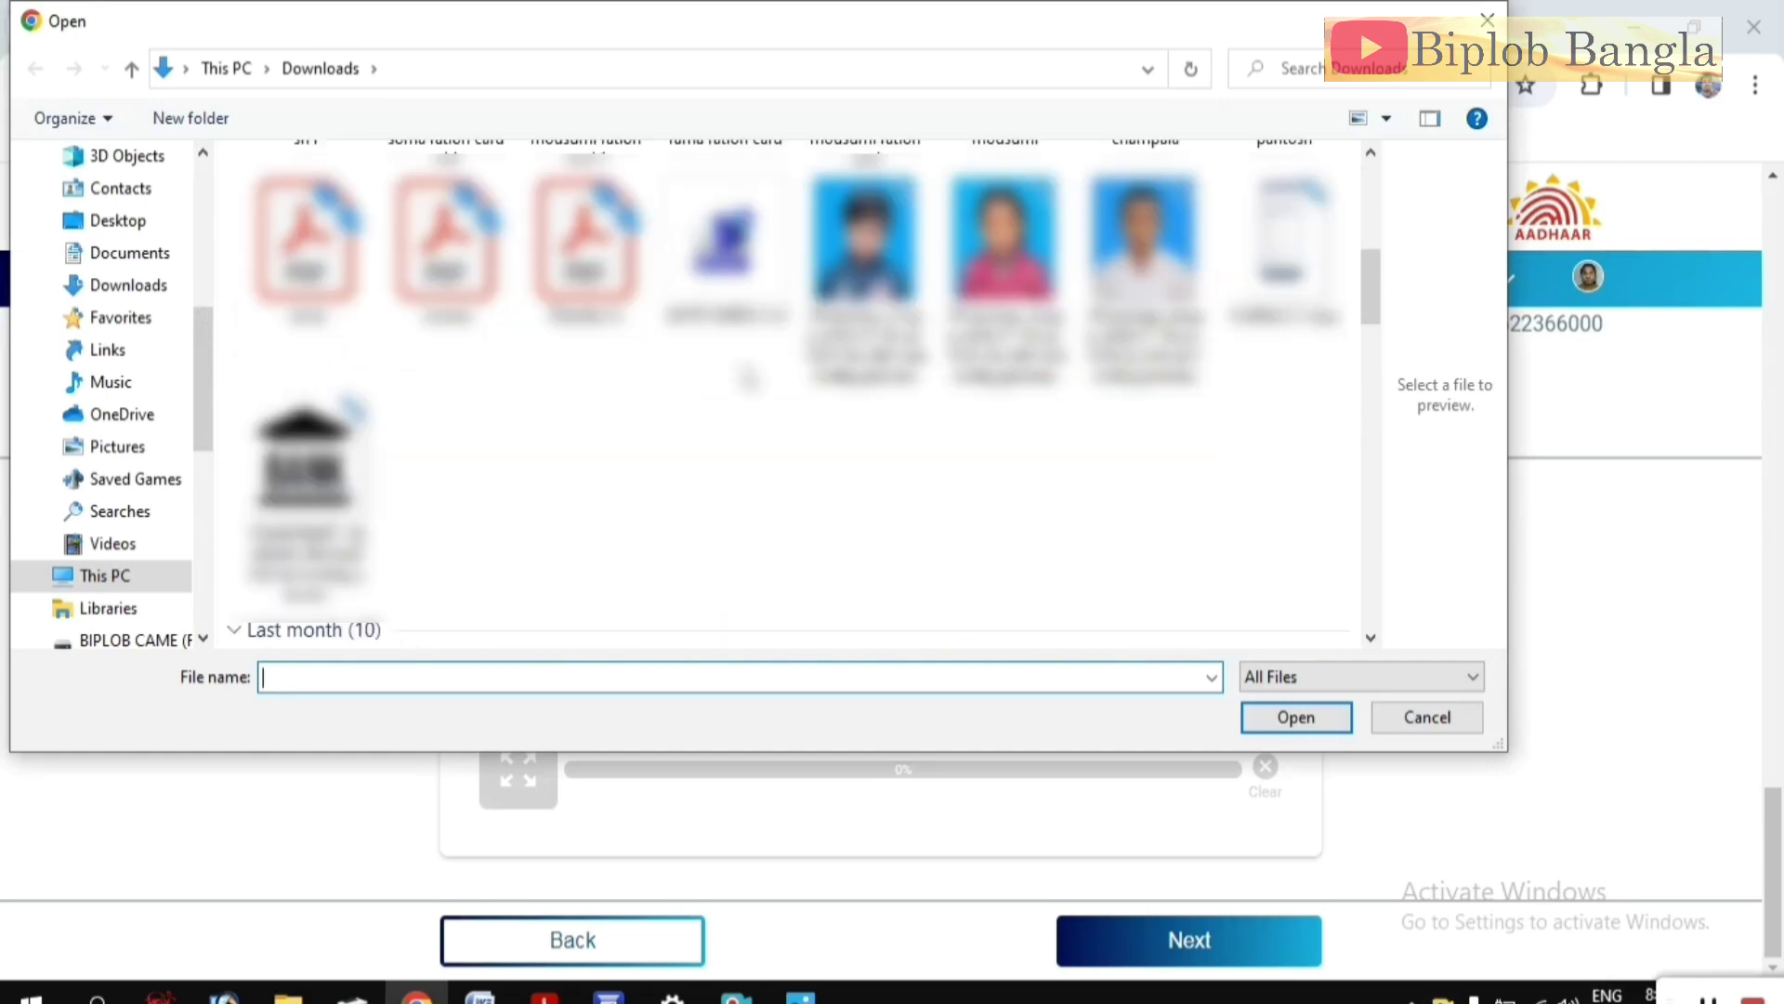
pyautogui.scroll(-4, 827, 383)
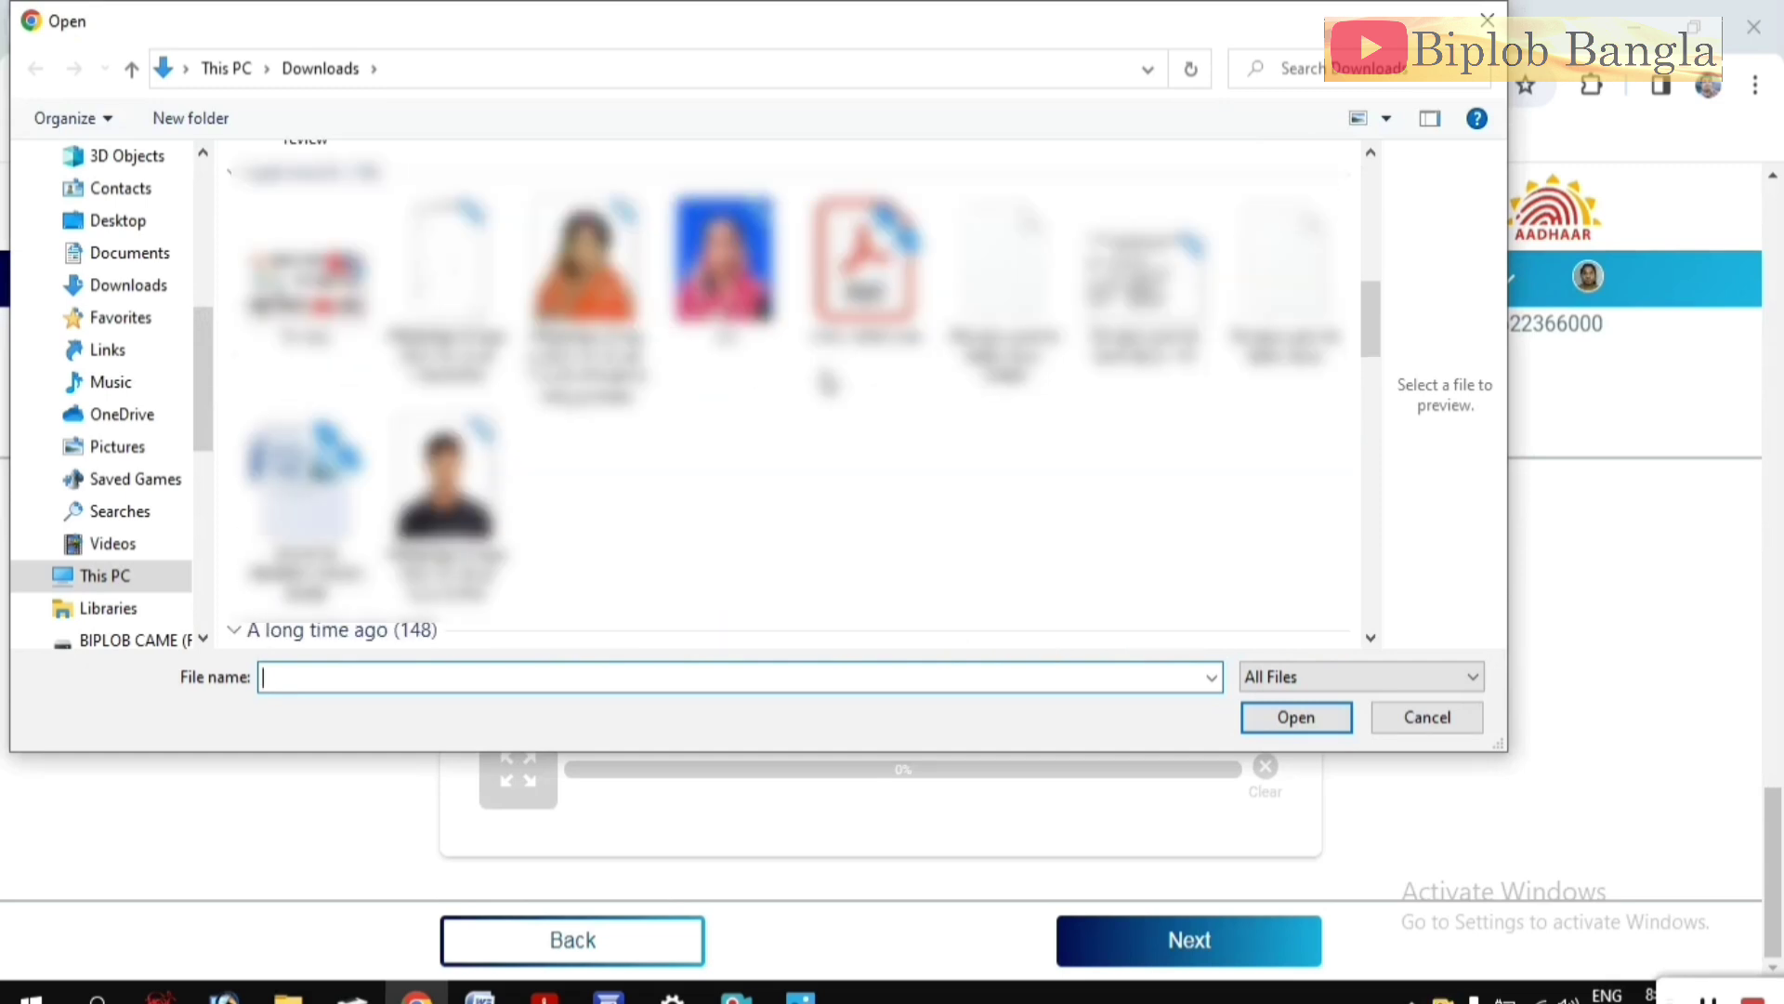
pyautogui.click(865, 269)
pyautogui.scroll(-5, 836, 372)
pyautogui.click(1281, 720)
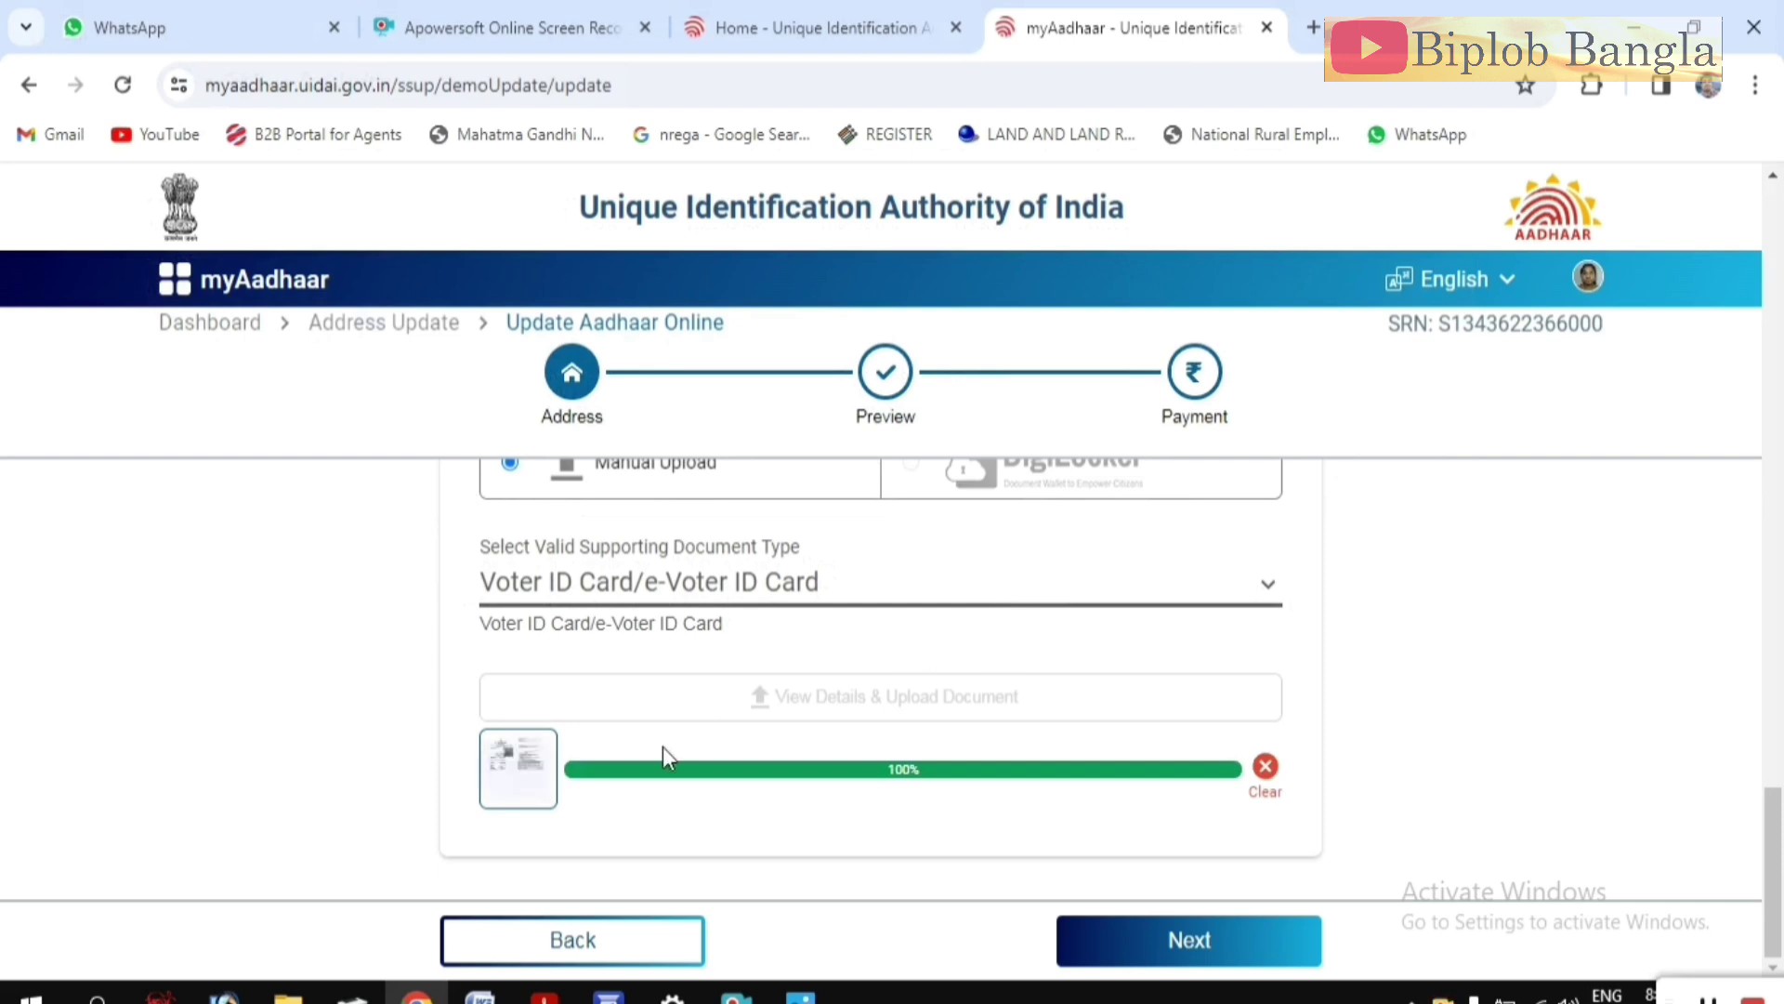
# Advance to the Preview page and review the new address and voter ID document
pyautogui.click(1208, 953)
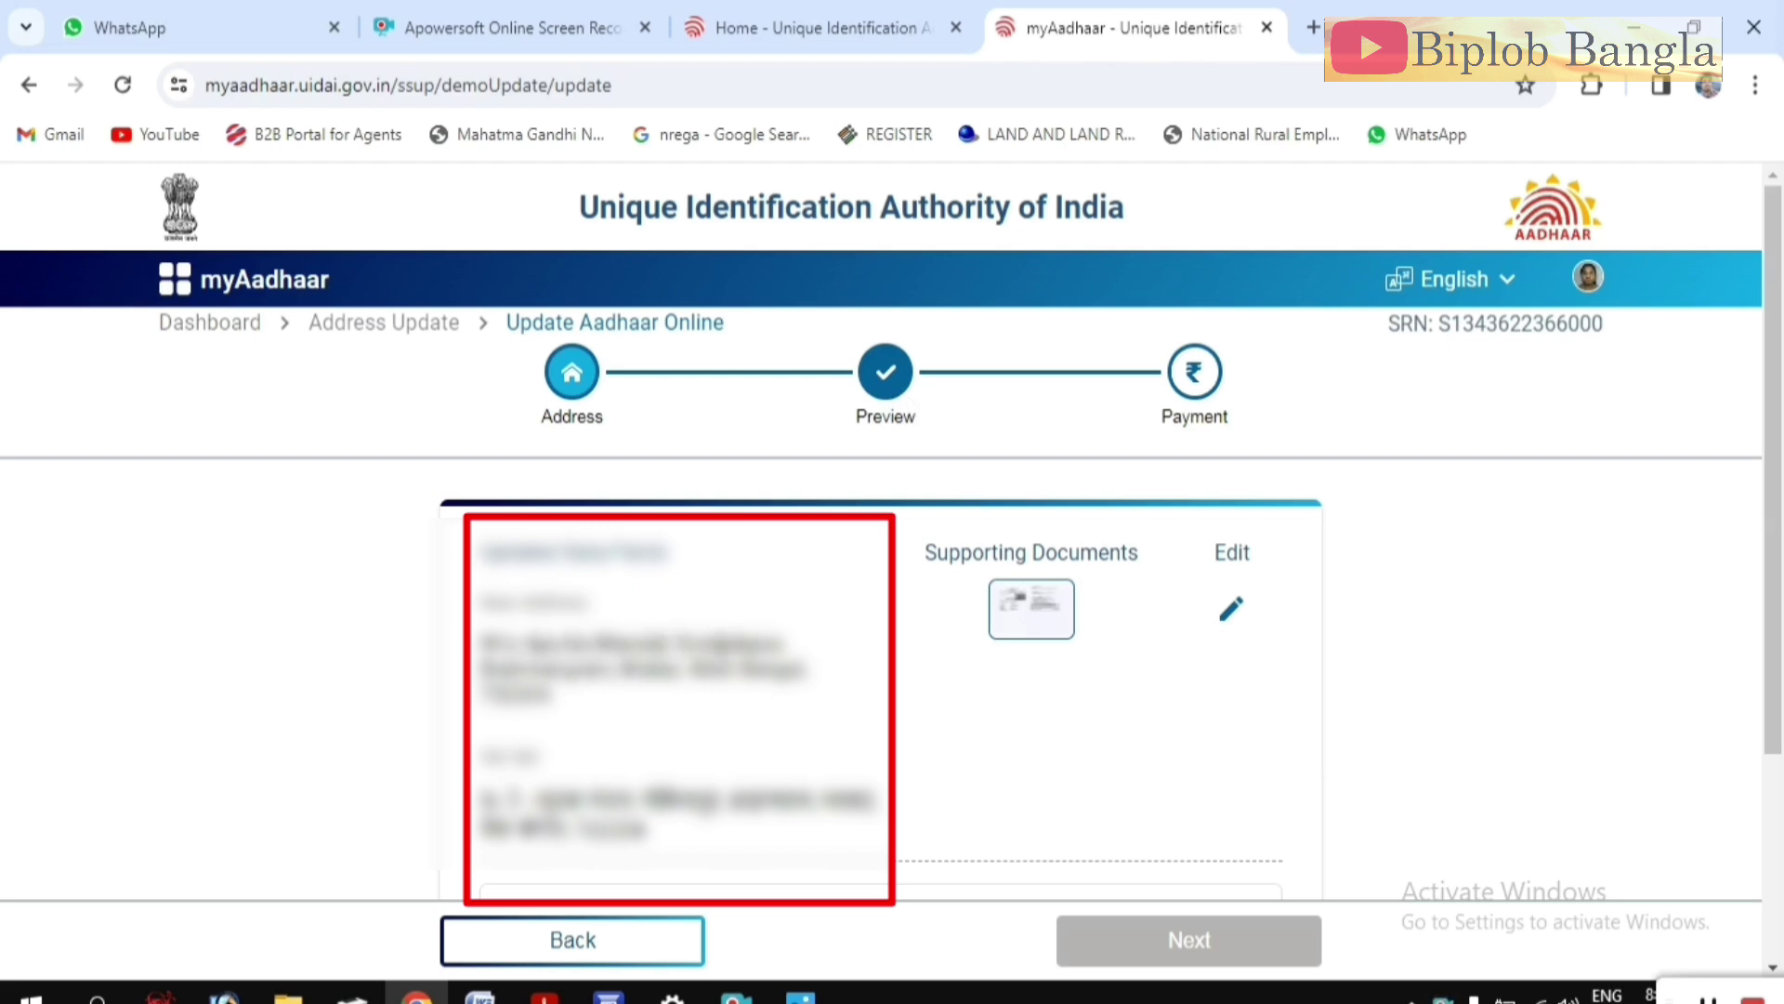
pyautogui.scroll(-3, 880, 679)
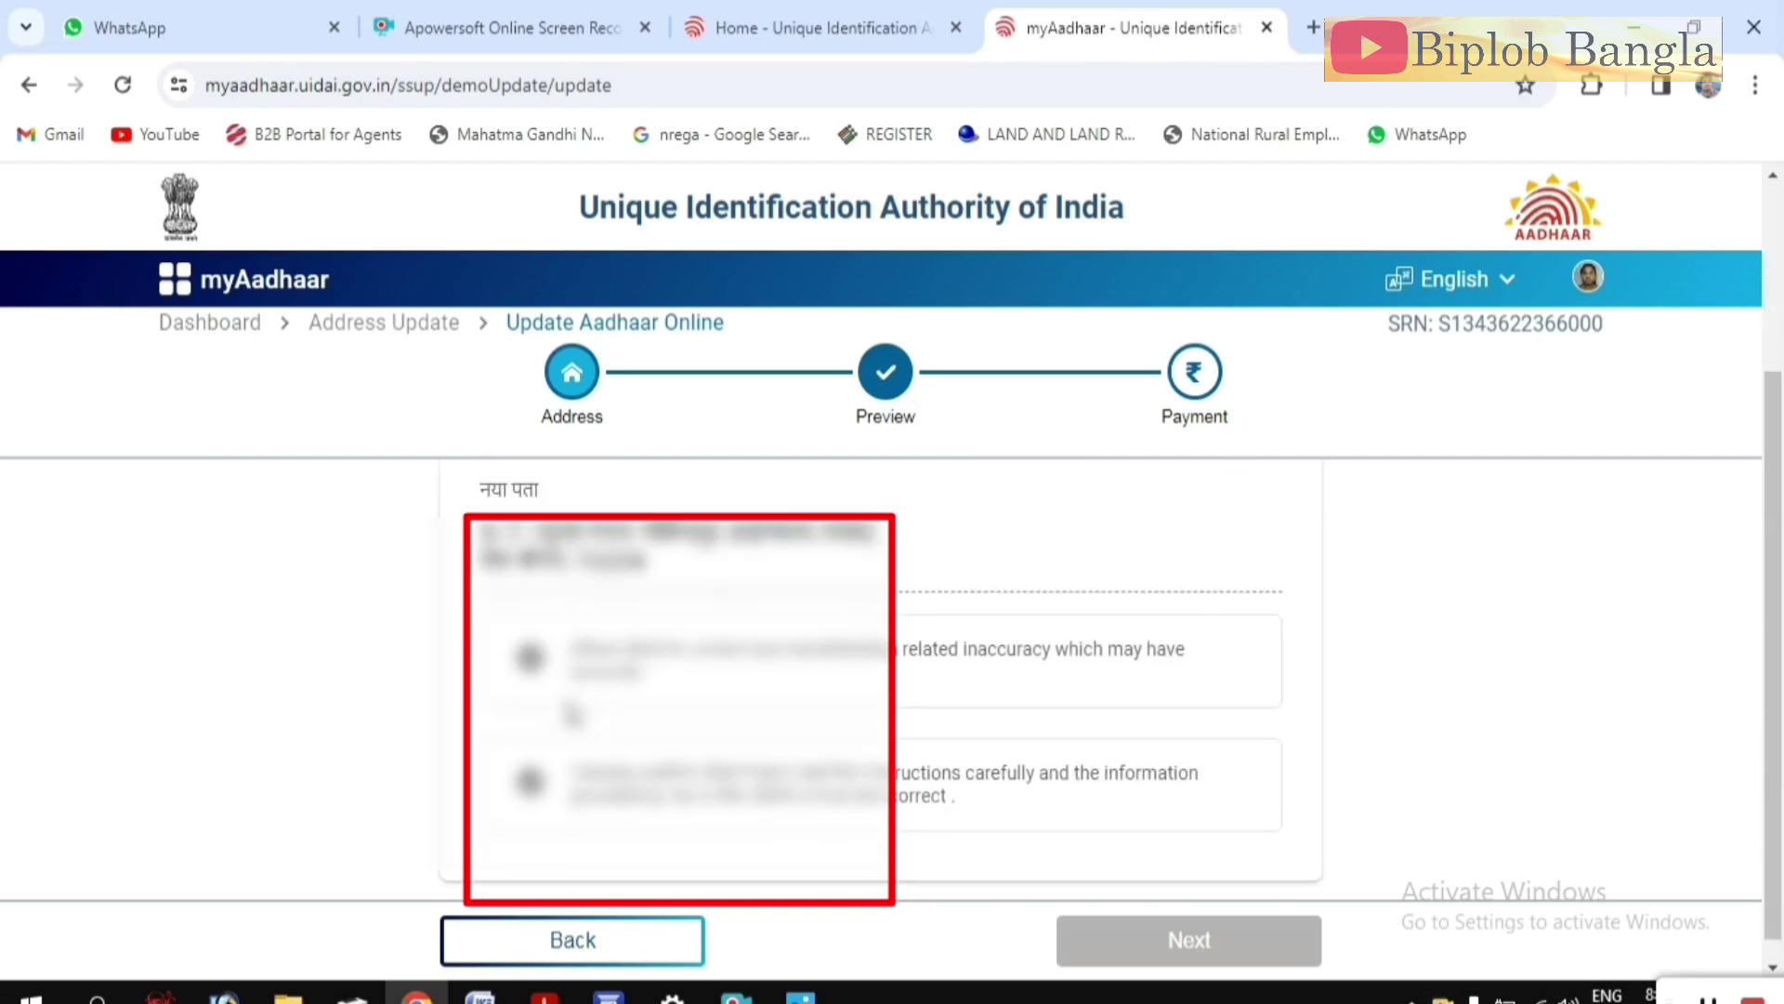
pyautogui.scroll(3, 1175, 611)
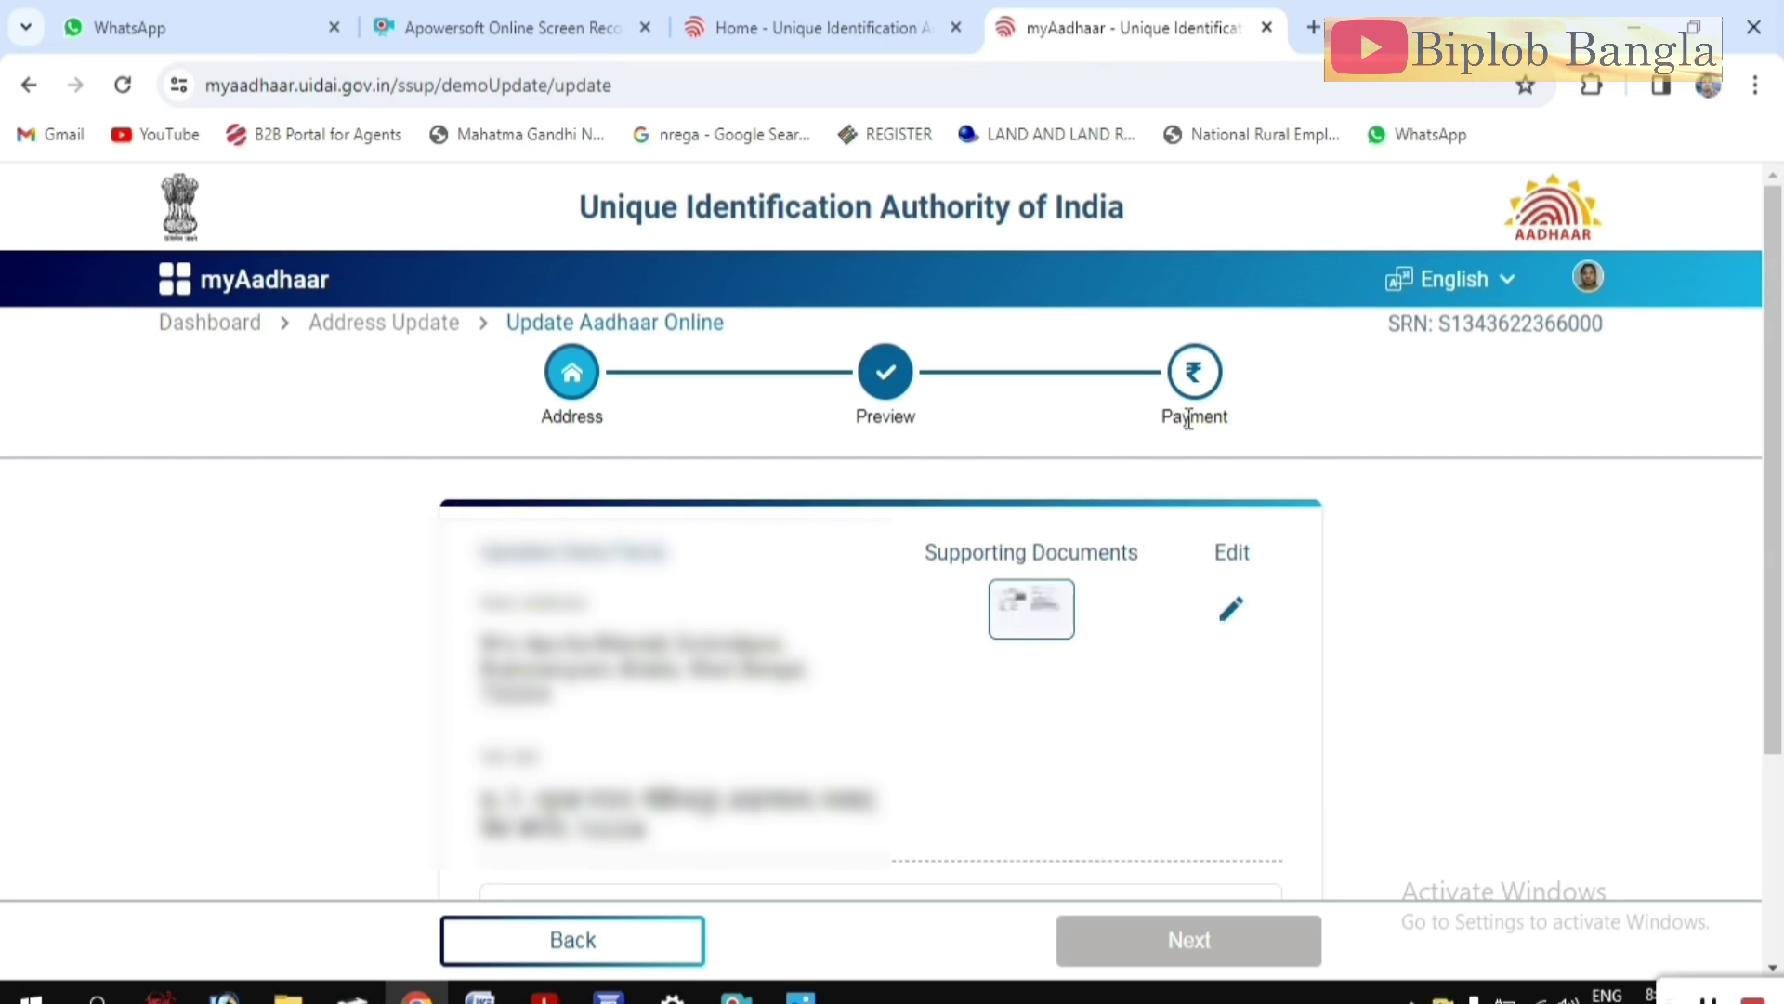
pyautogui.scroll(-3, 1069, 643)
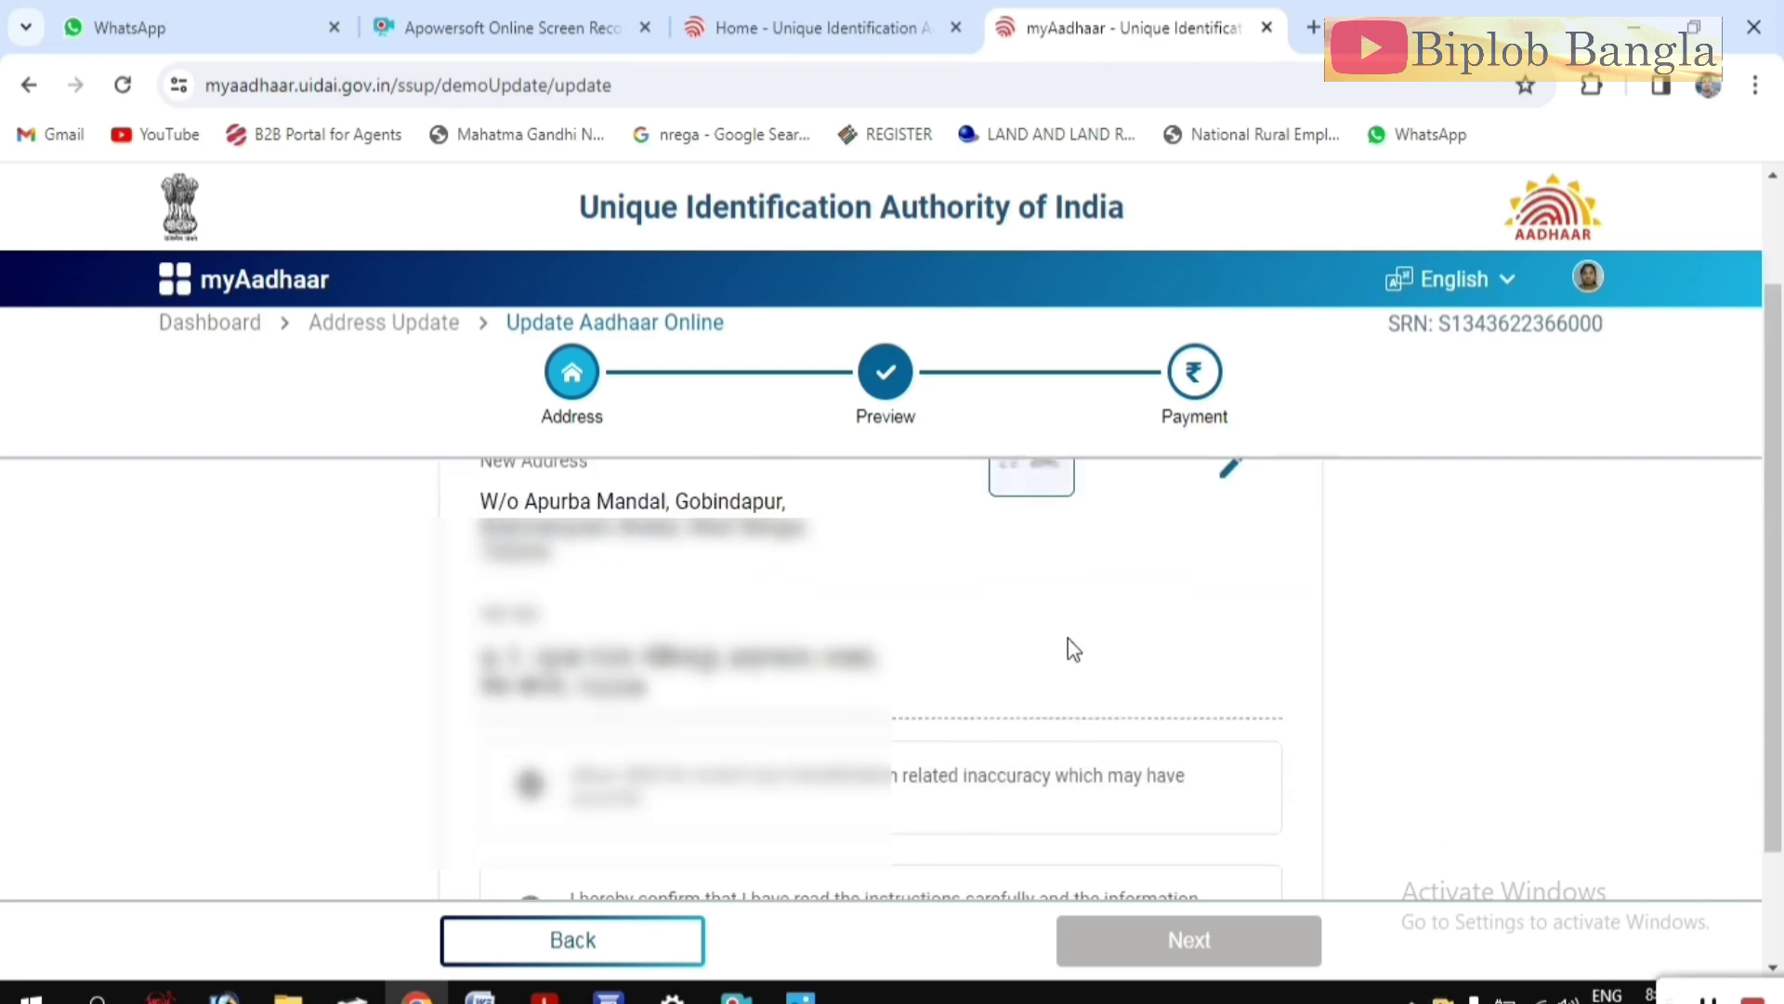
# Tick both UIDAI declarations: transliteration corrections consent and confirmation that the information is true
pyautogui.click(533, 662)
pyautogui.click(532, 664)
pyautogui.click(532, 662)
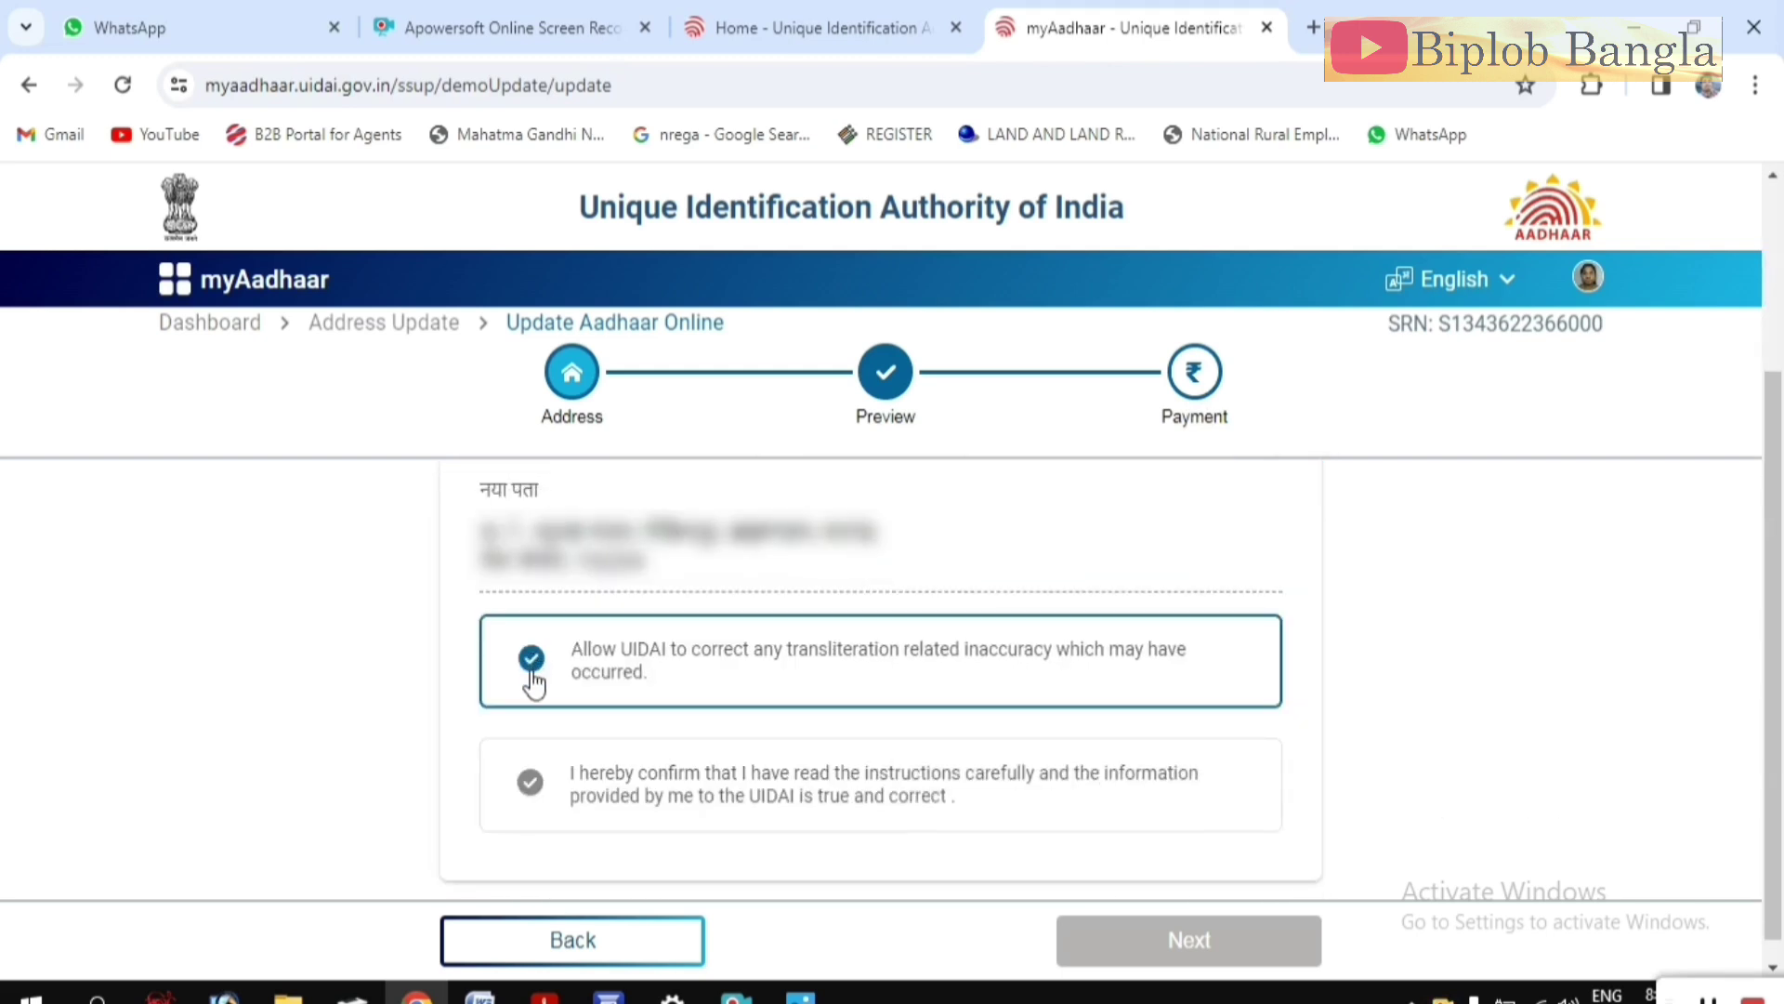
pyautogui.click(530, 786)
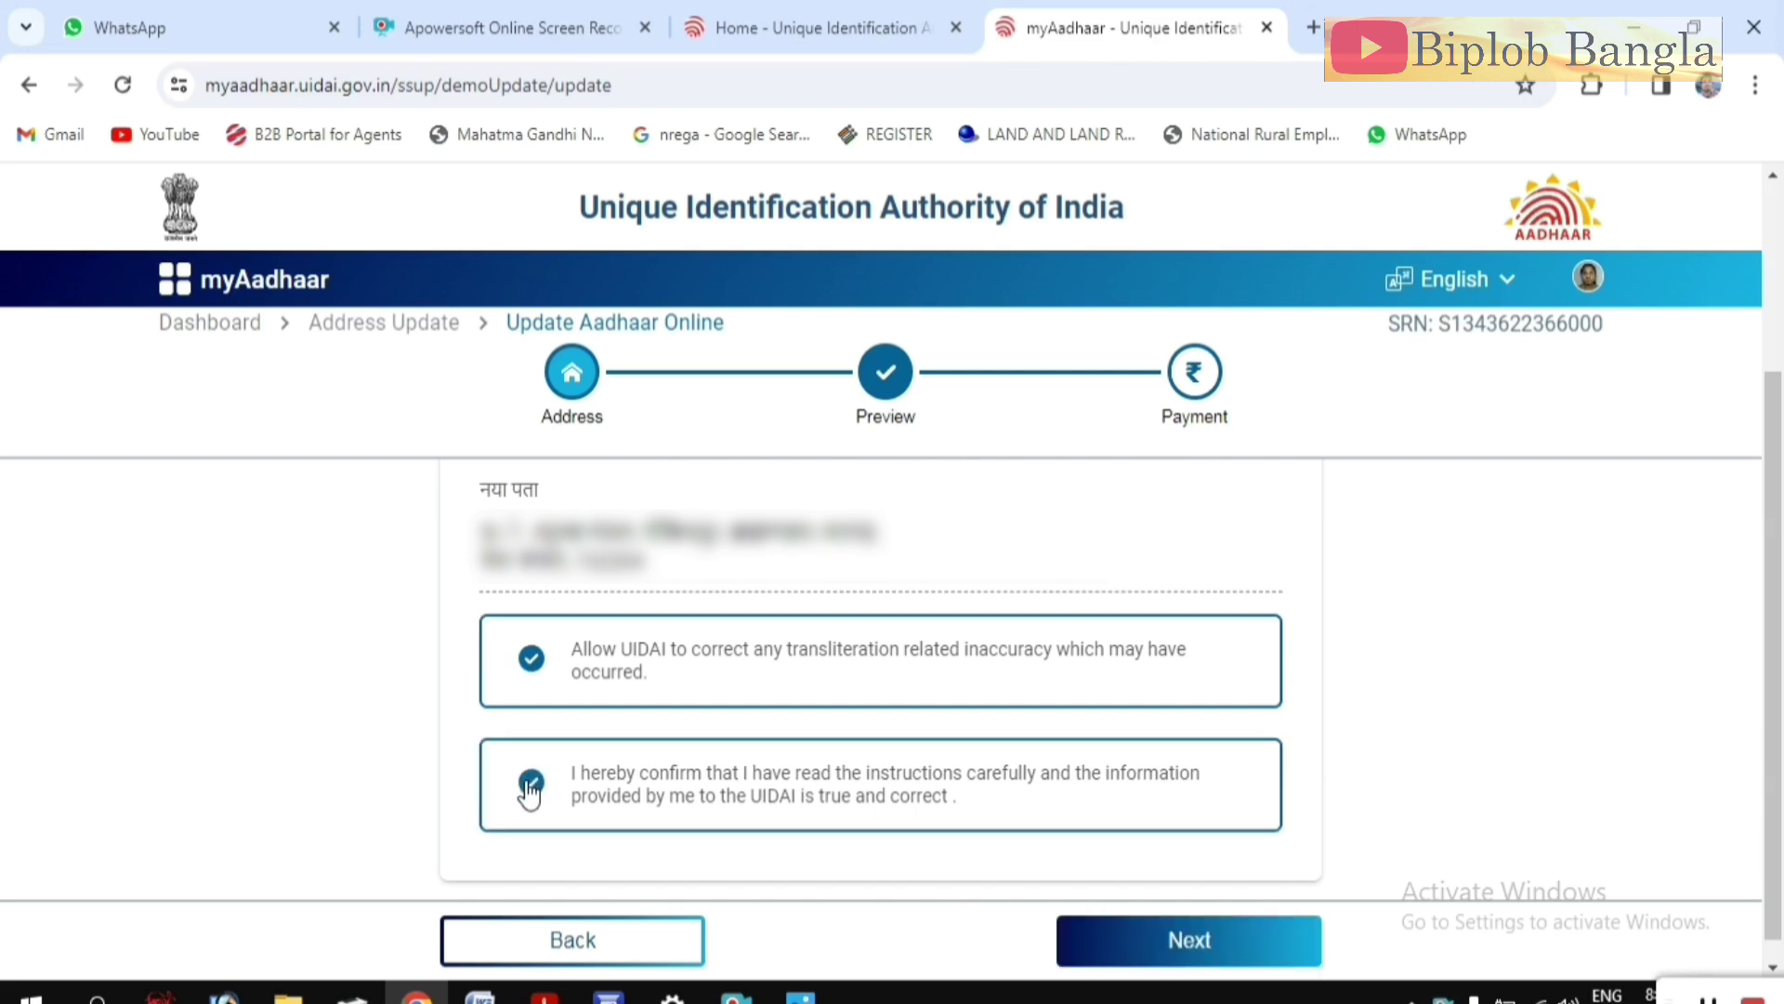
# Reach the ₹50 payment step, accept the Payments/Cancellation/Refunds terms, and select Razorpay
pyautogui.click(1148, 941)
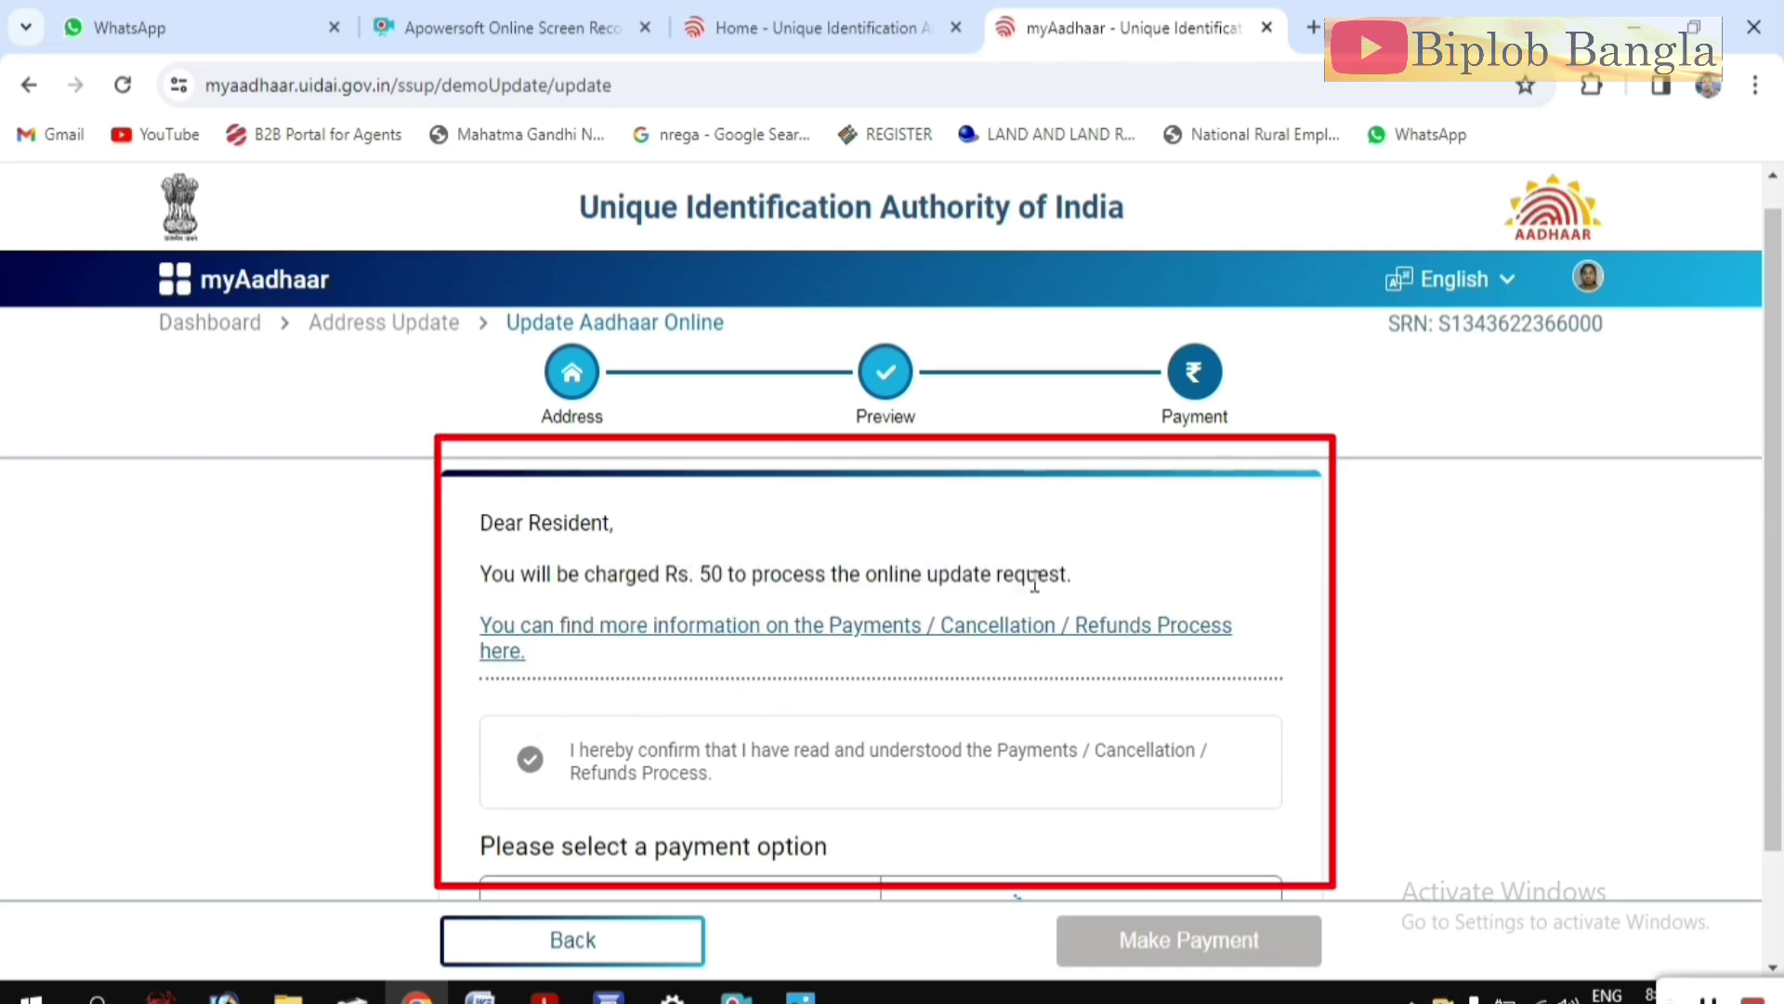
pyautogui.click(531, 760)
pyautogui.scroll(-2, 628, 688)
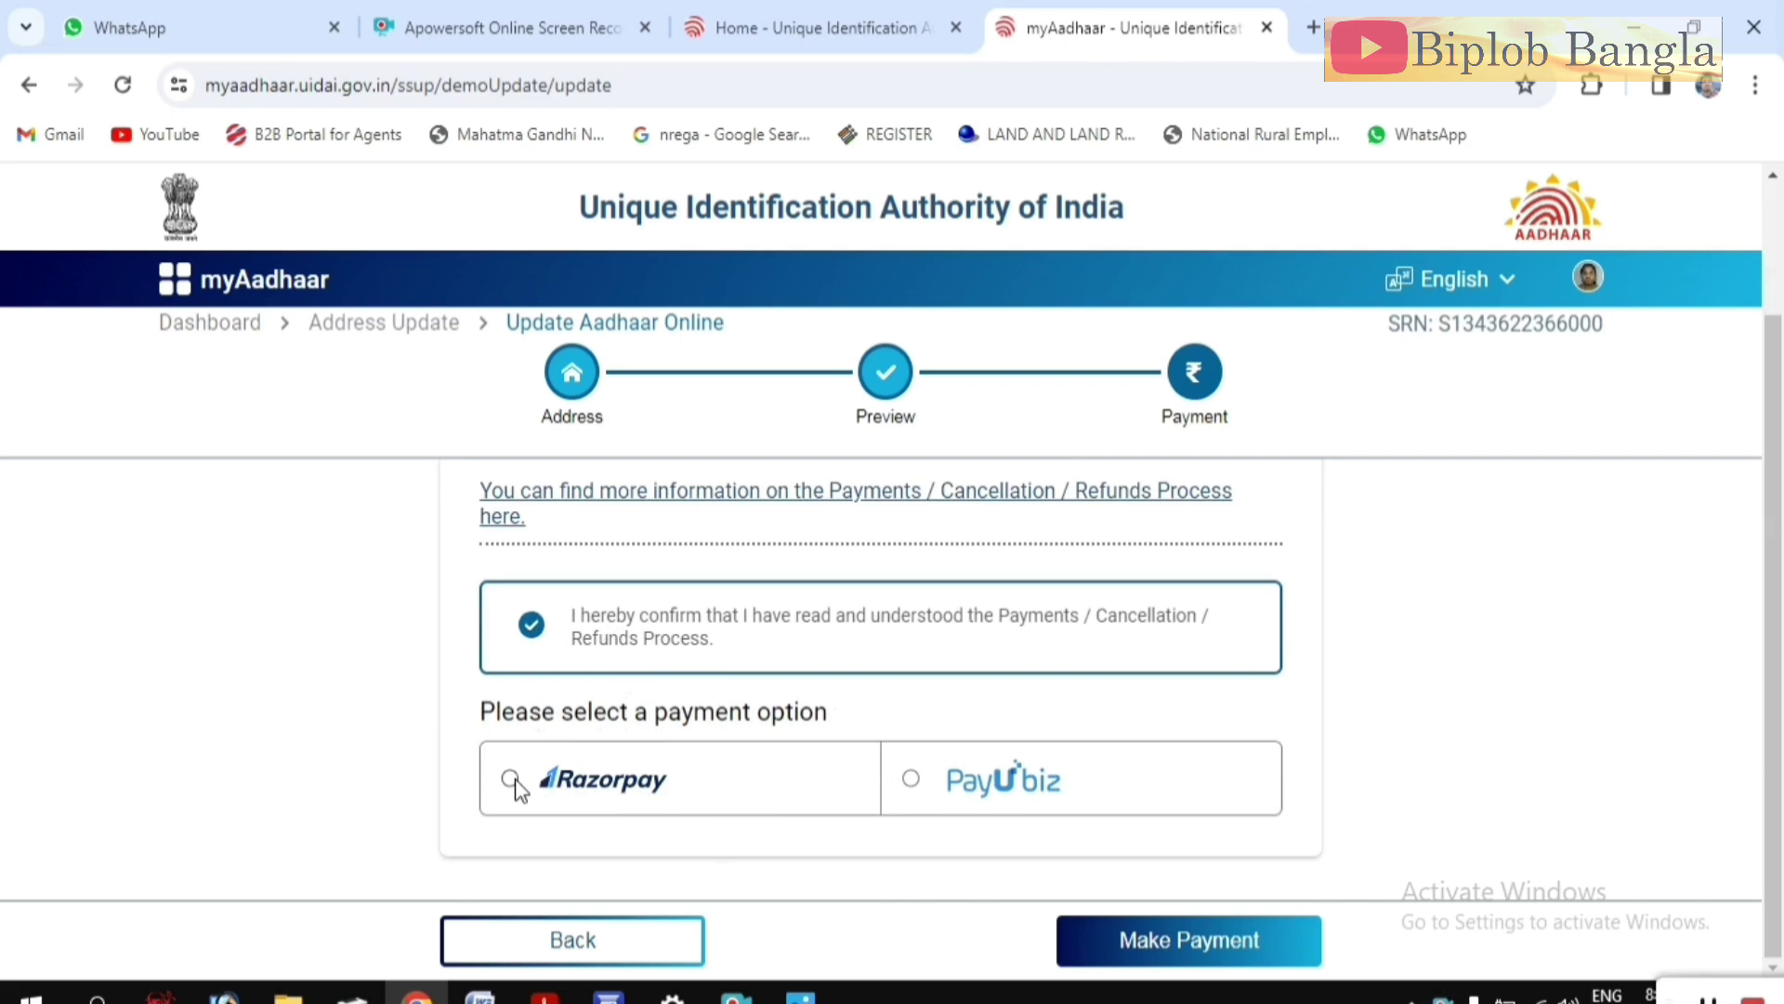
pyautogui.click(514, 780)
# Pay the ₹50 update fee through Razorpay until the transaction shows Success
pyautogui.click(1220, 946)
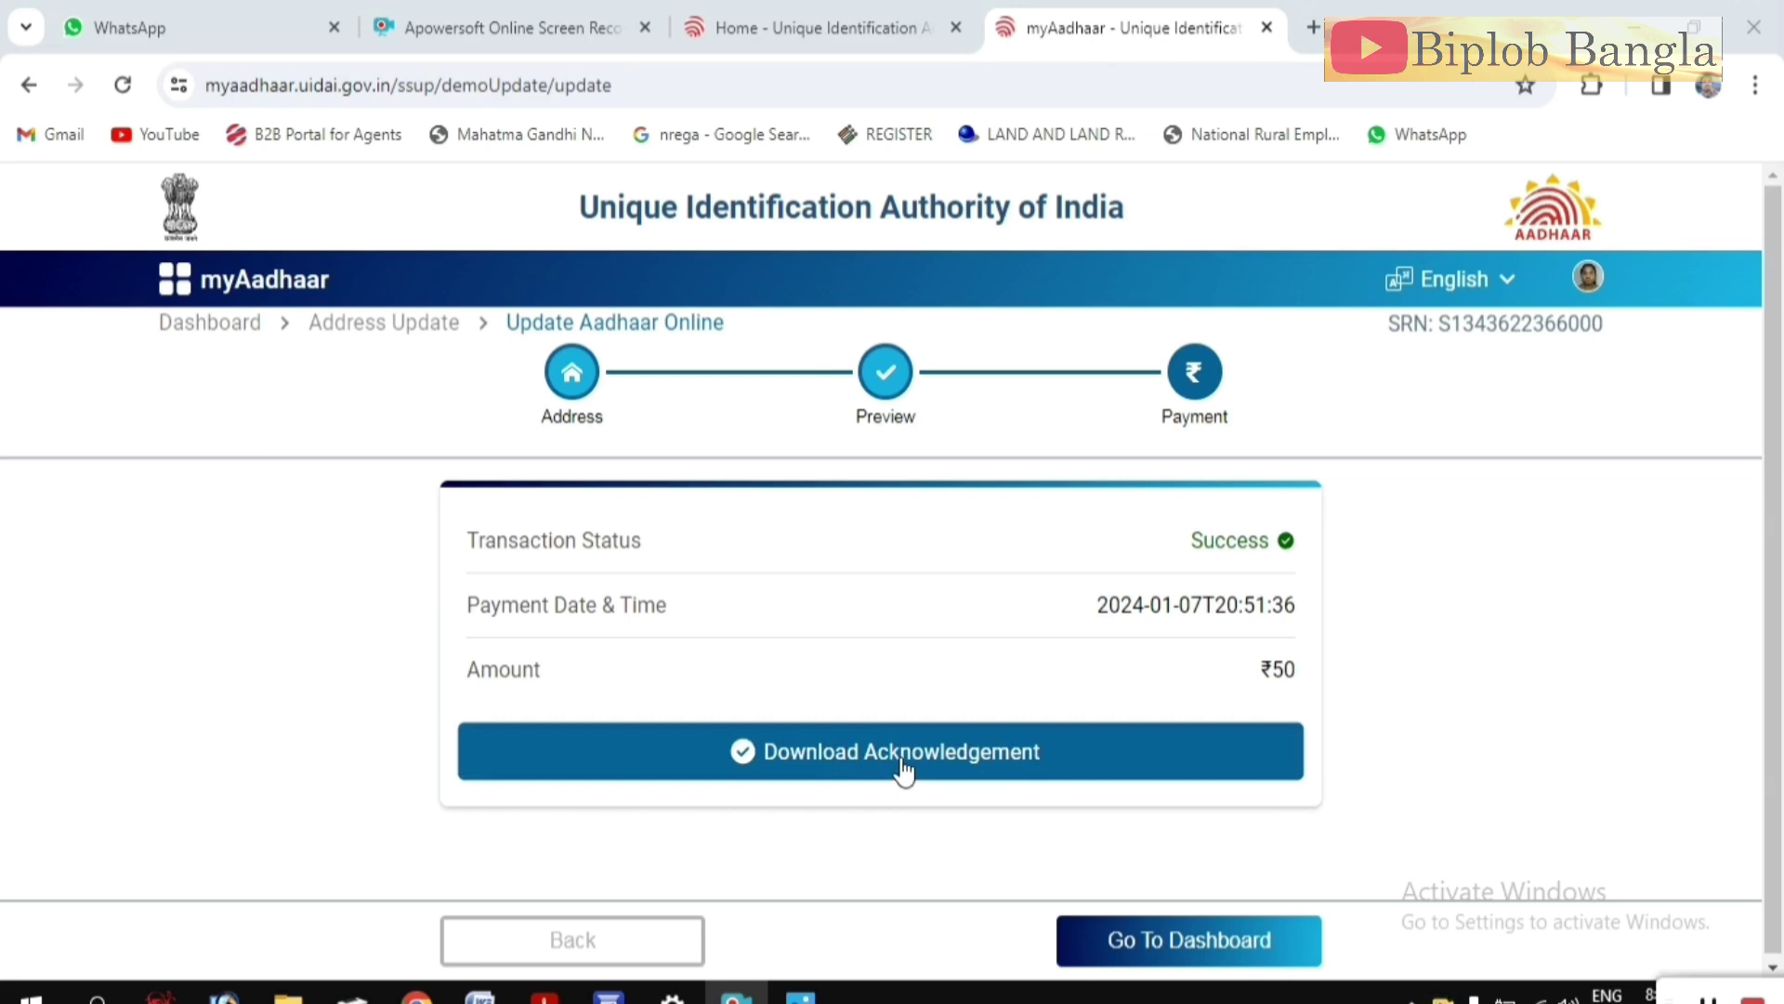
# Download the 60.4 KB acknowledgement PDF and return to the payment success page
pyautogui.click(902, 771)
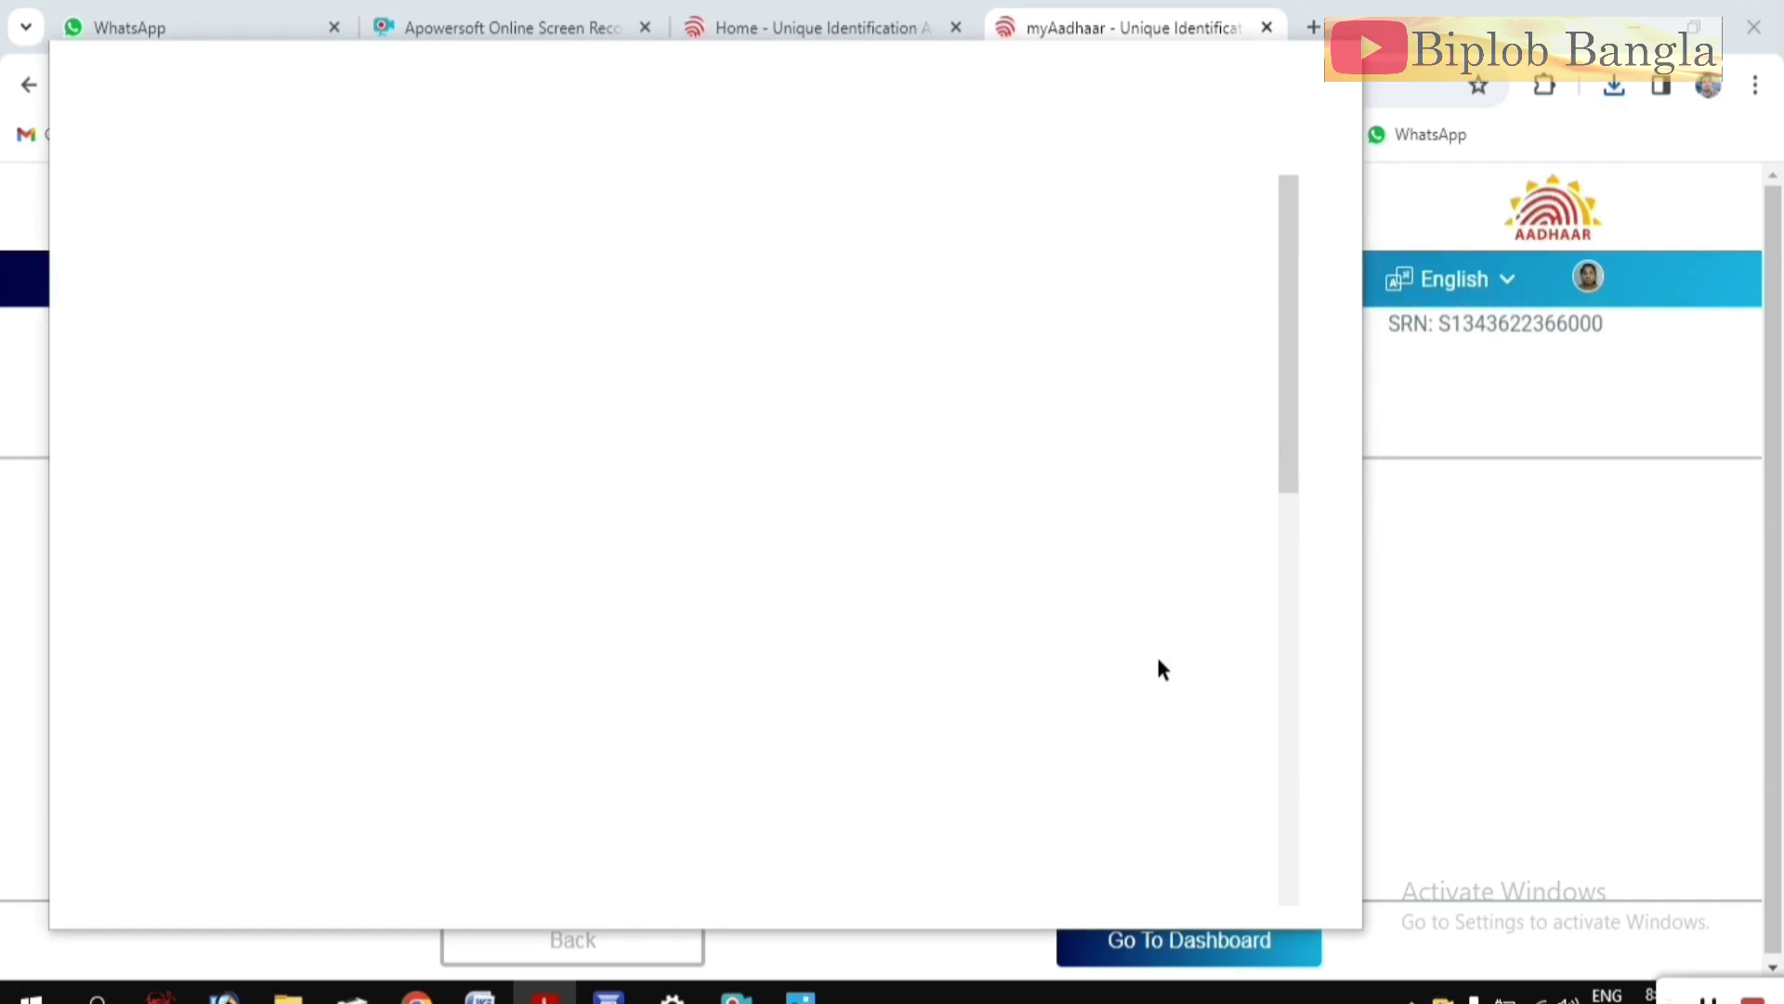
pyautogui.click(1612, 825)
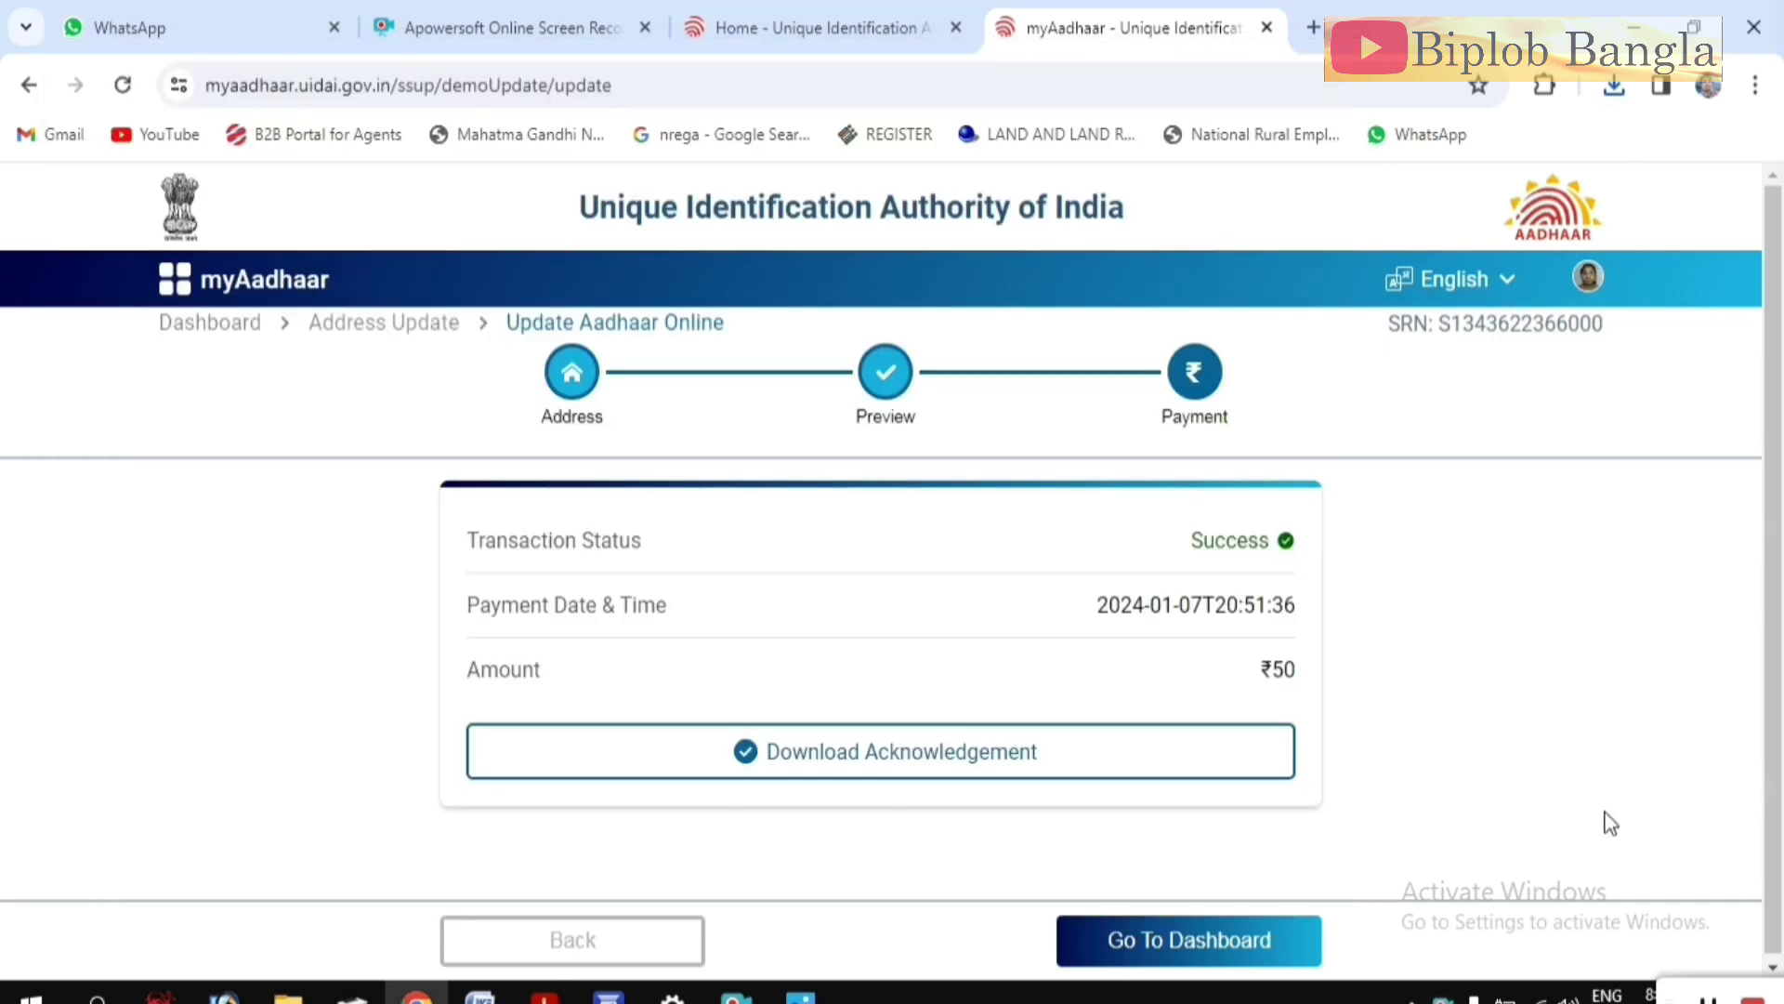